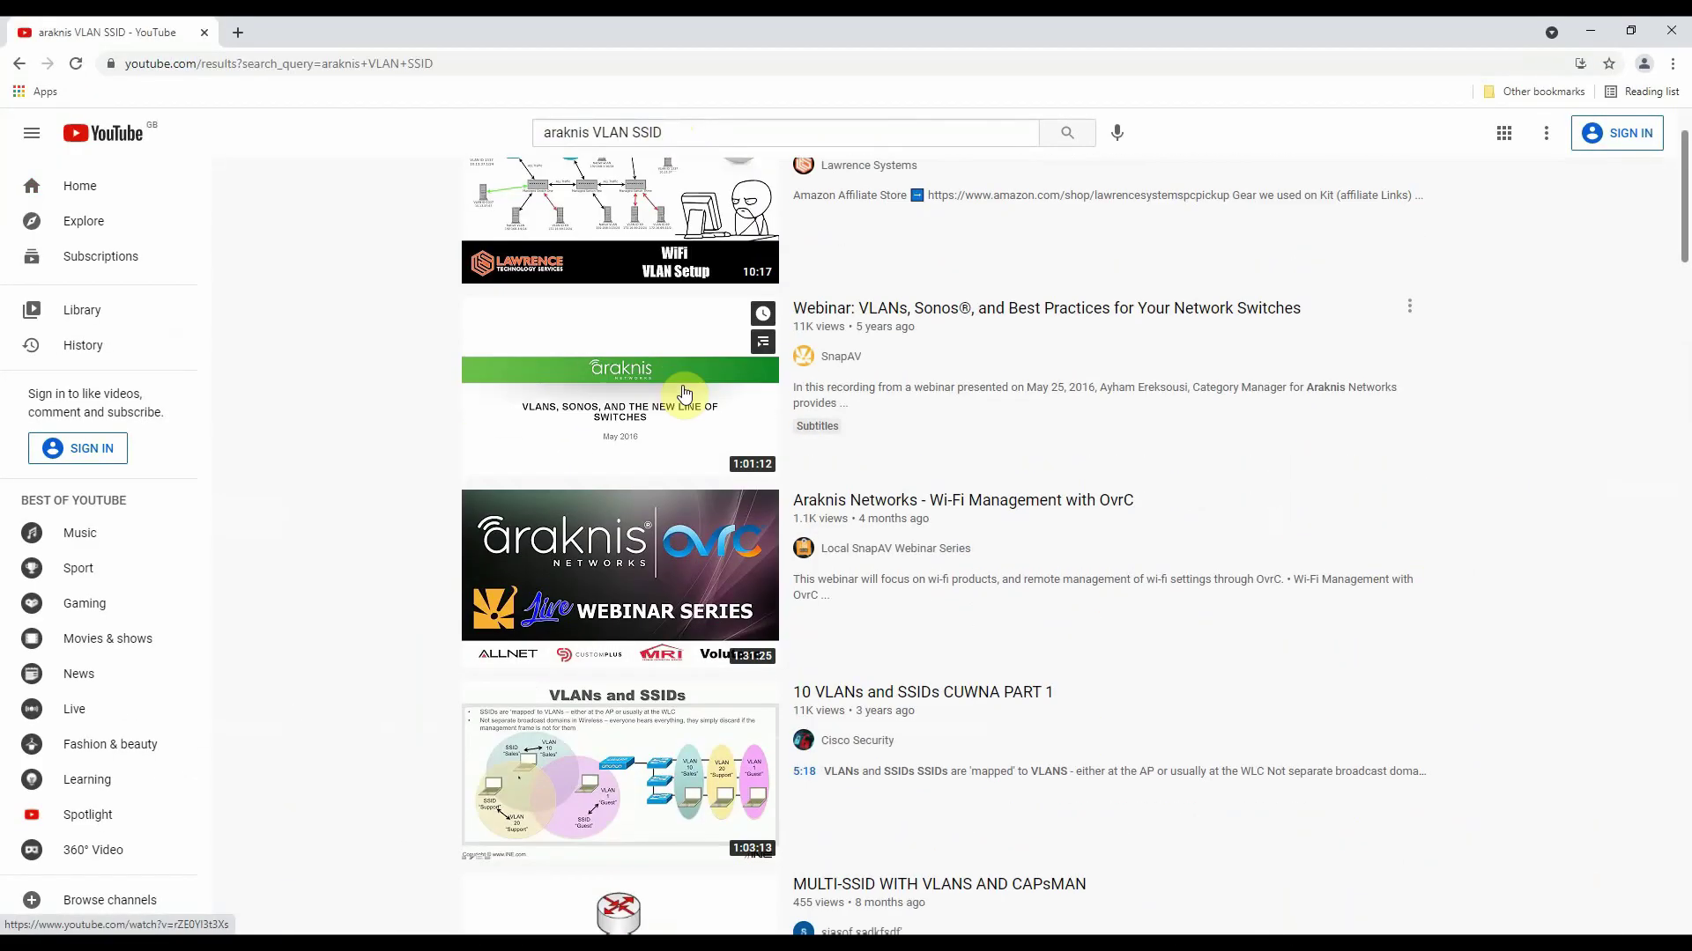
pyautogui.scroll(-6, 684, 389)
# Scroll down and back up through the YouTube results for 'araknis VLAN SSID'.
pyautogui.scroll(20, 684, 389)
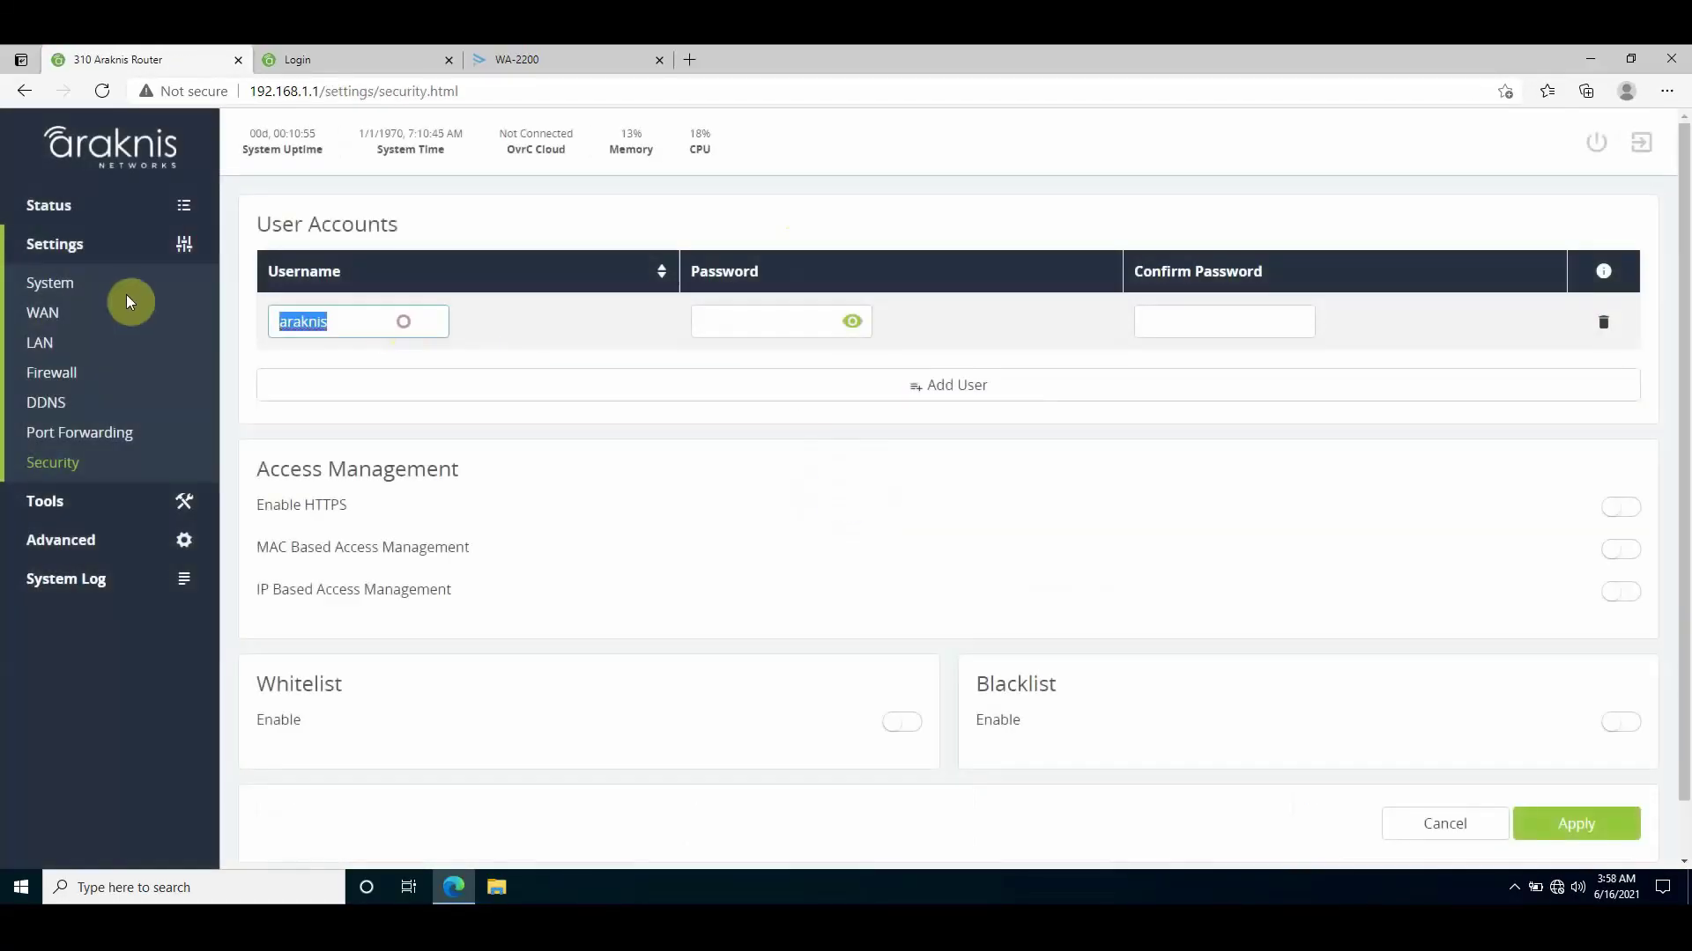
# Set and confirm a new admin password, apply it, then sign back in as admin.
pyautogui.write('••••••••••••')
pyautogui.press('Tab')
pyautogui.write('••••••••••••')
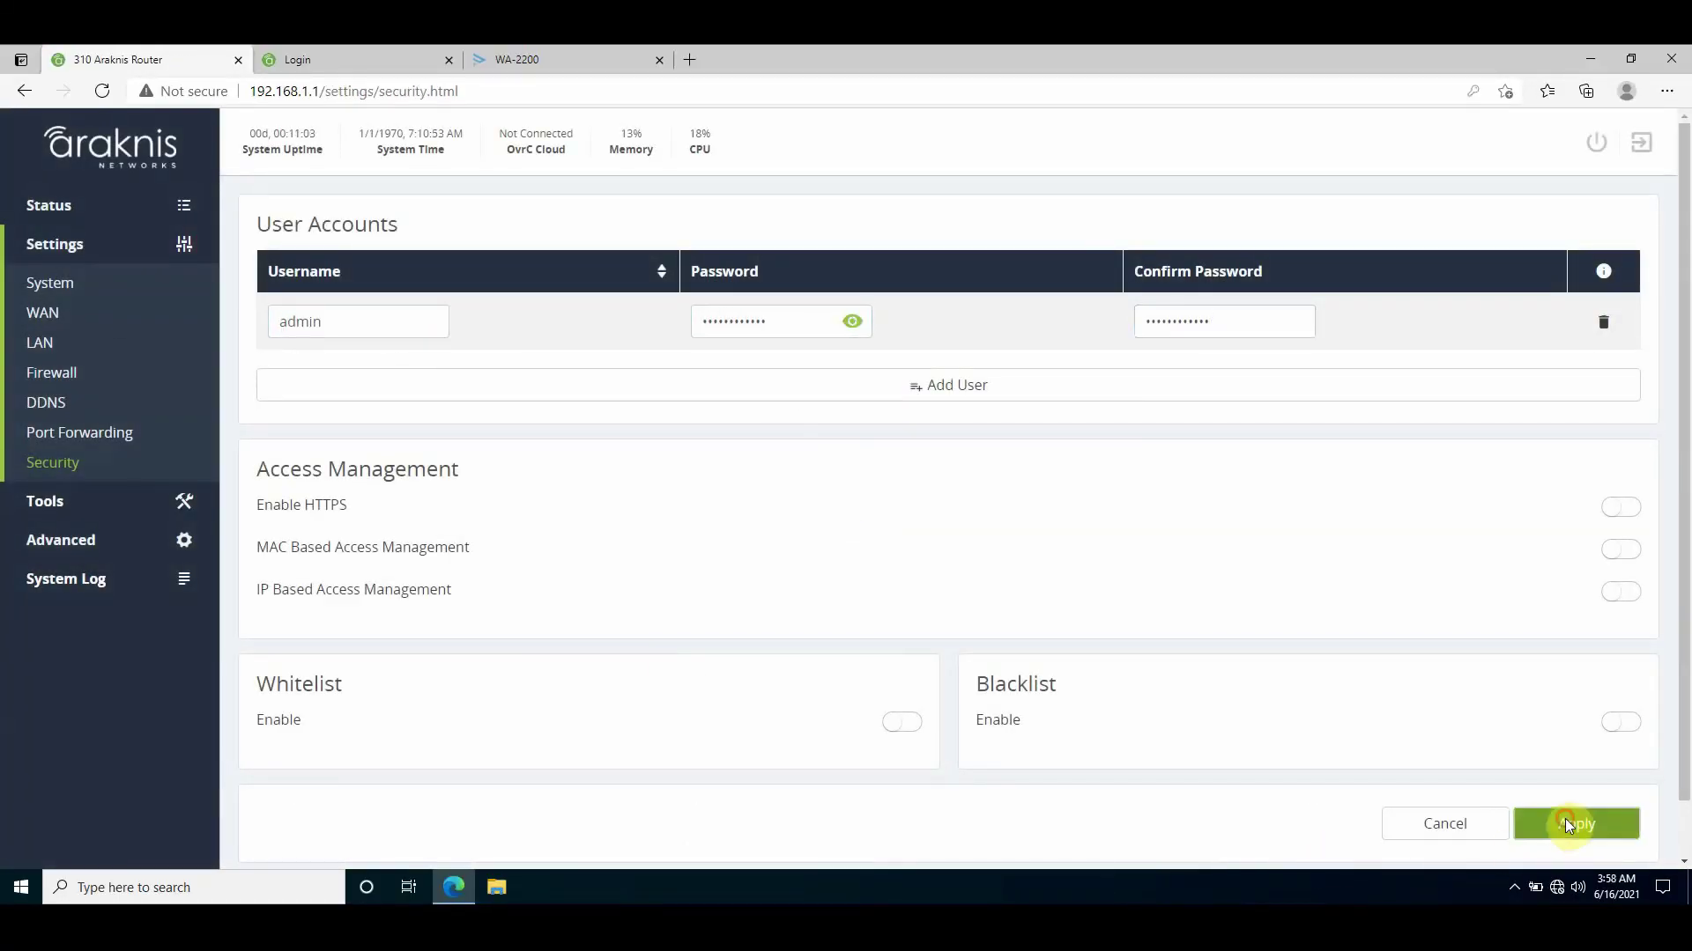
pyautogui.click(1567, 825)
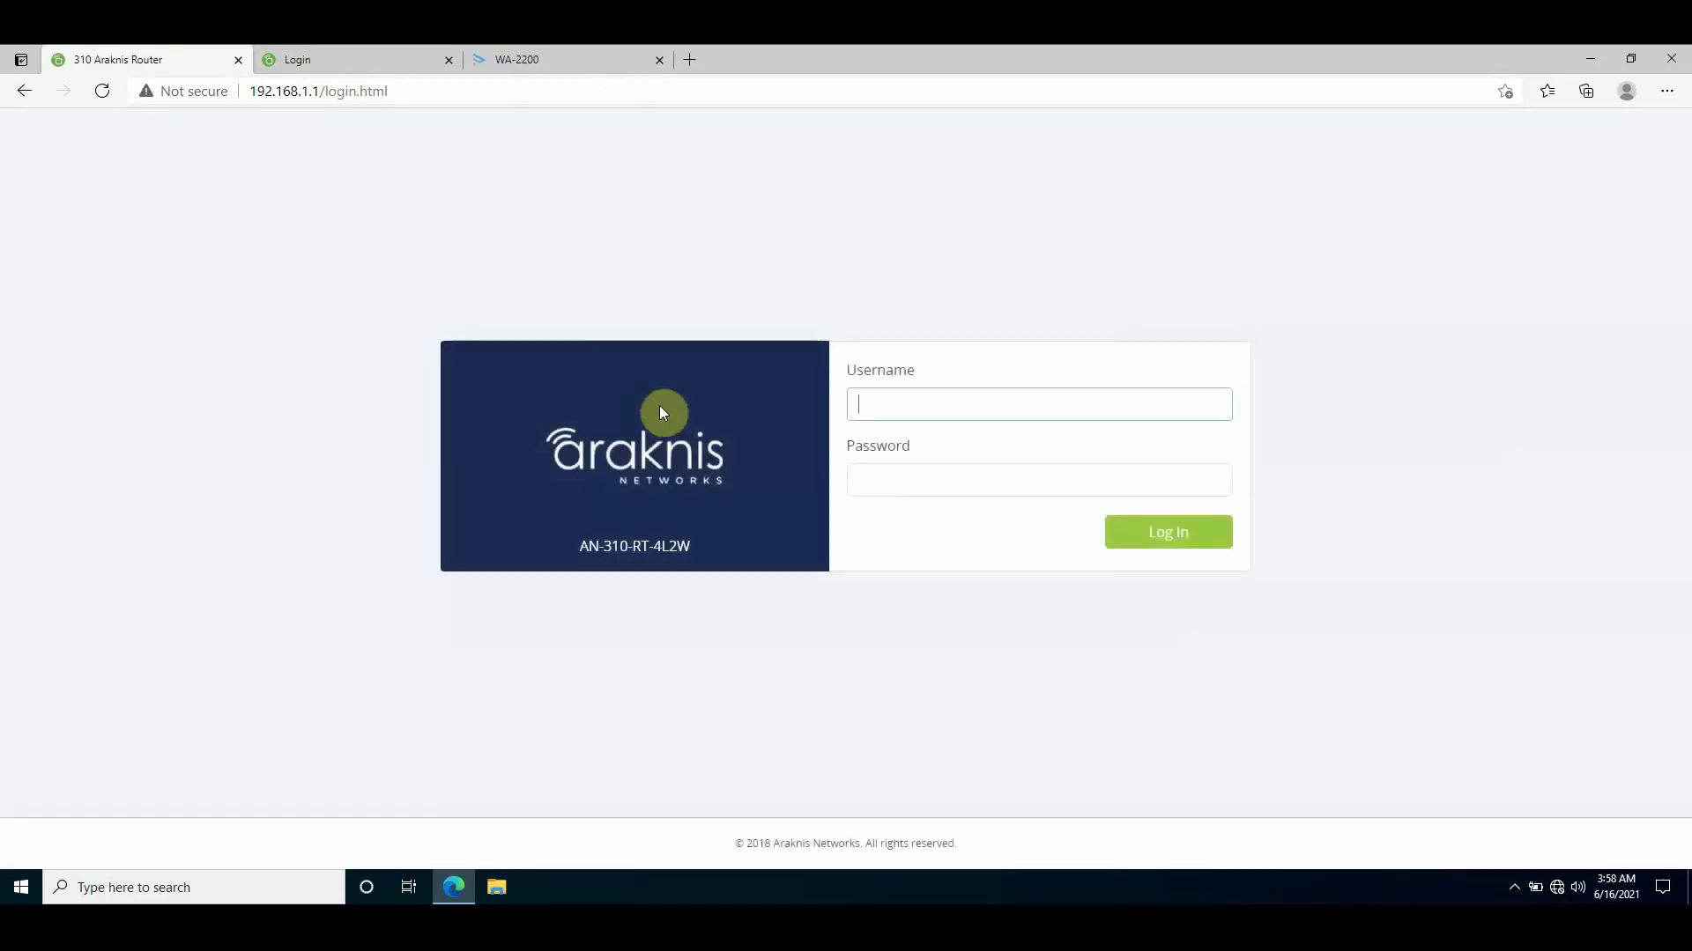
pyautogui.write('admin')
pyautogui.press('Tab')
pyautogui.write('••••••••••••')
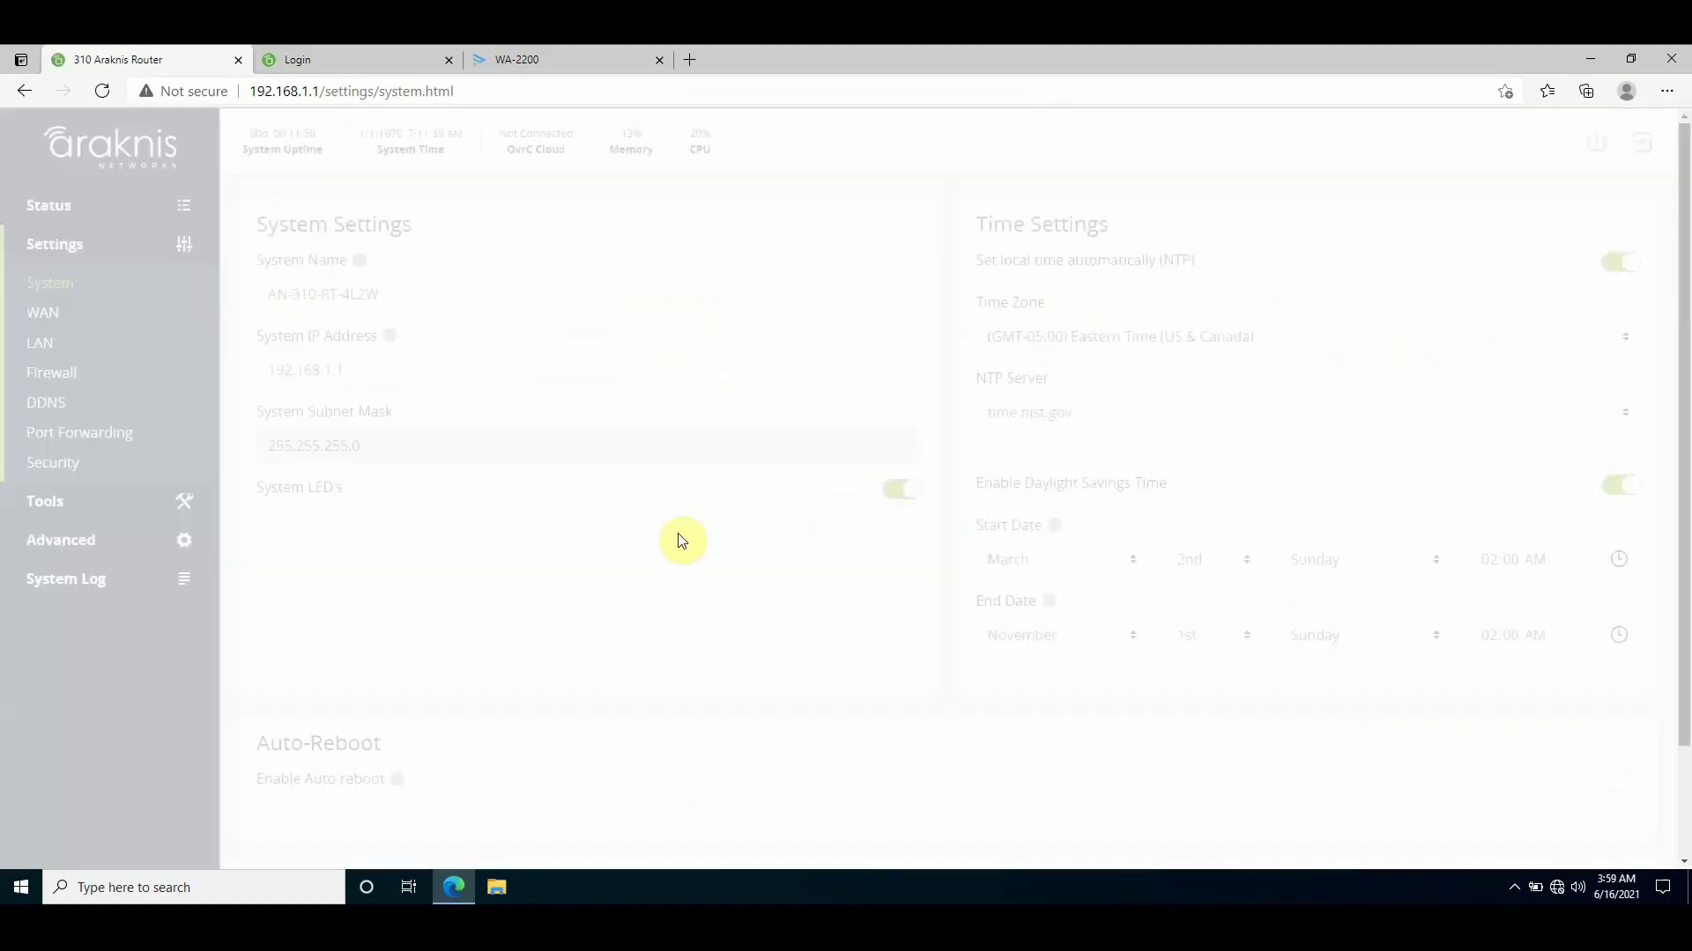
# Set the router time zone to (GMT+00:00) Greenwich Mean Time: London and save.
pyautogui.click(1075, 332)
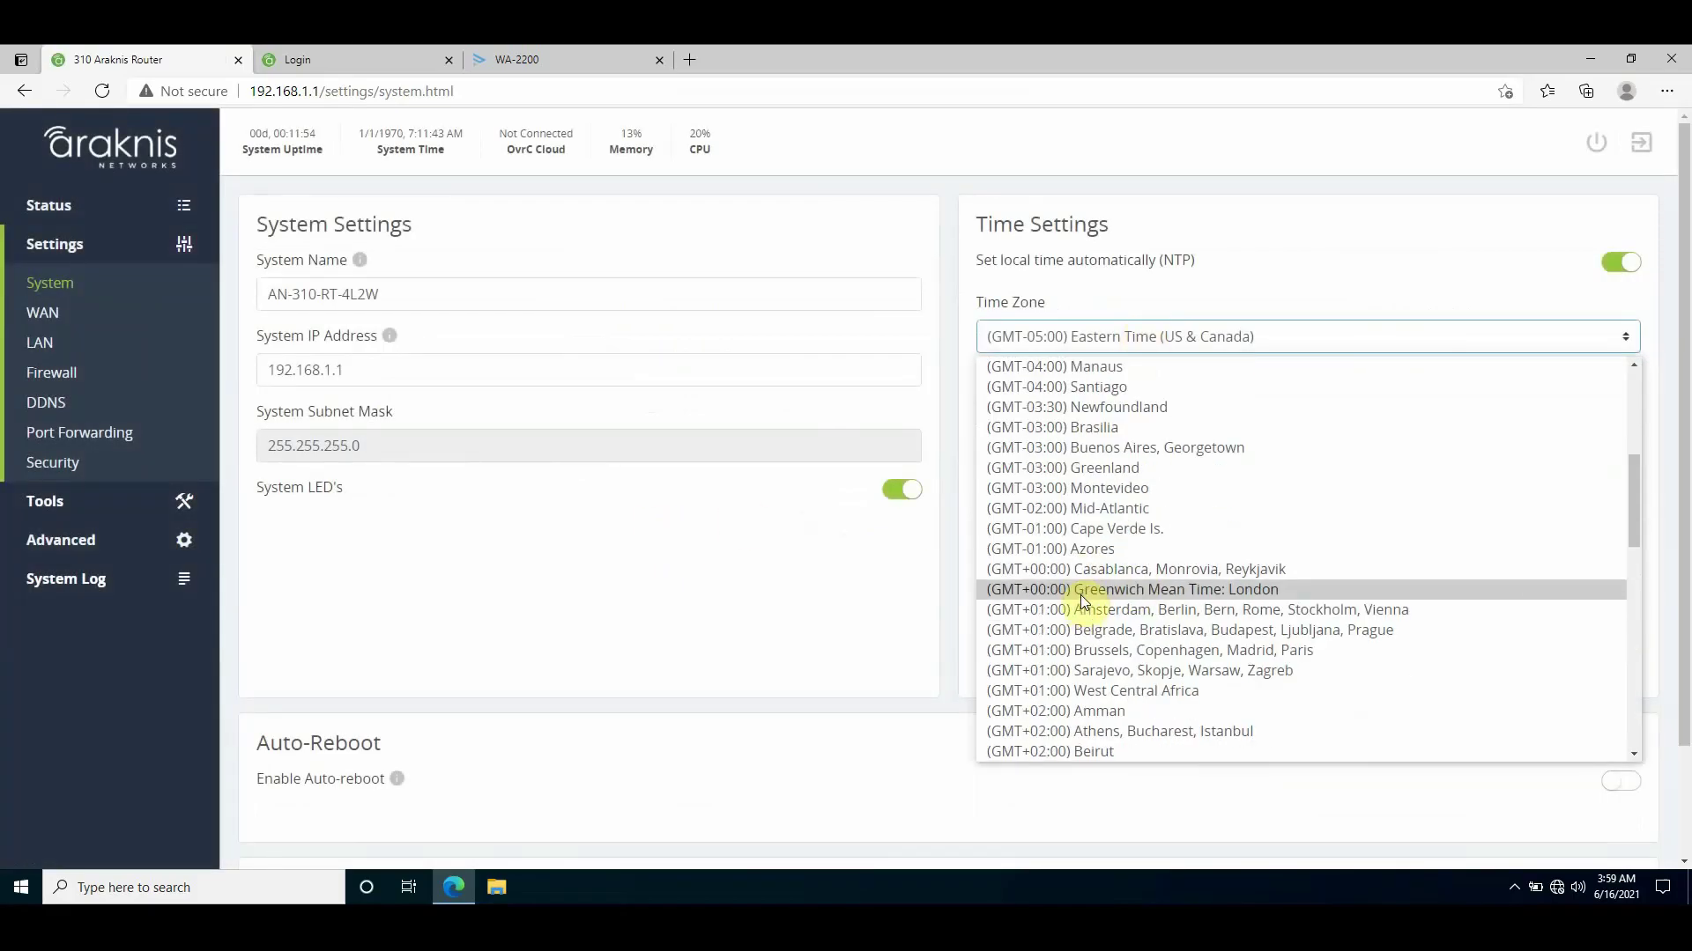
pyautogui.click(342, 56)
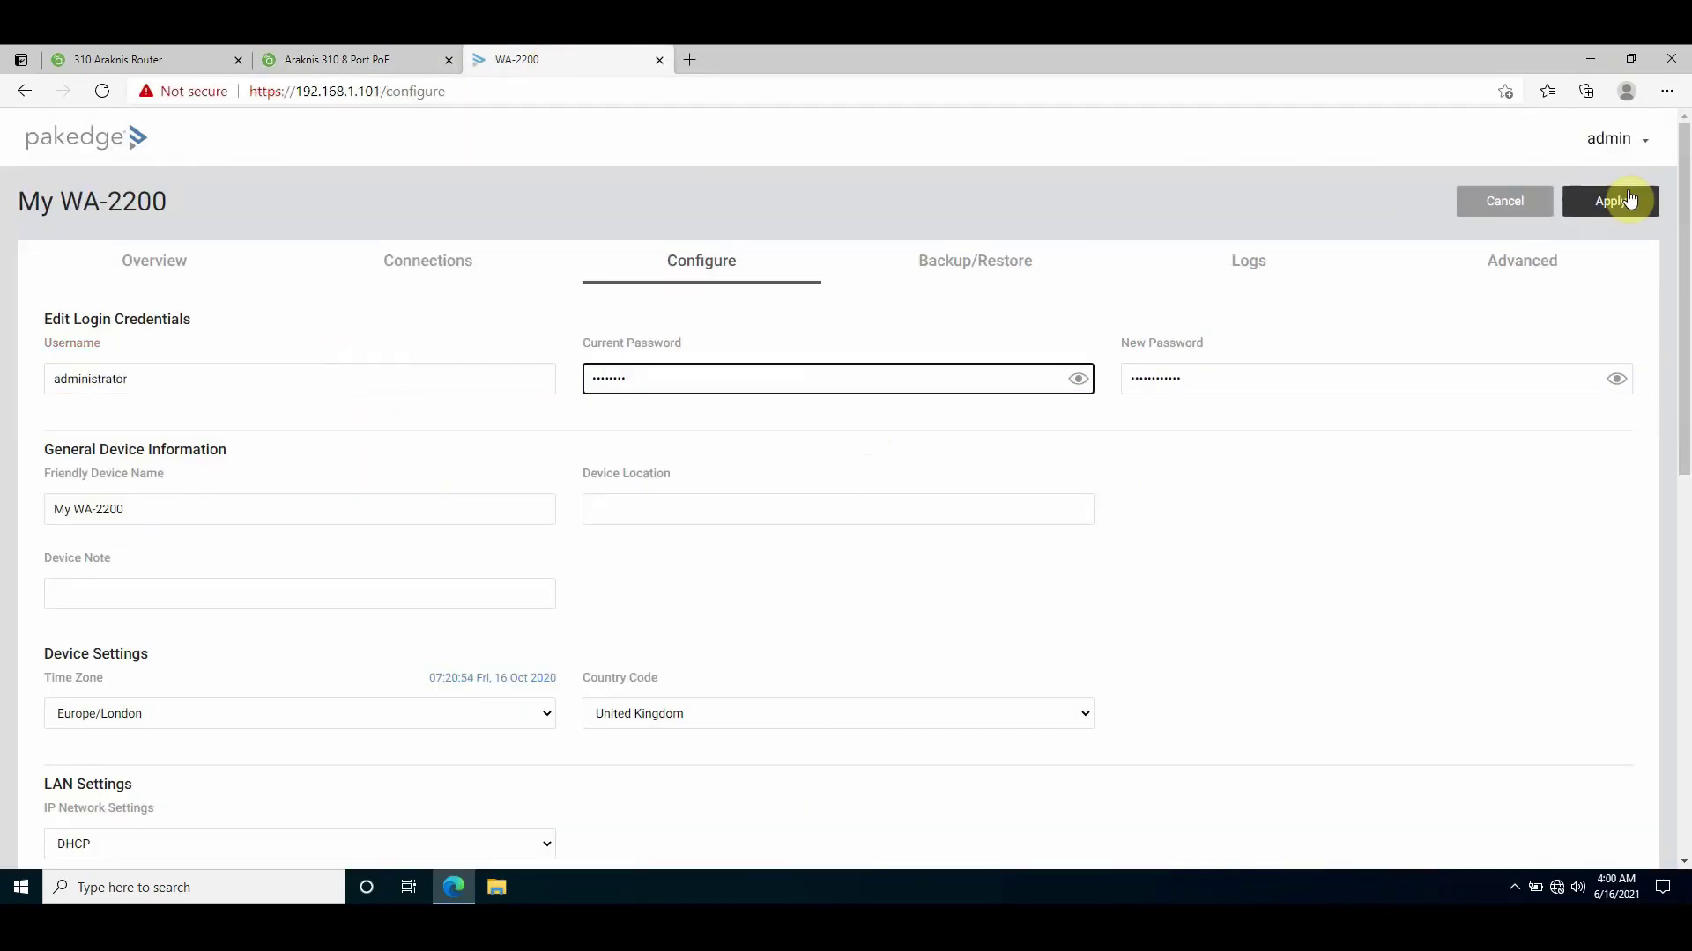
pyautogui.click(1630, 201)
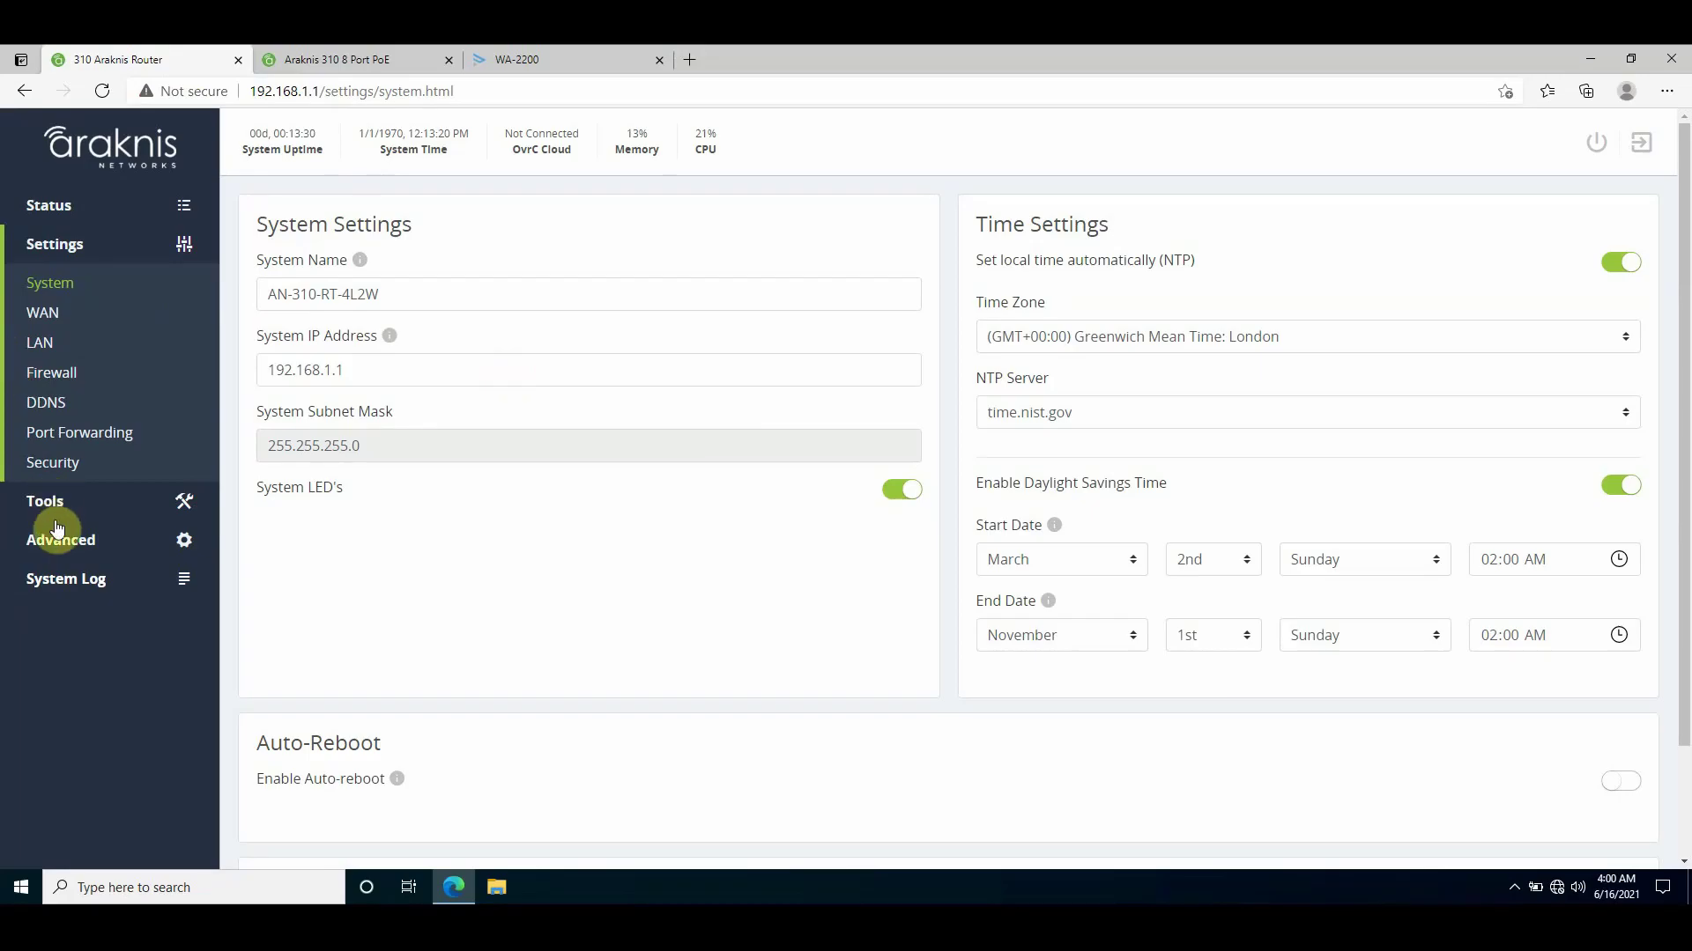
# Add VLAN 20 'Accounts' on the VLANs page and tag it on LAN4.
pyautogui.click(65, 550)
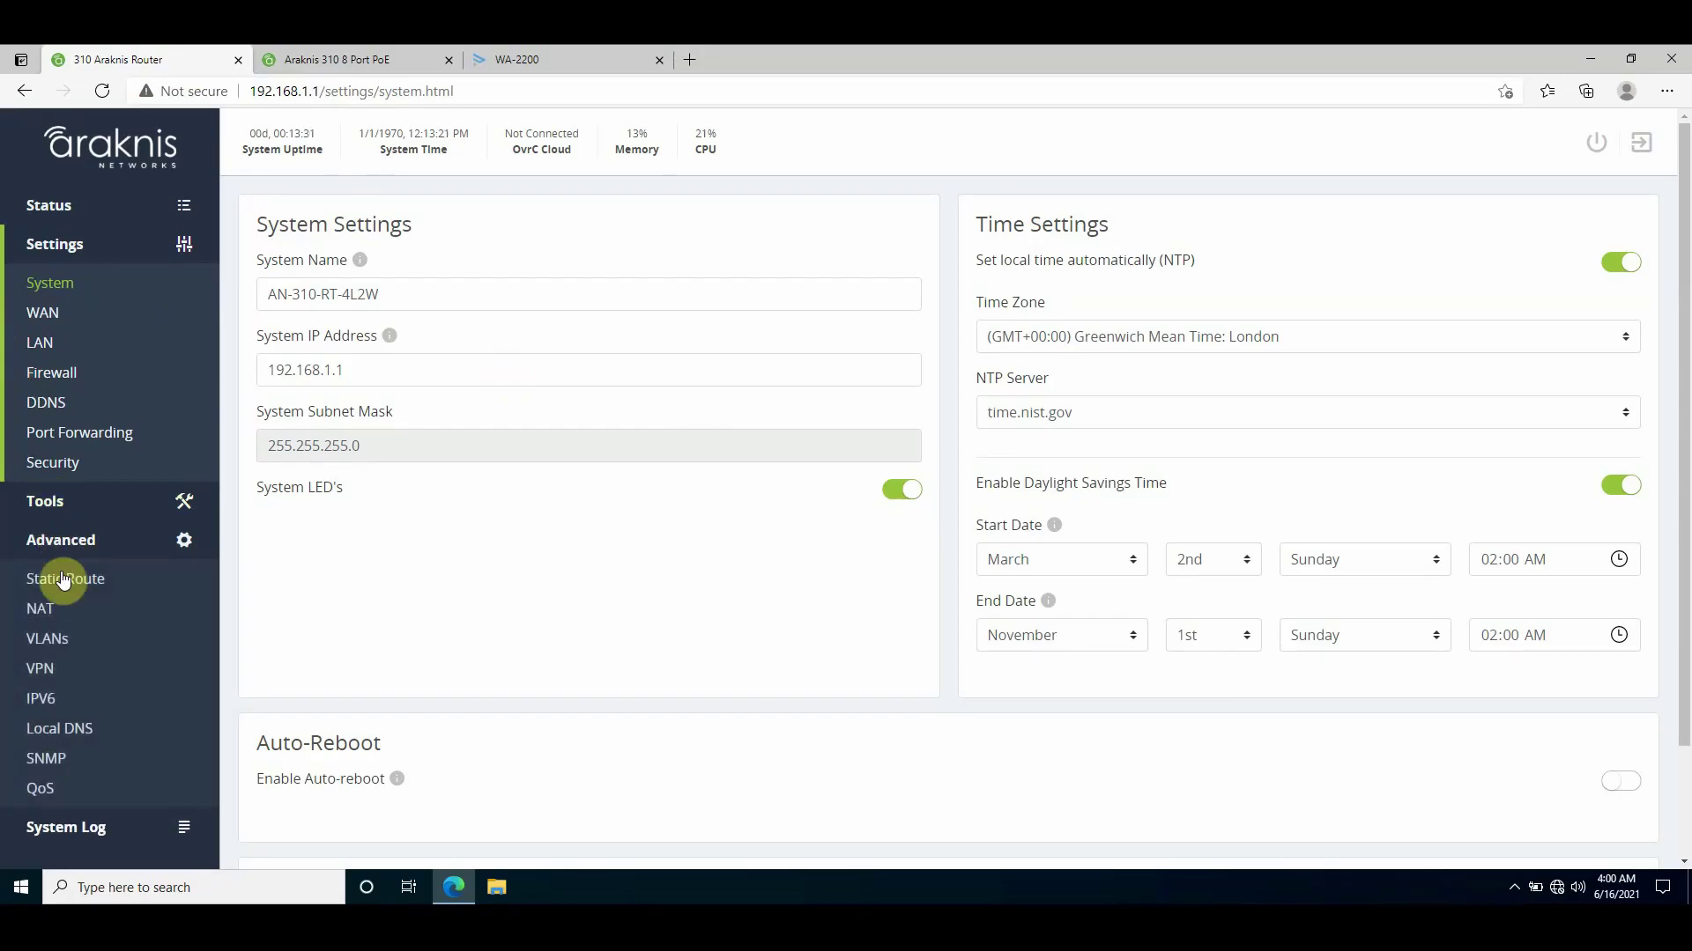
pyautogui.click(53, 649)
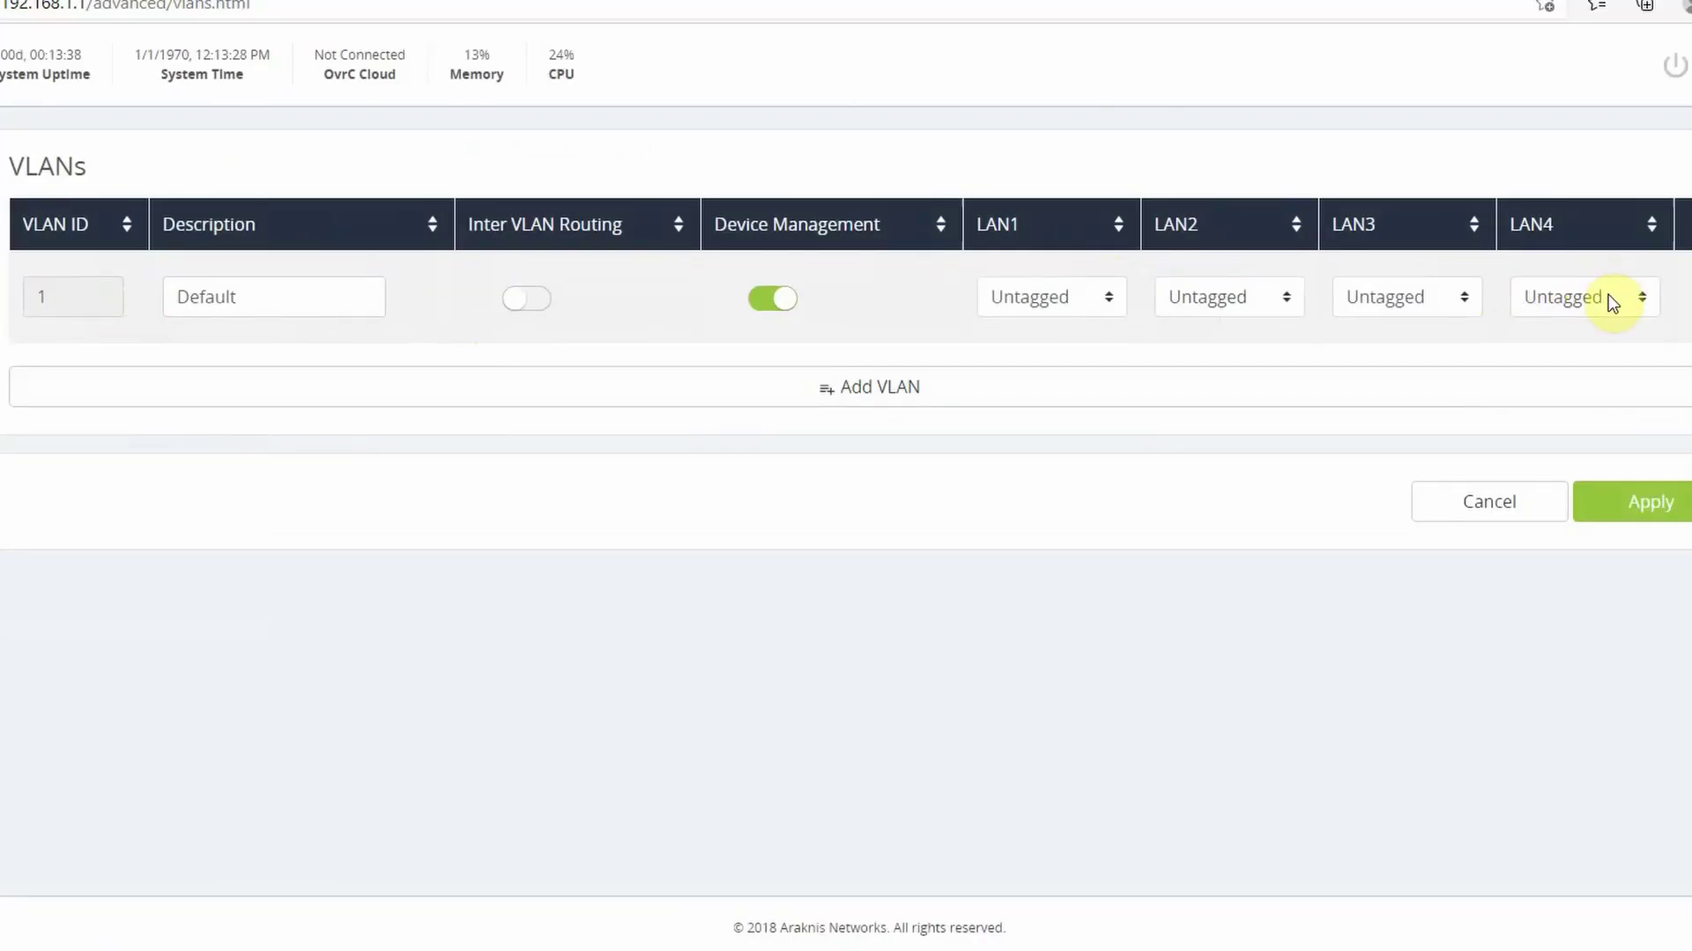
pyautogui.click(1333, 385)
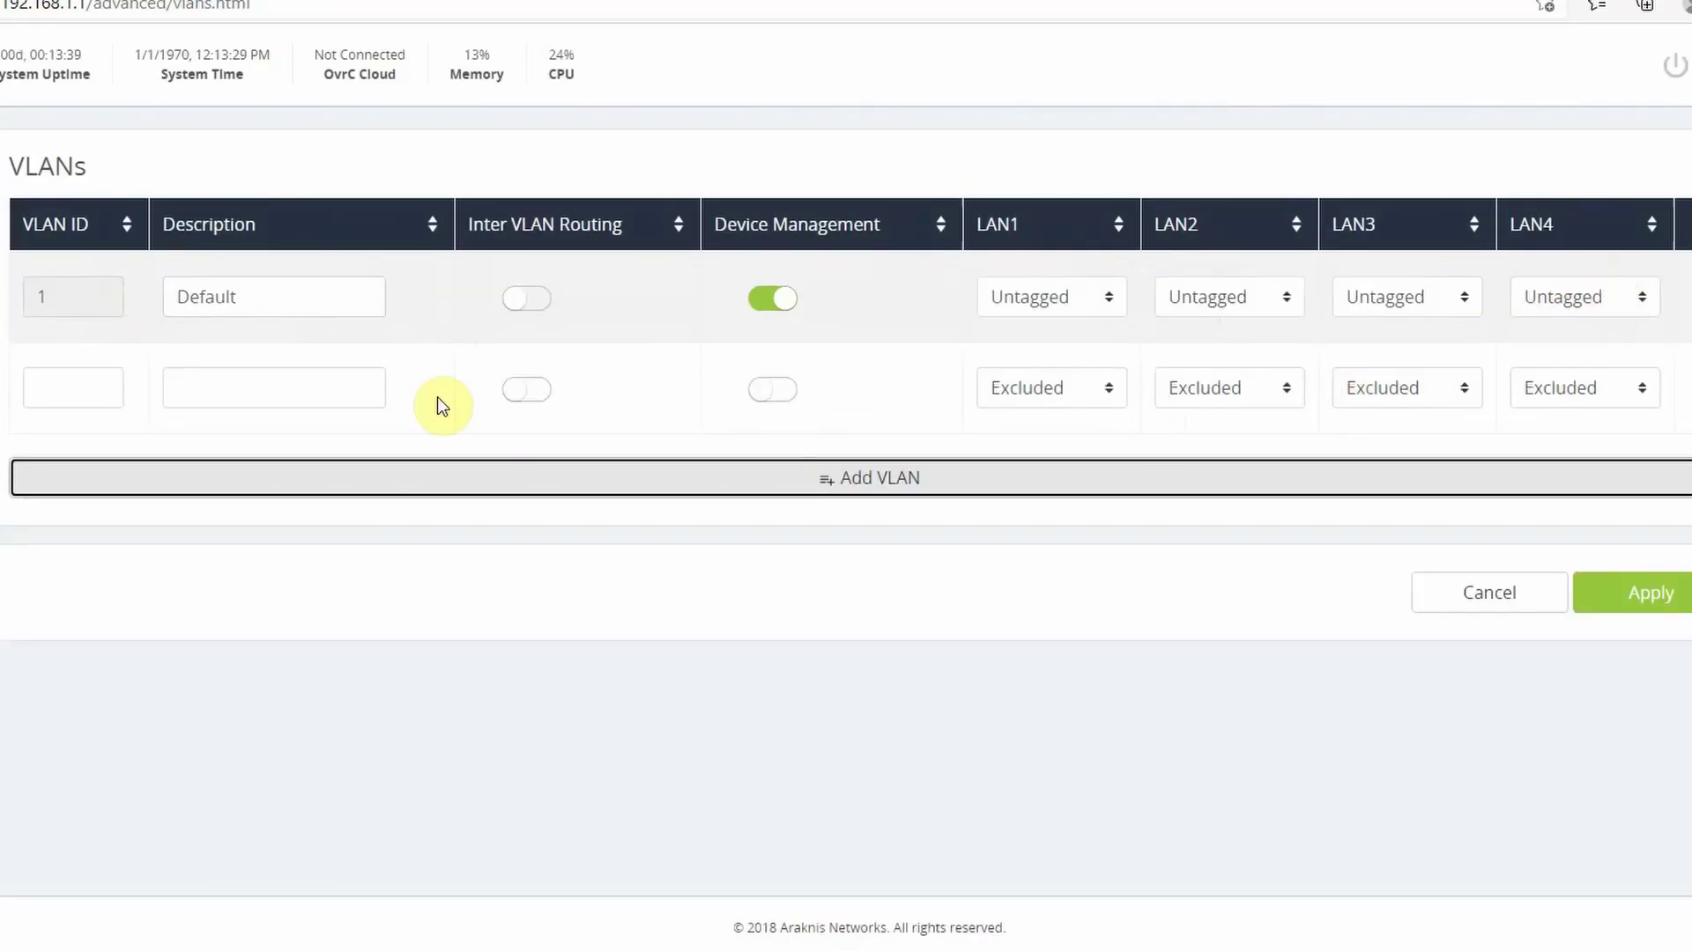
pyautogui.click(58, 377)
pyautogui.write('20')
pyautogui.press('Tab')
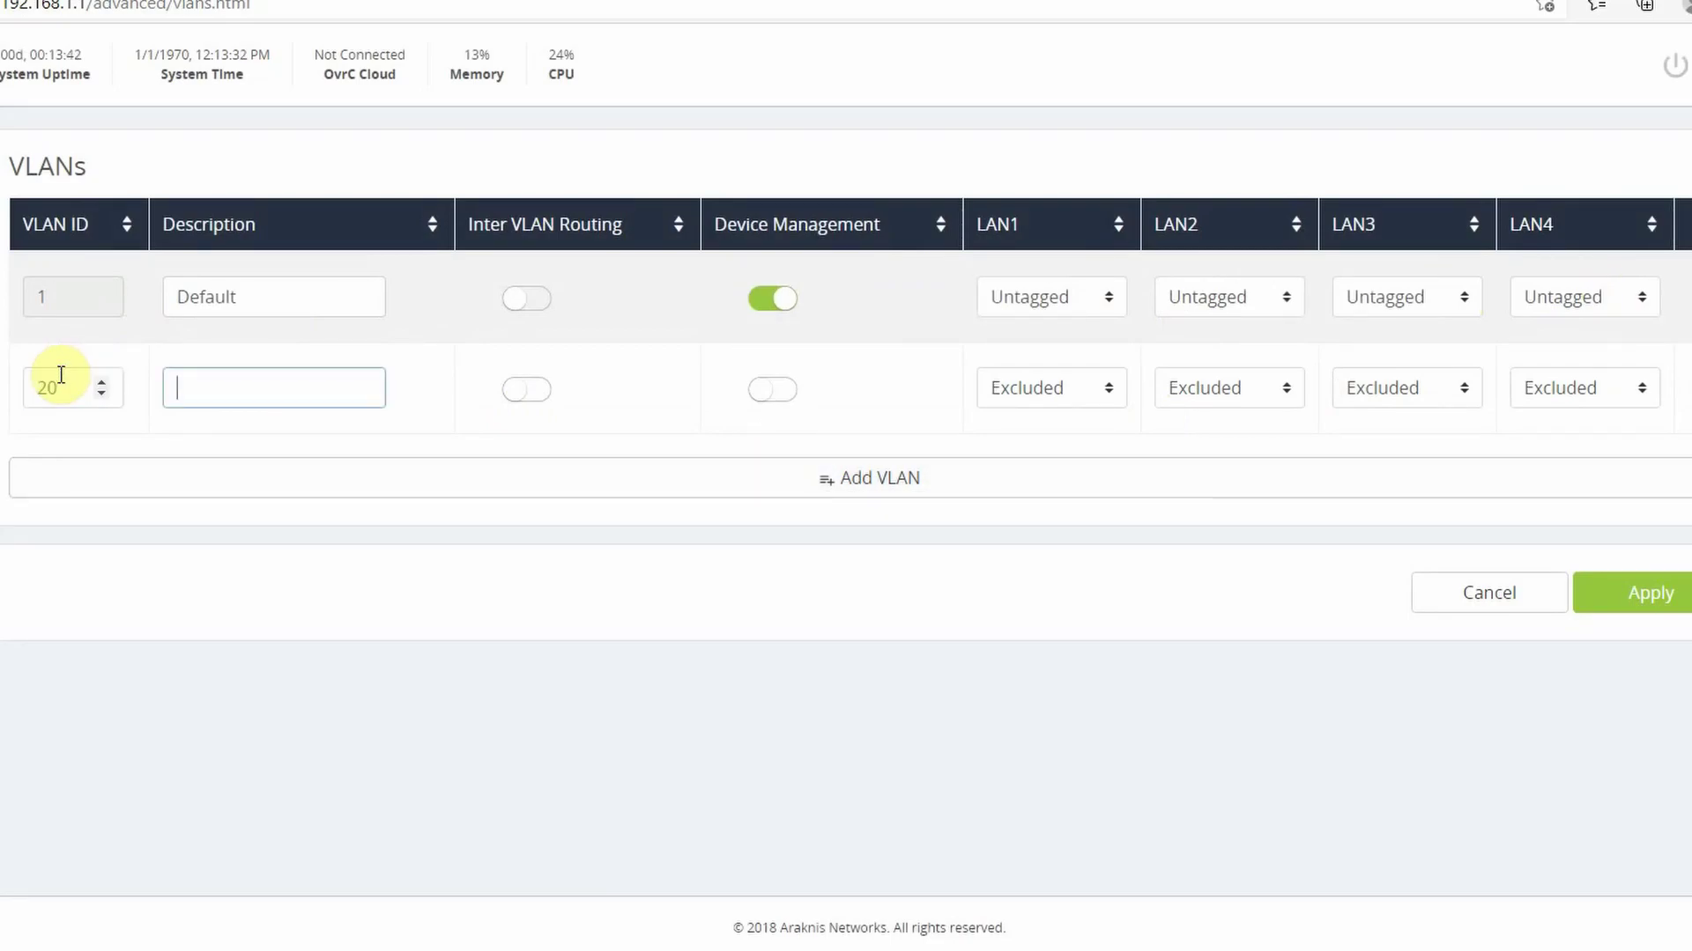
pyautogui.write('Accounts')
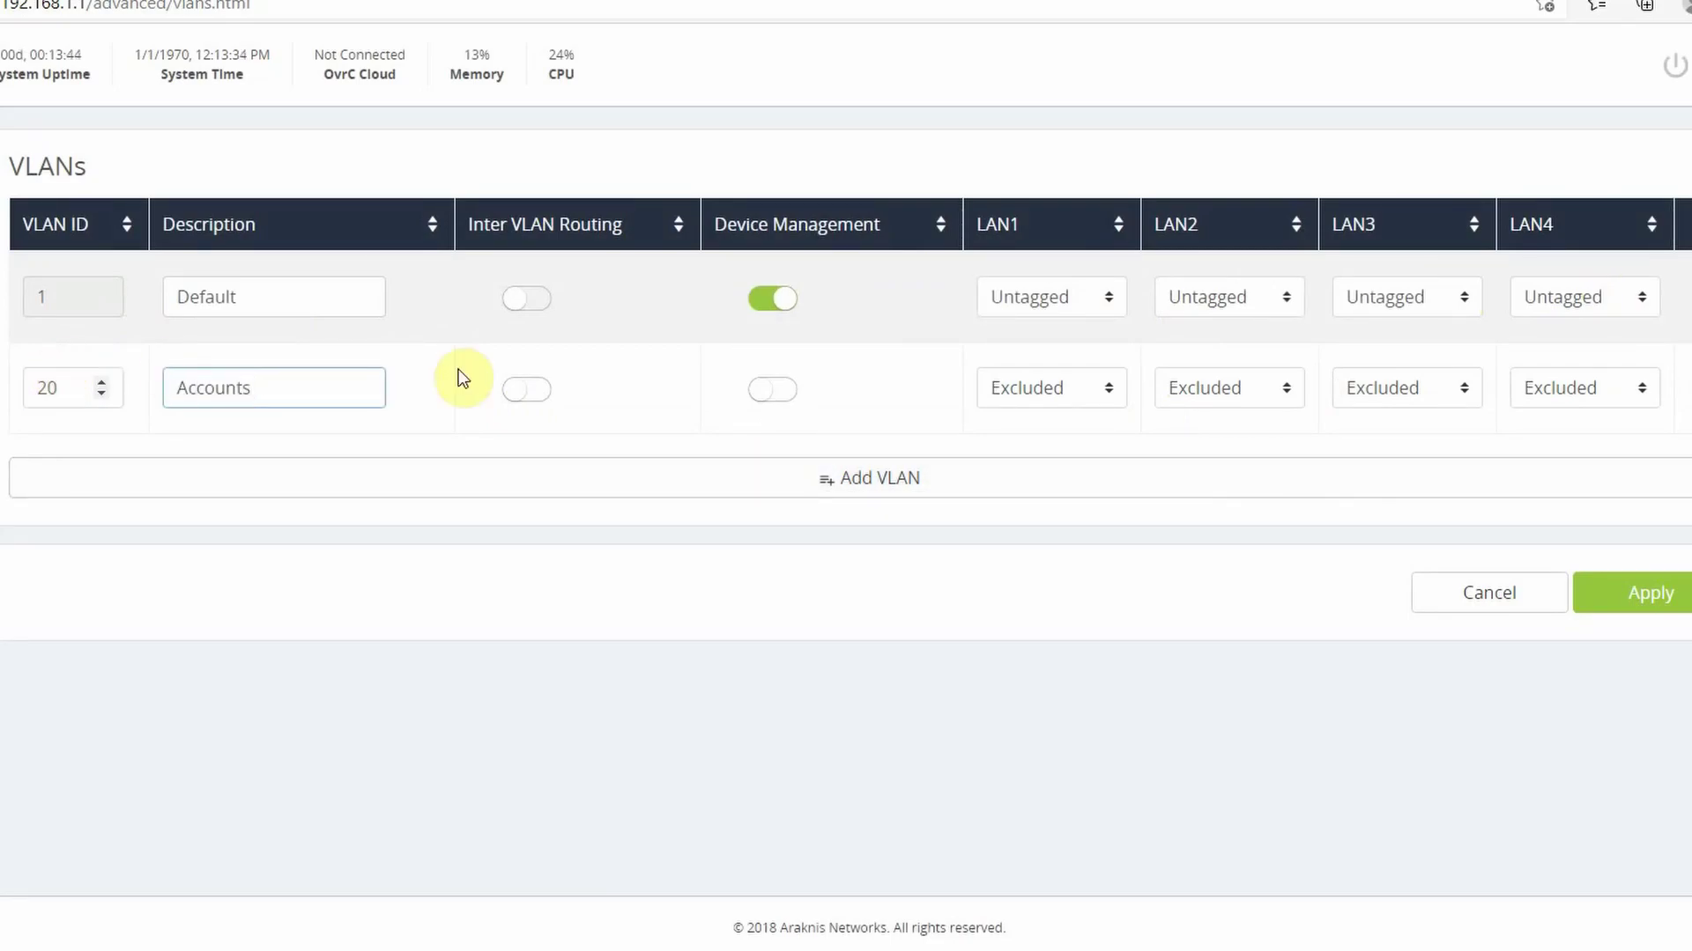
pyautogui.click(1588, 393)
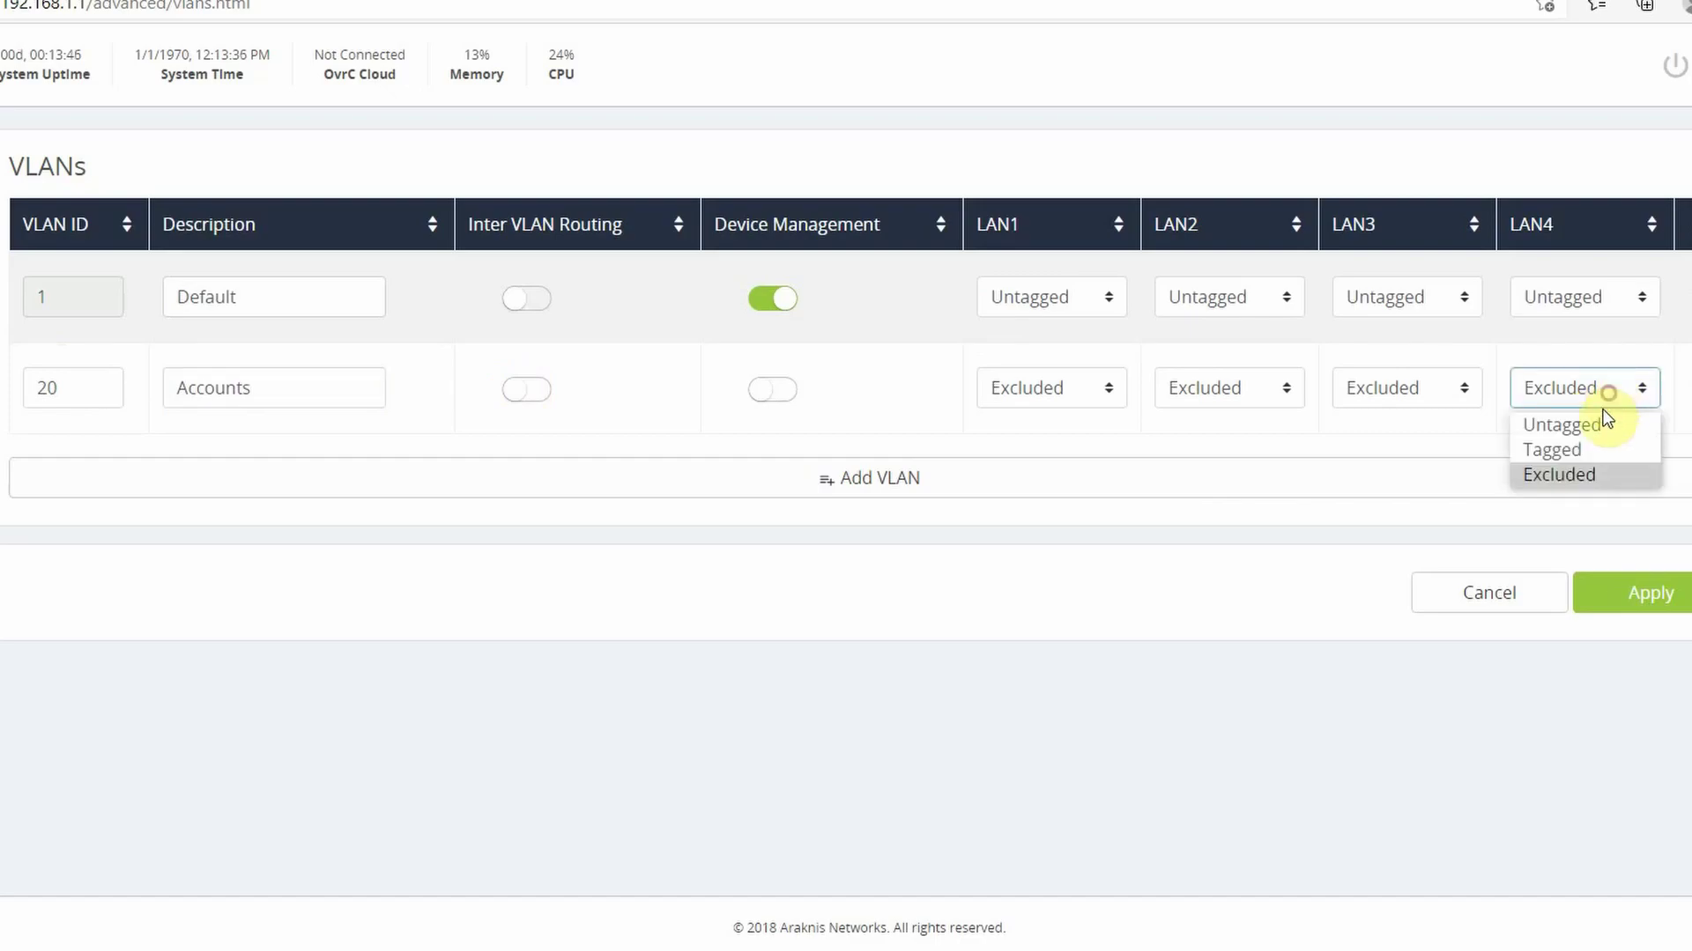
pyautogui.click(1581, 450)
# Add VLAN 30 'HR' and tag it on LAN4.
pyautogui.click(1559, 472)
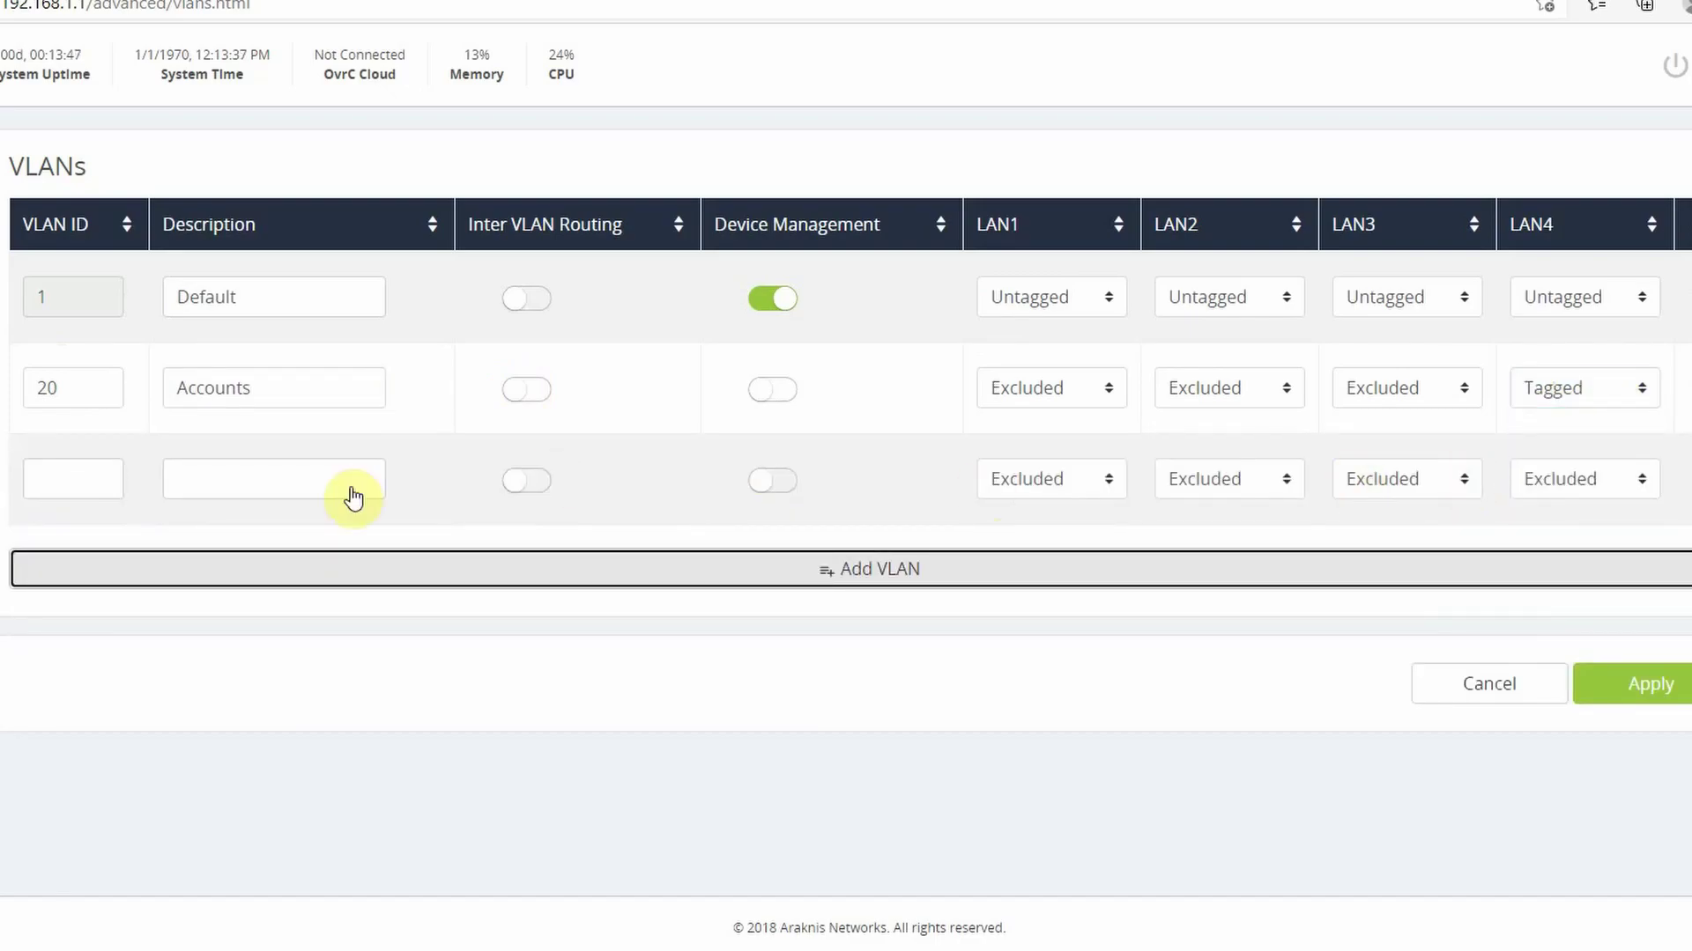
pyautogui.click(88, 476)
pyautogui.write('30')
pyautogui.press('Tab')
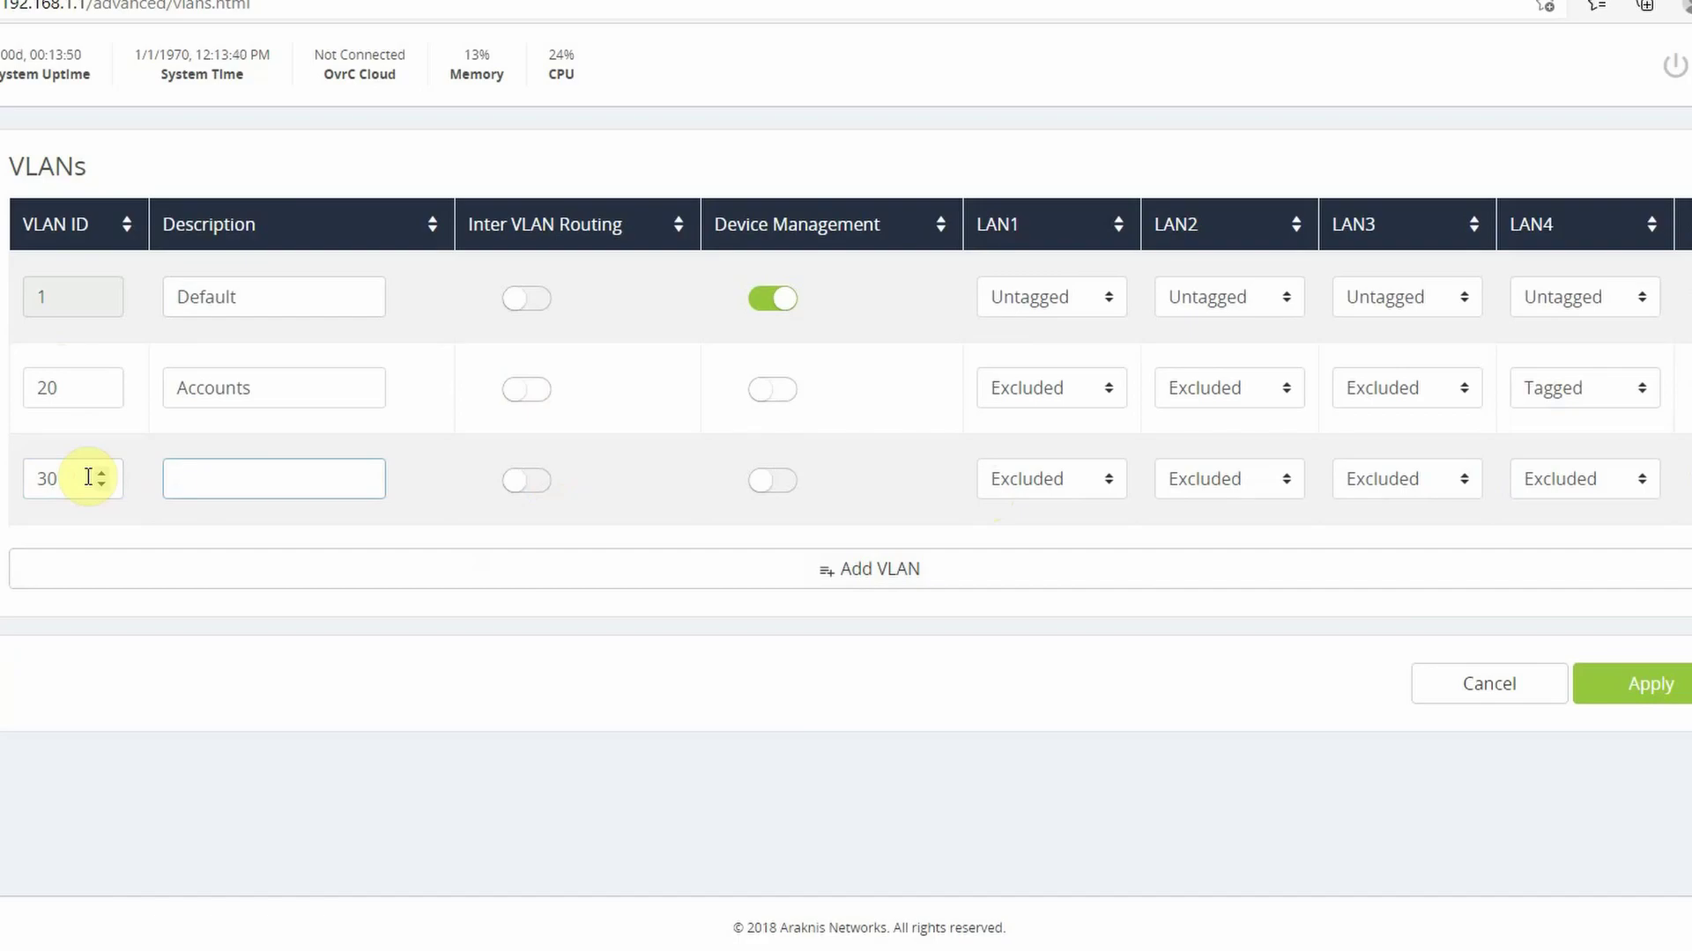
pyautogui.write('HR')
pyautogui.click(1636, 480)
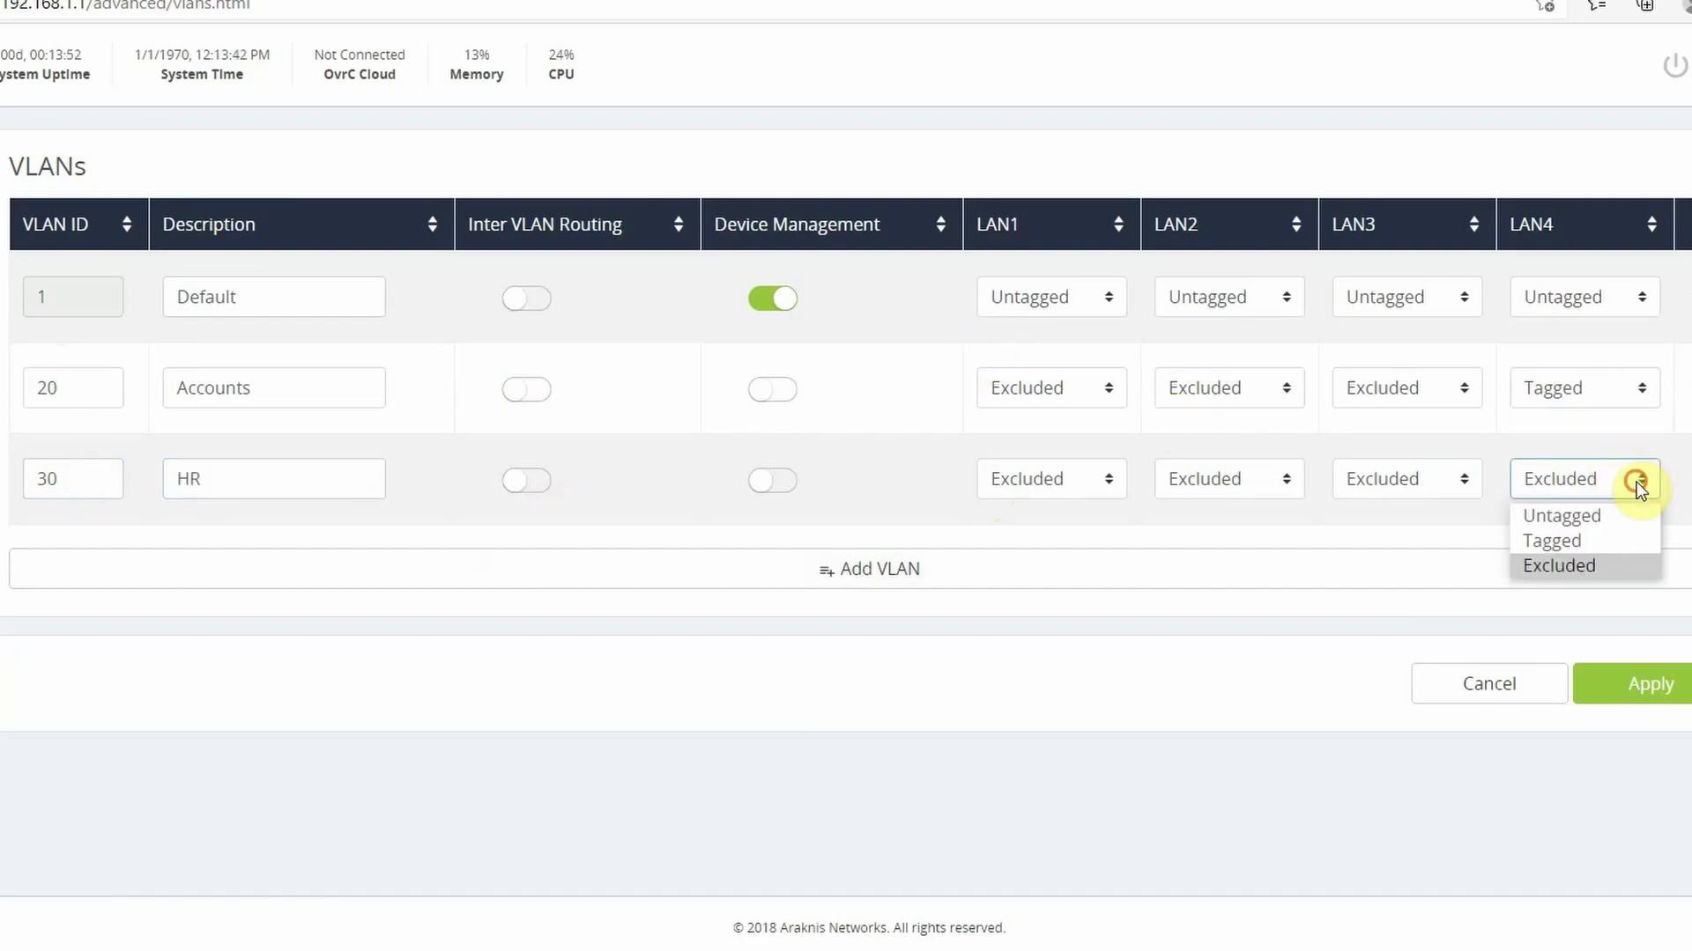
pyautogui.click(1556, 540)
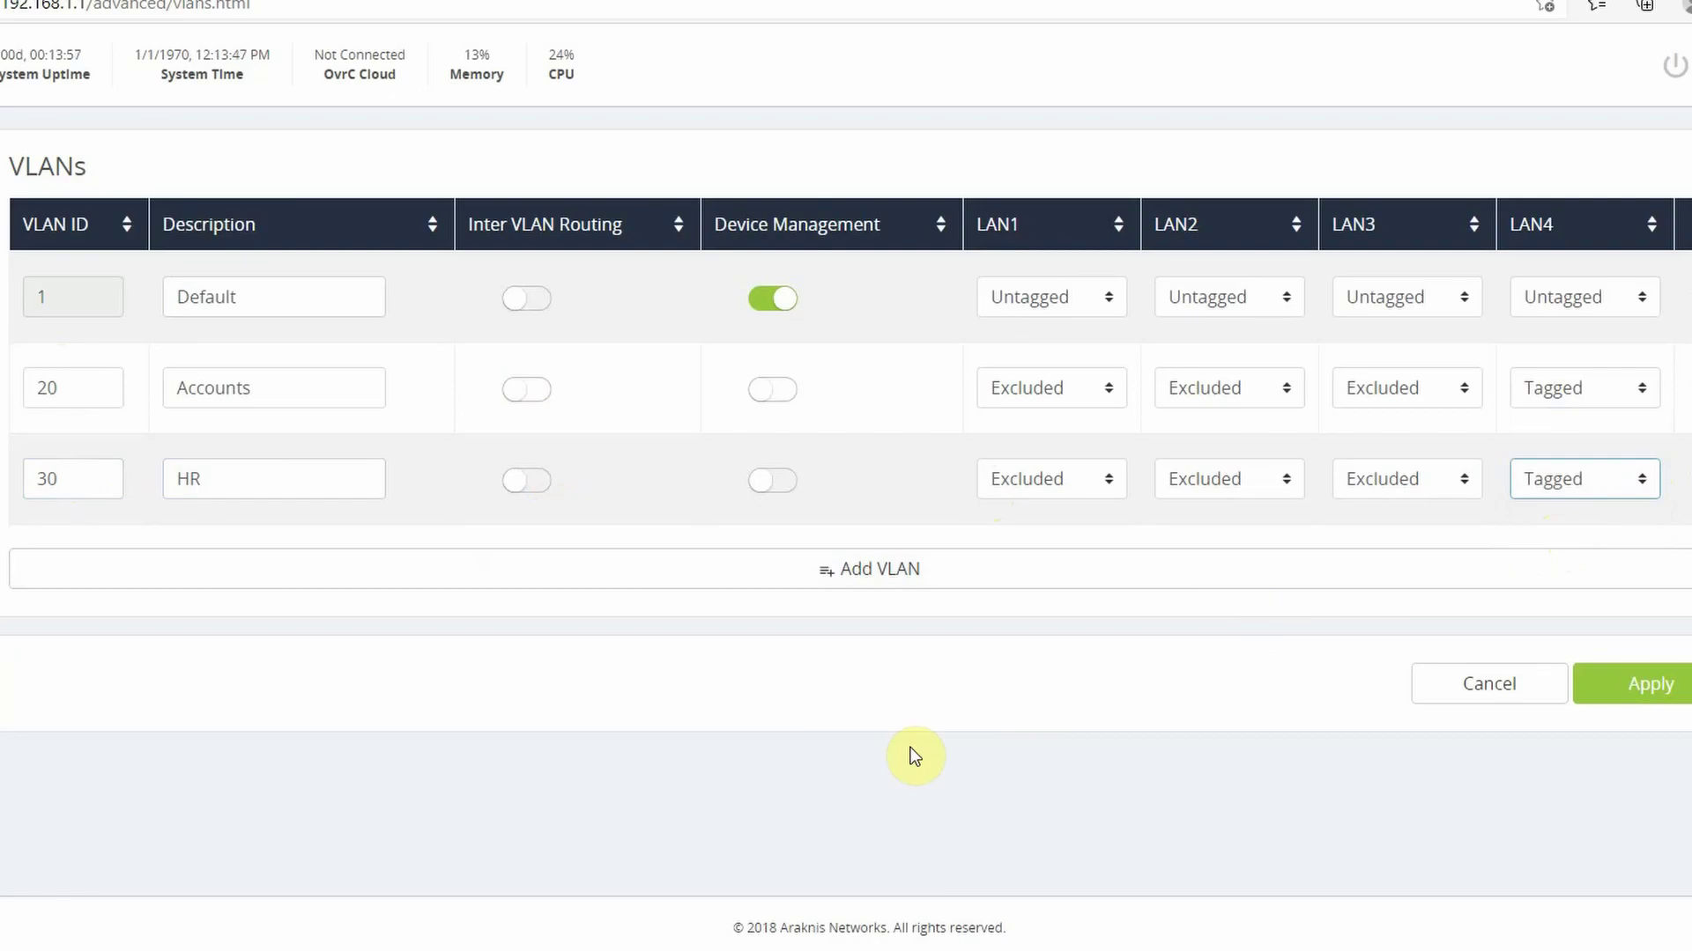
# Keep VLAN 20 tagged on LAN4 after the untagged-port warning, save the VLANs and confirm the reload.
pyautogui.click(1595, 391)
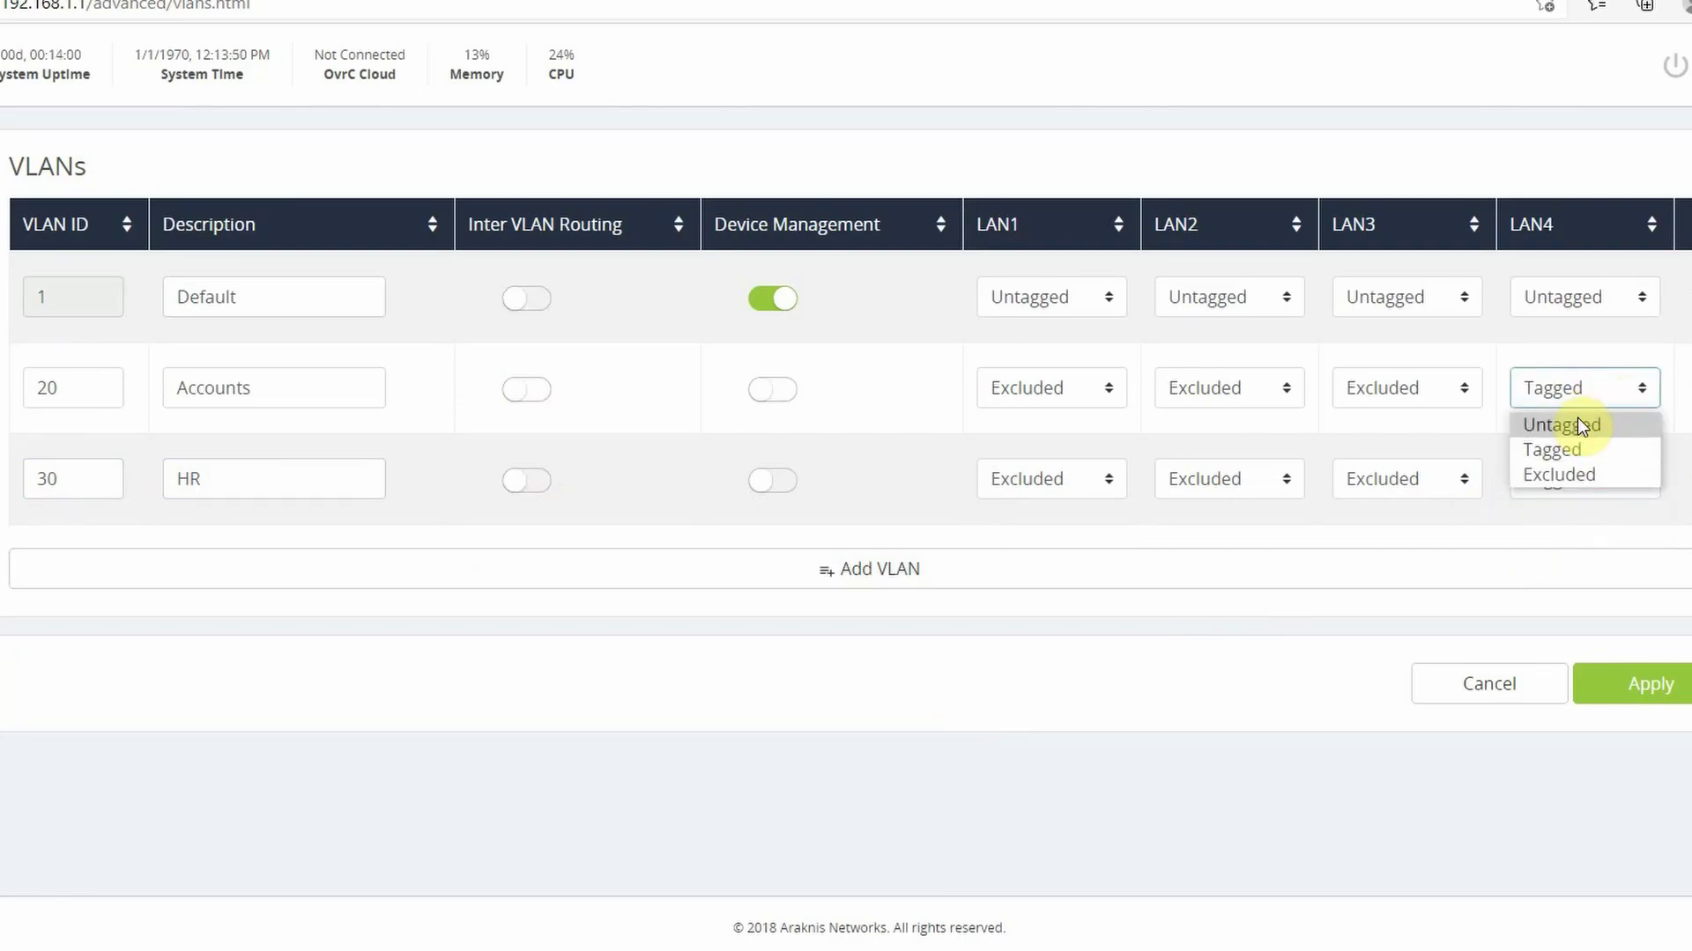
pyautogui.click(1577, 419)
pyautogui.click(1642, 686)
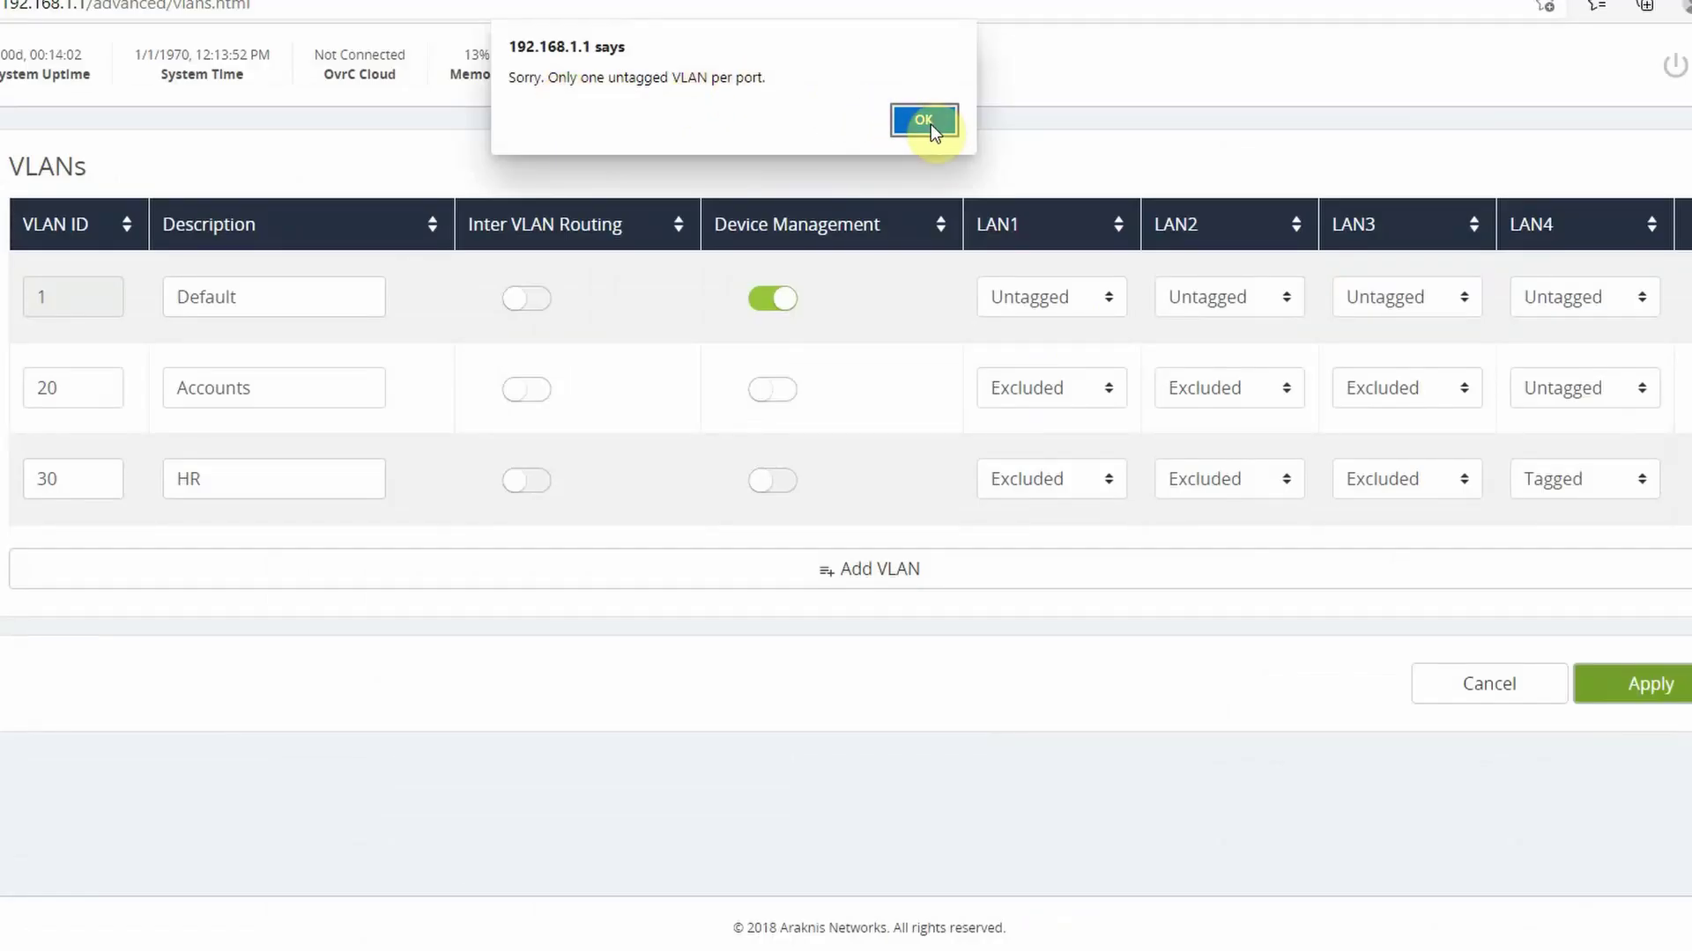
pyautogui.click(1159, 306)
pyautogui.click(1579, 389)
pyautogui.click(1556, 446)
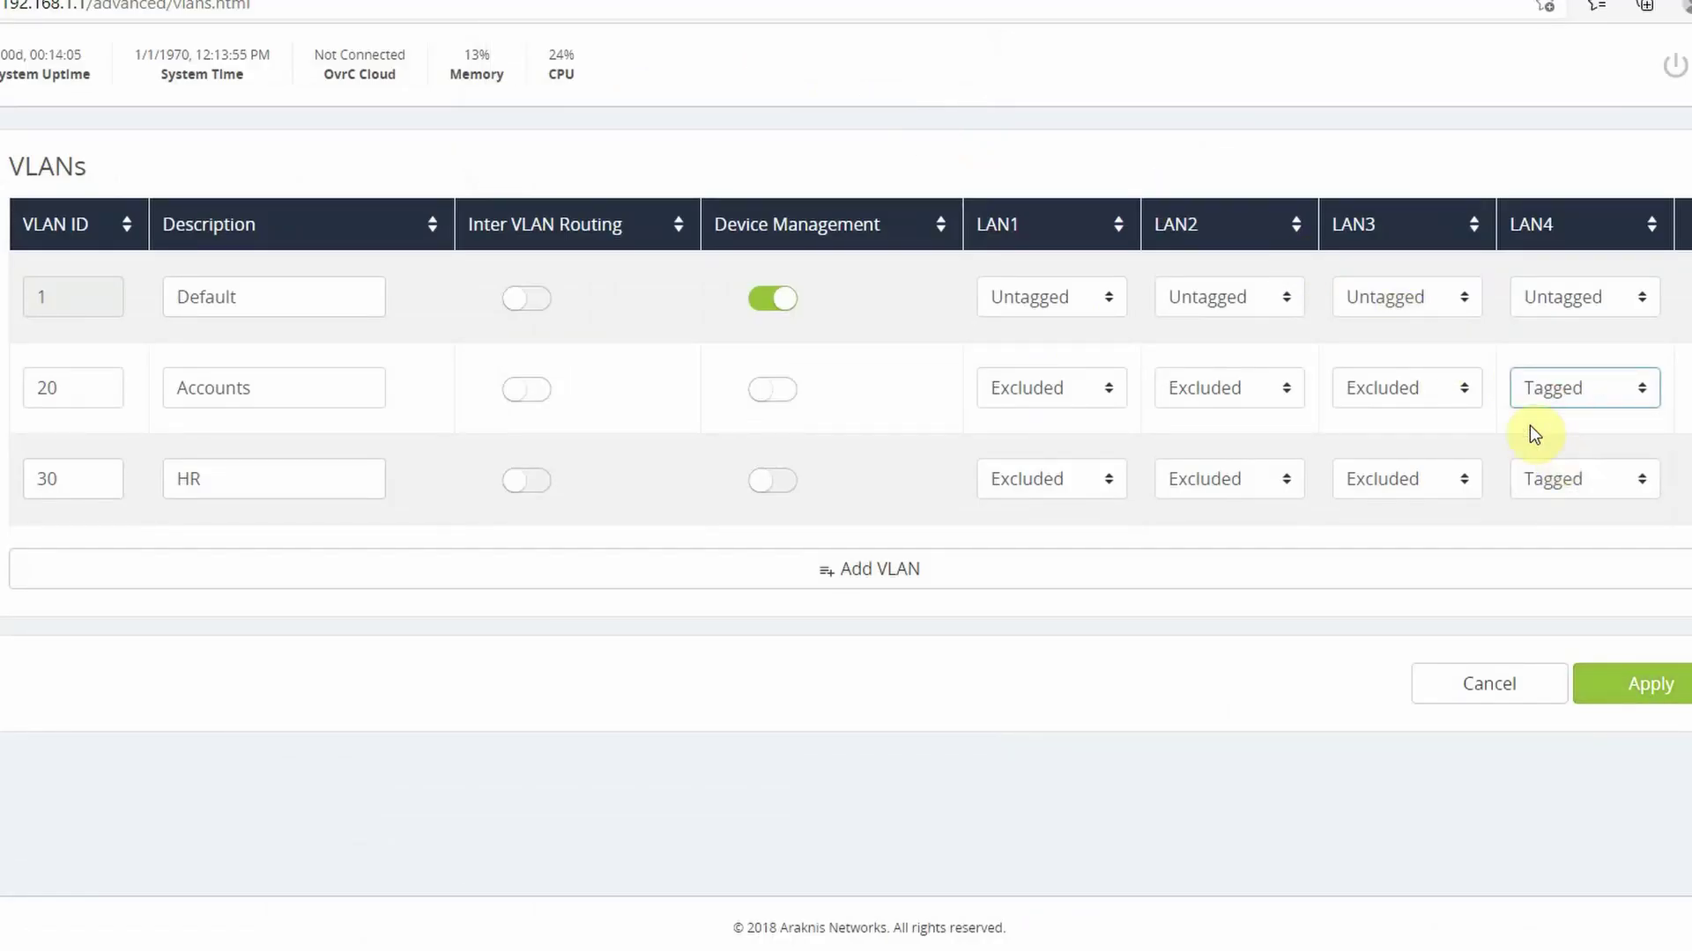
pyautogui.click(1634, 691)
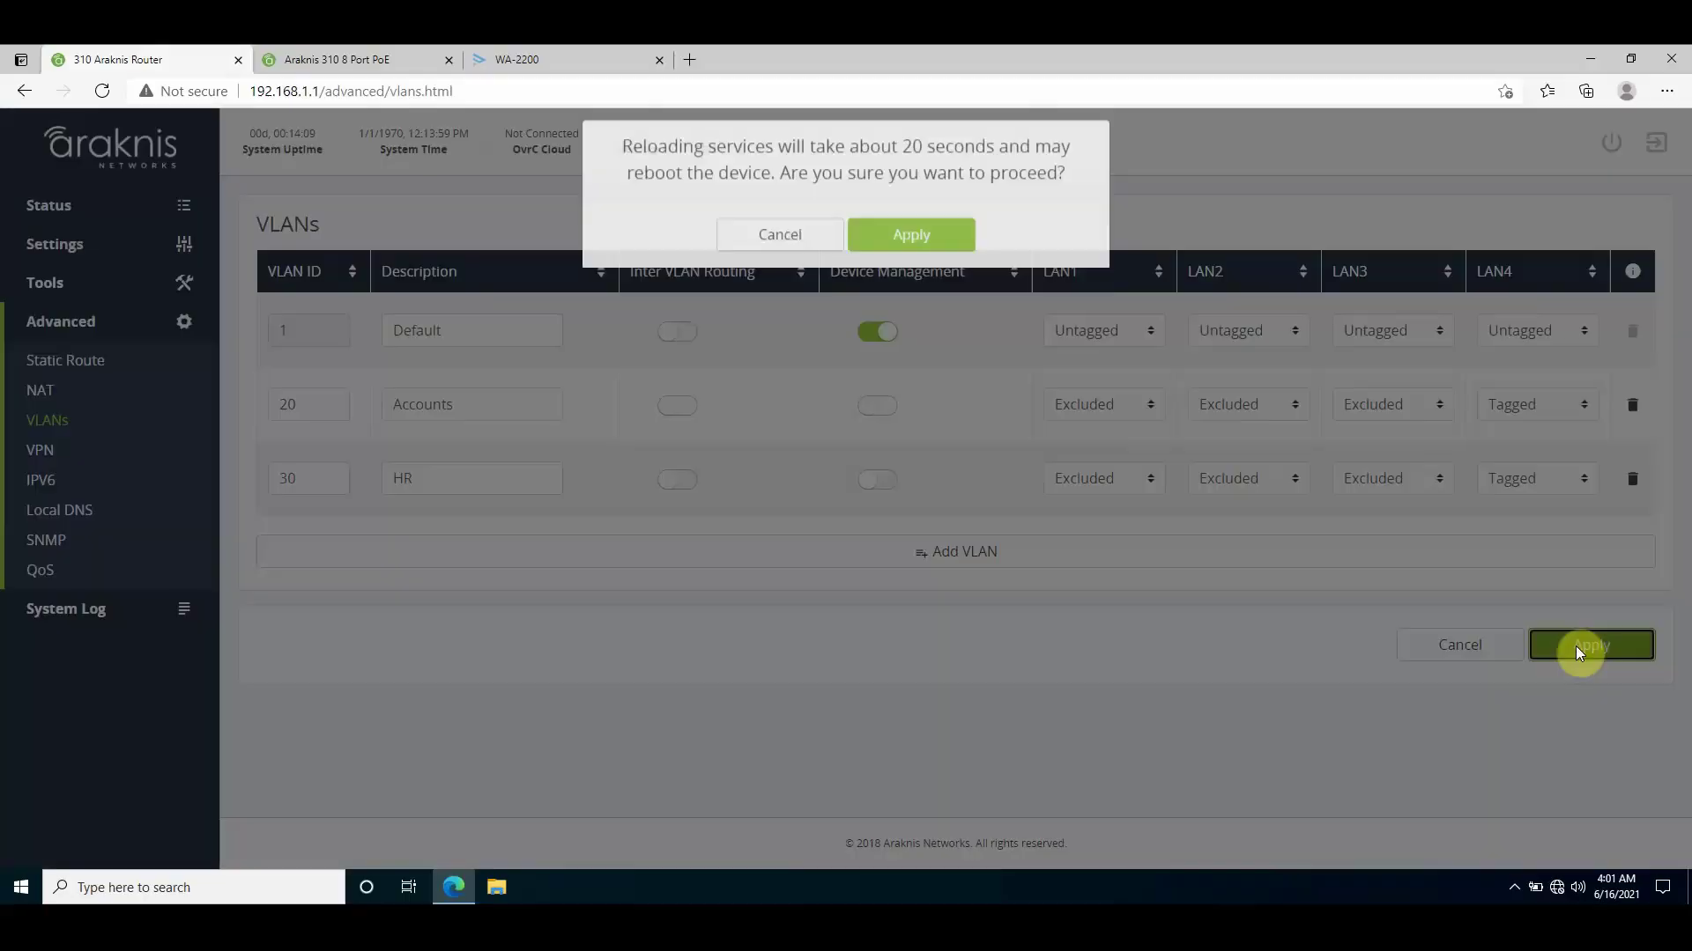
pyautogui.click(913, 237)
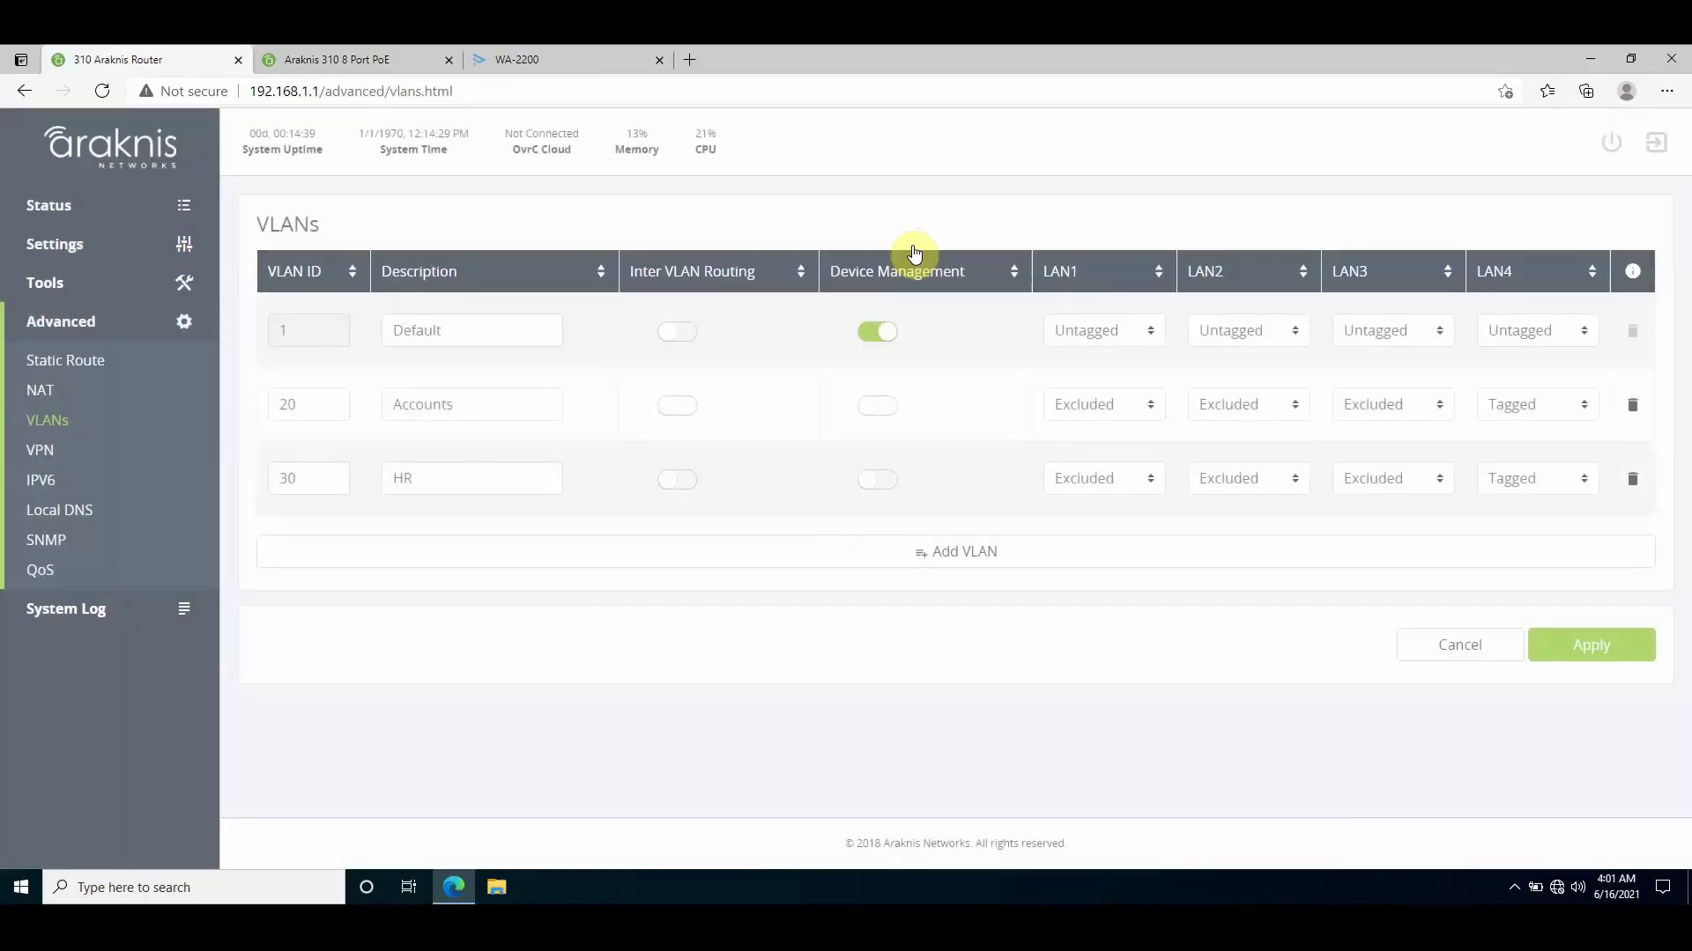
pyautogui.click(48, 246)
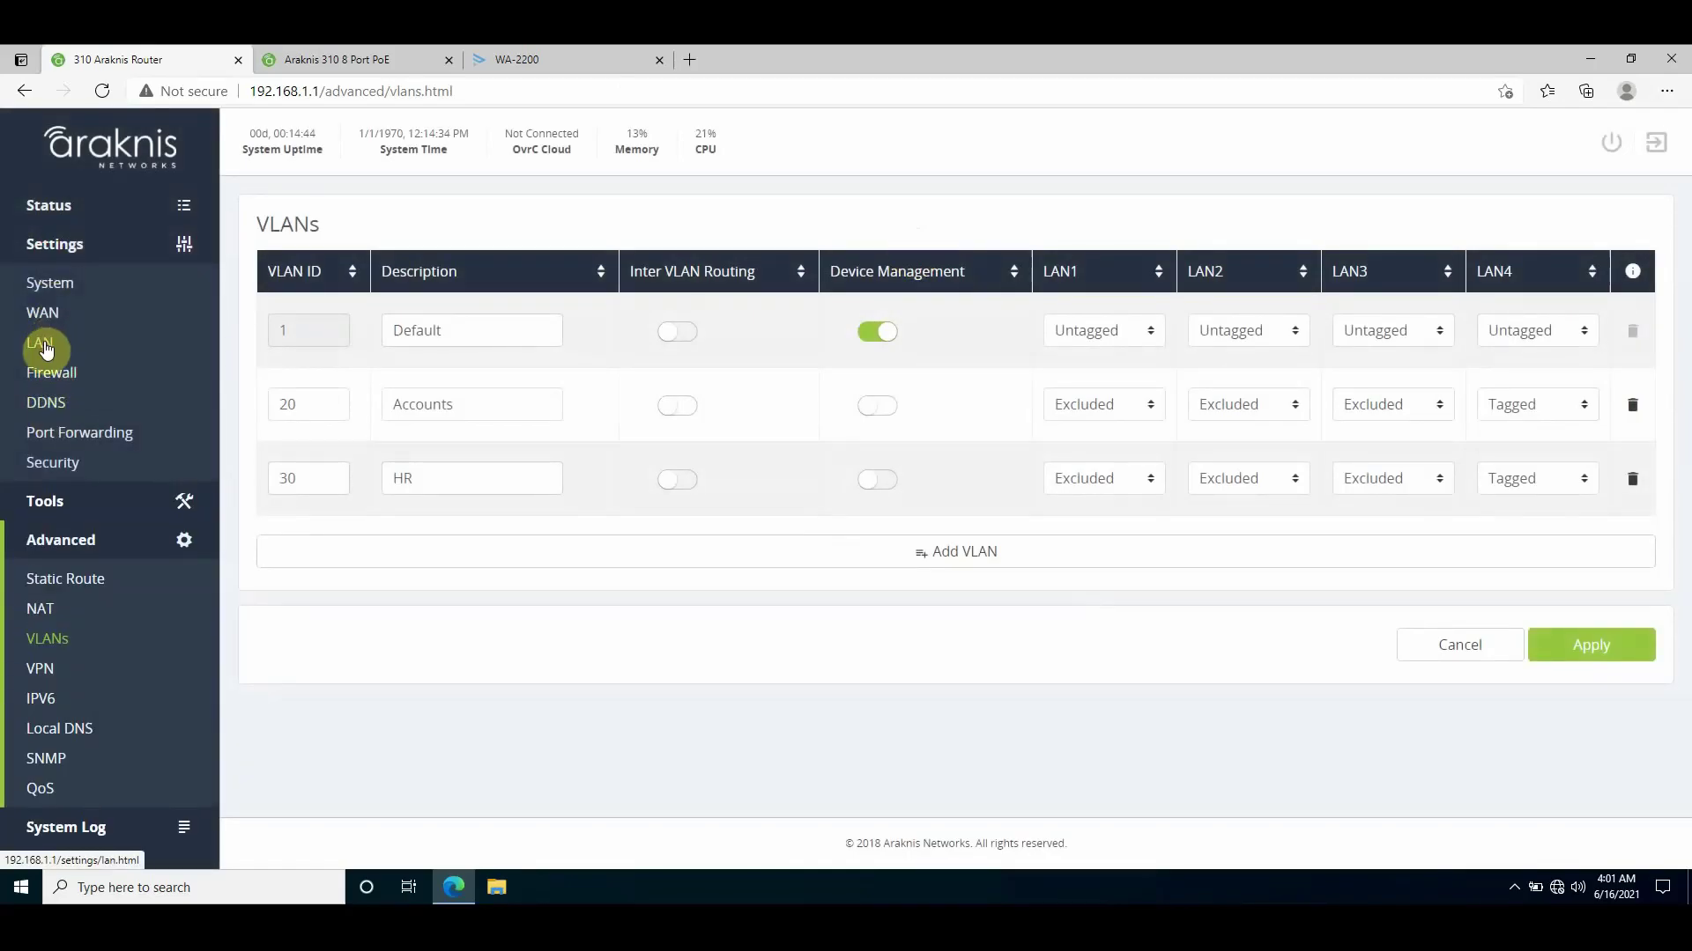
# Make VLAN 20 Accounts a DHCP server handing out 192.168.20.100–192.168.20.199, and apply.
pyautogui.click(46, 349)
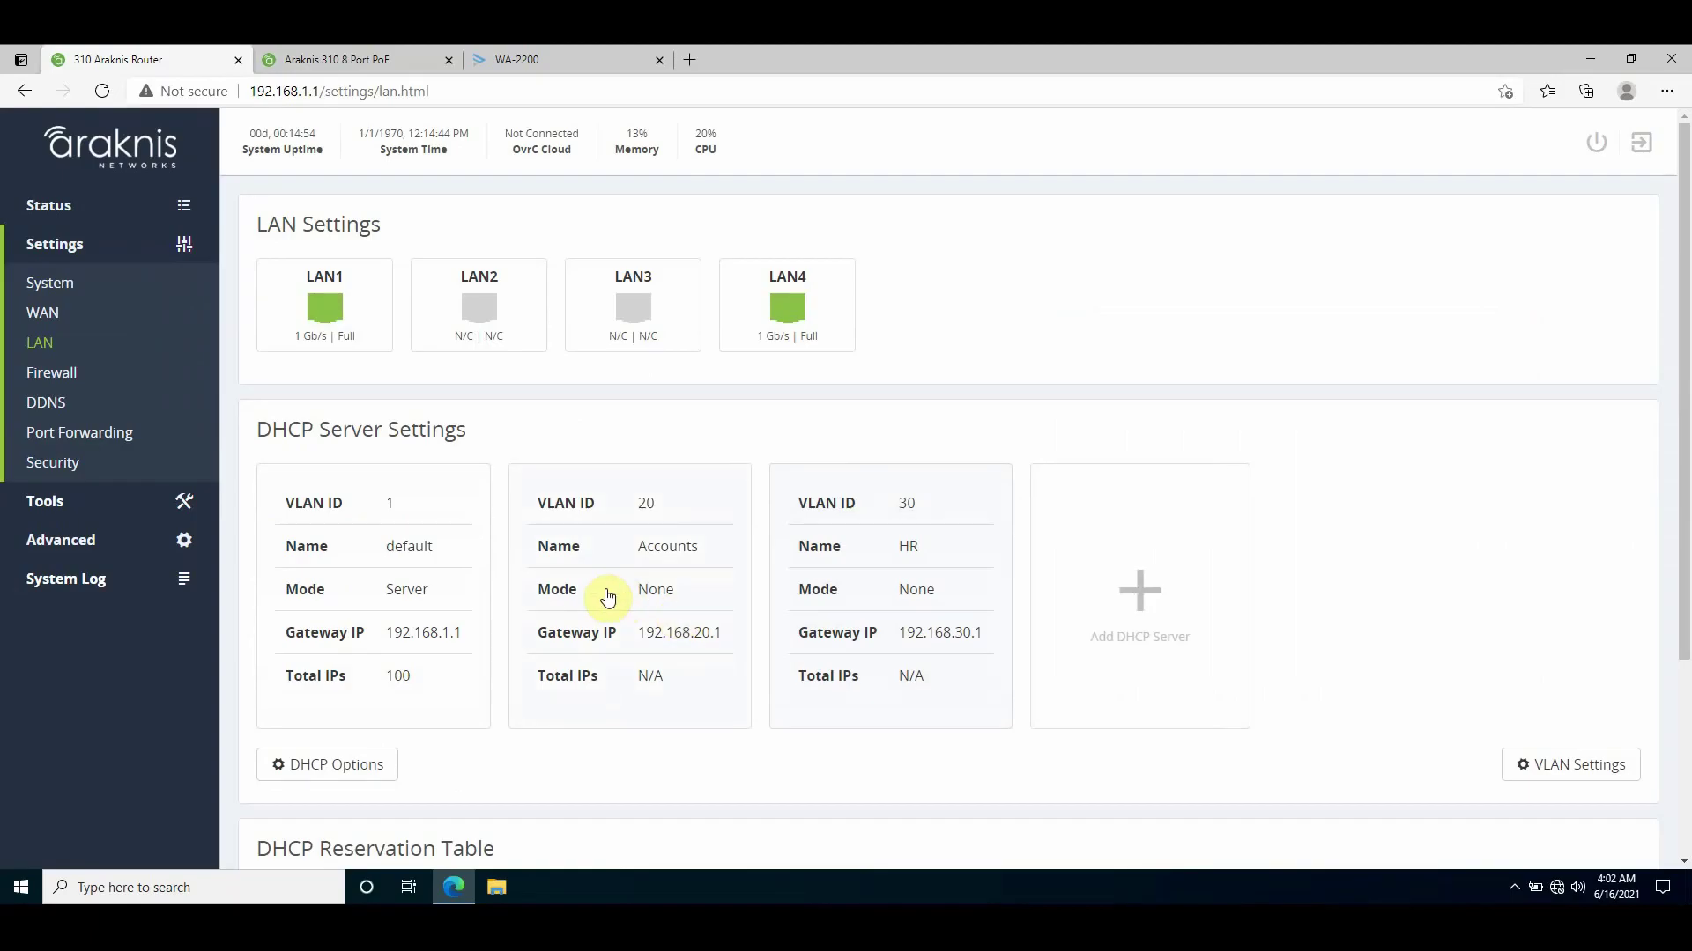
pyautogui.click(794, 459)
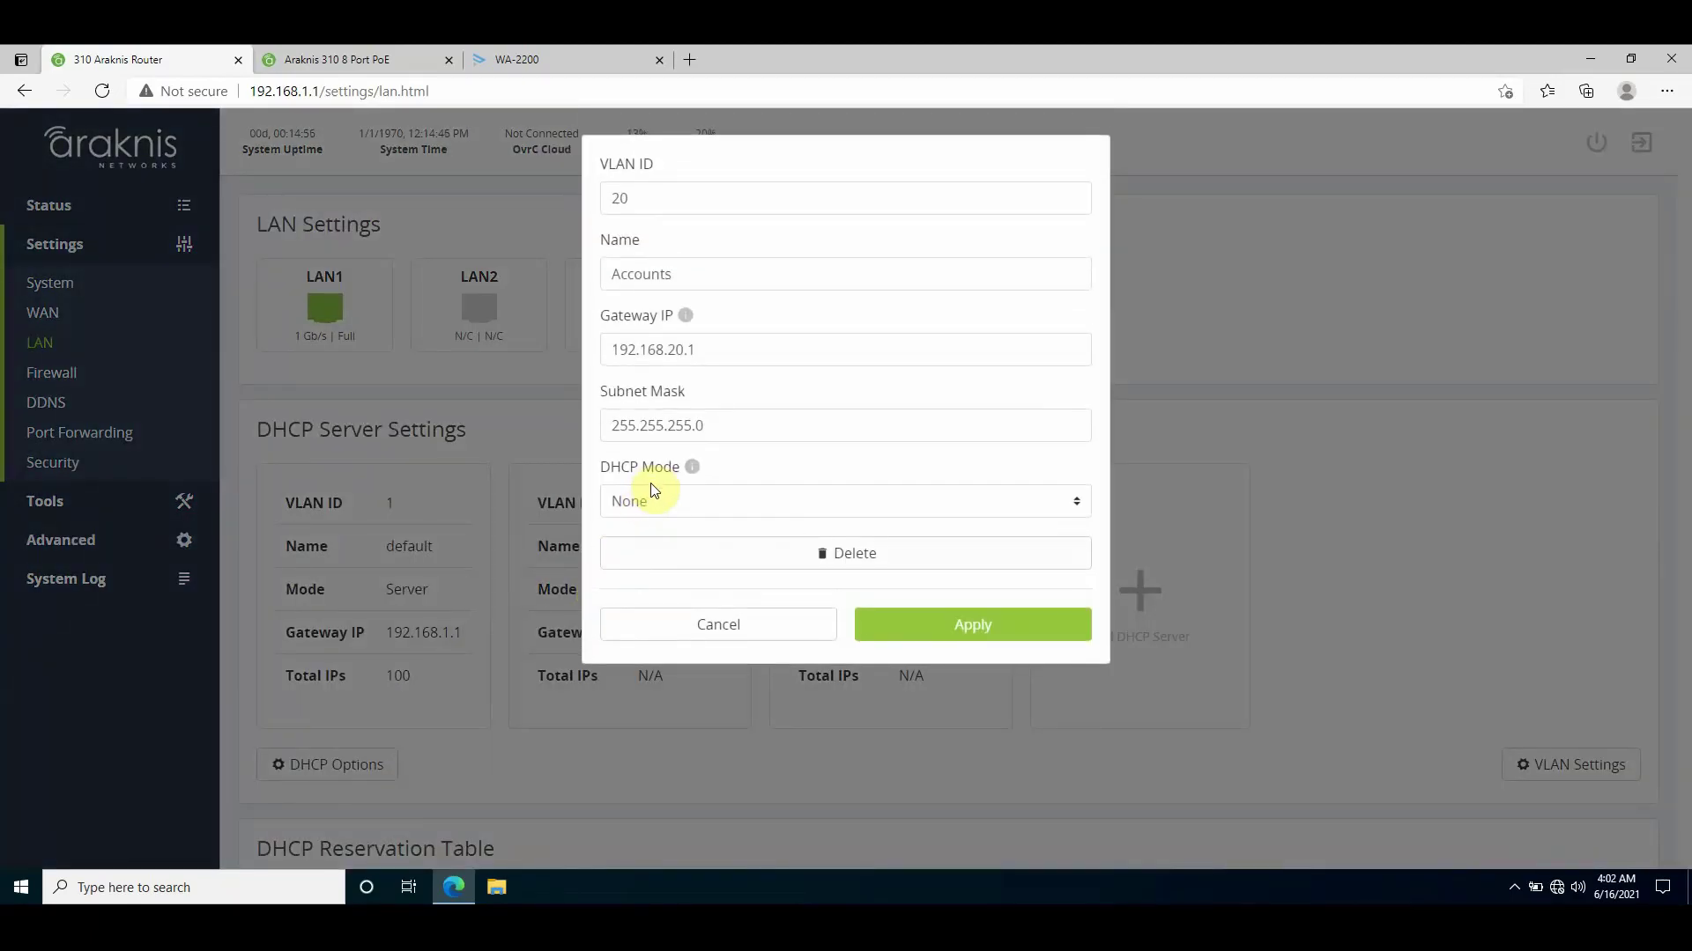
pyautogui.click(654, 497)
pyautogui.click(656, 551)
pyautogui.click(703, 574)
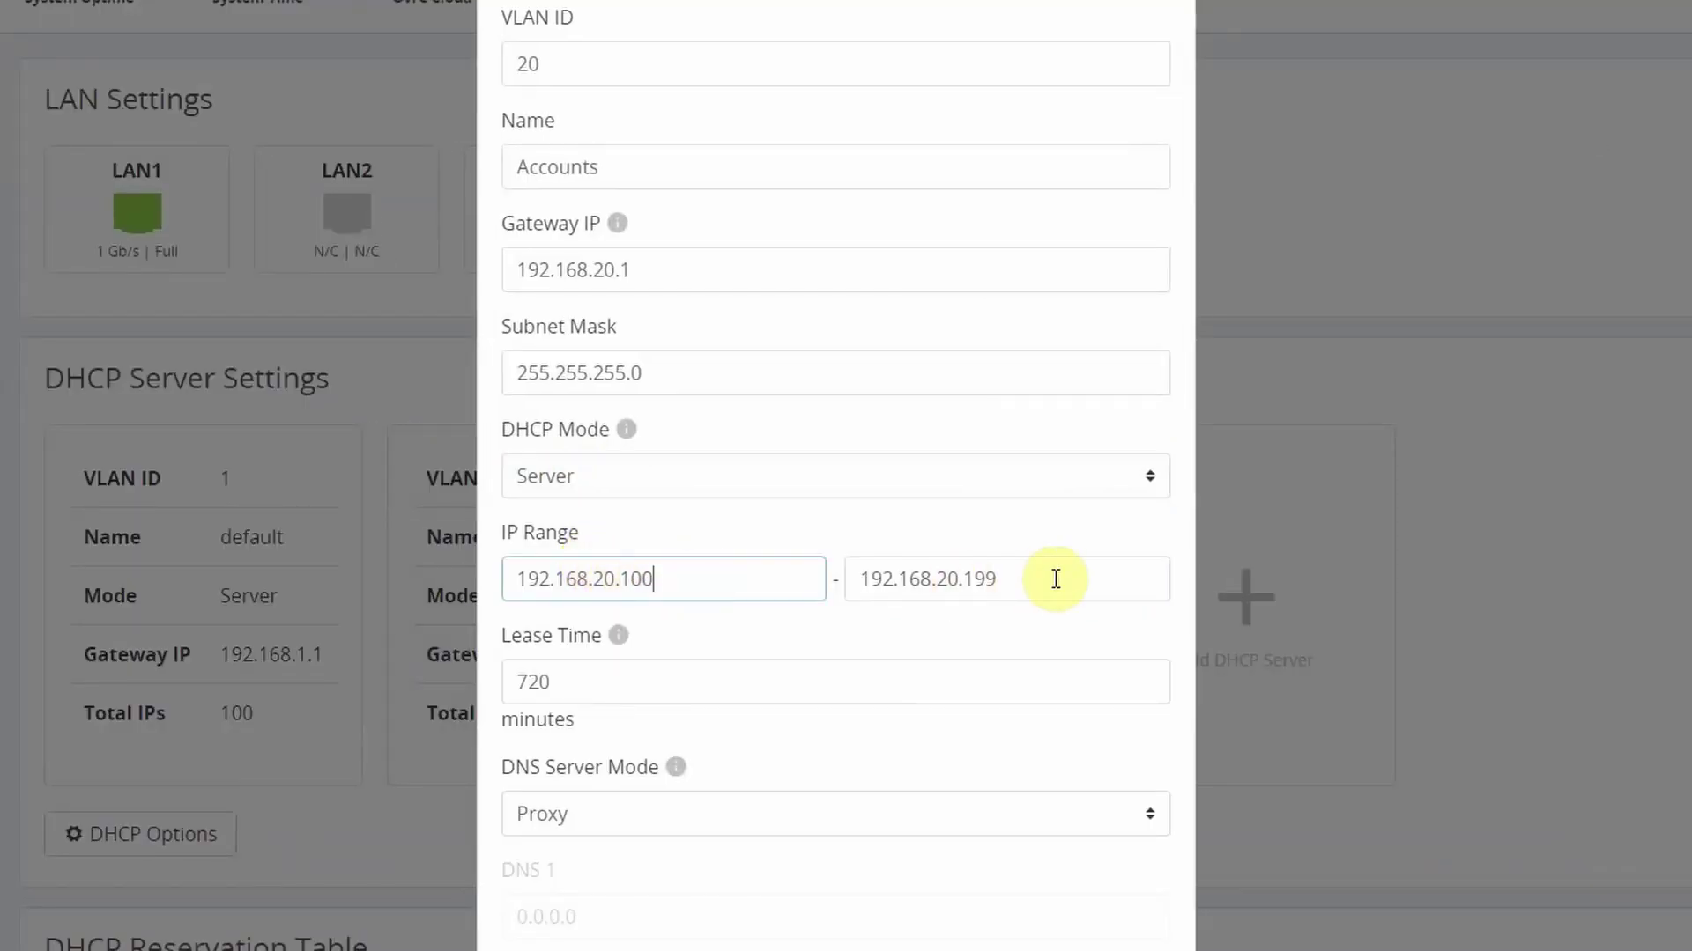
pyautogui.click(1054, 579)
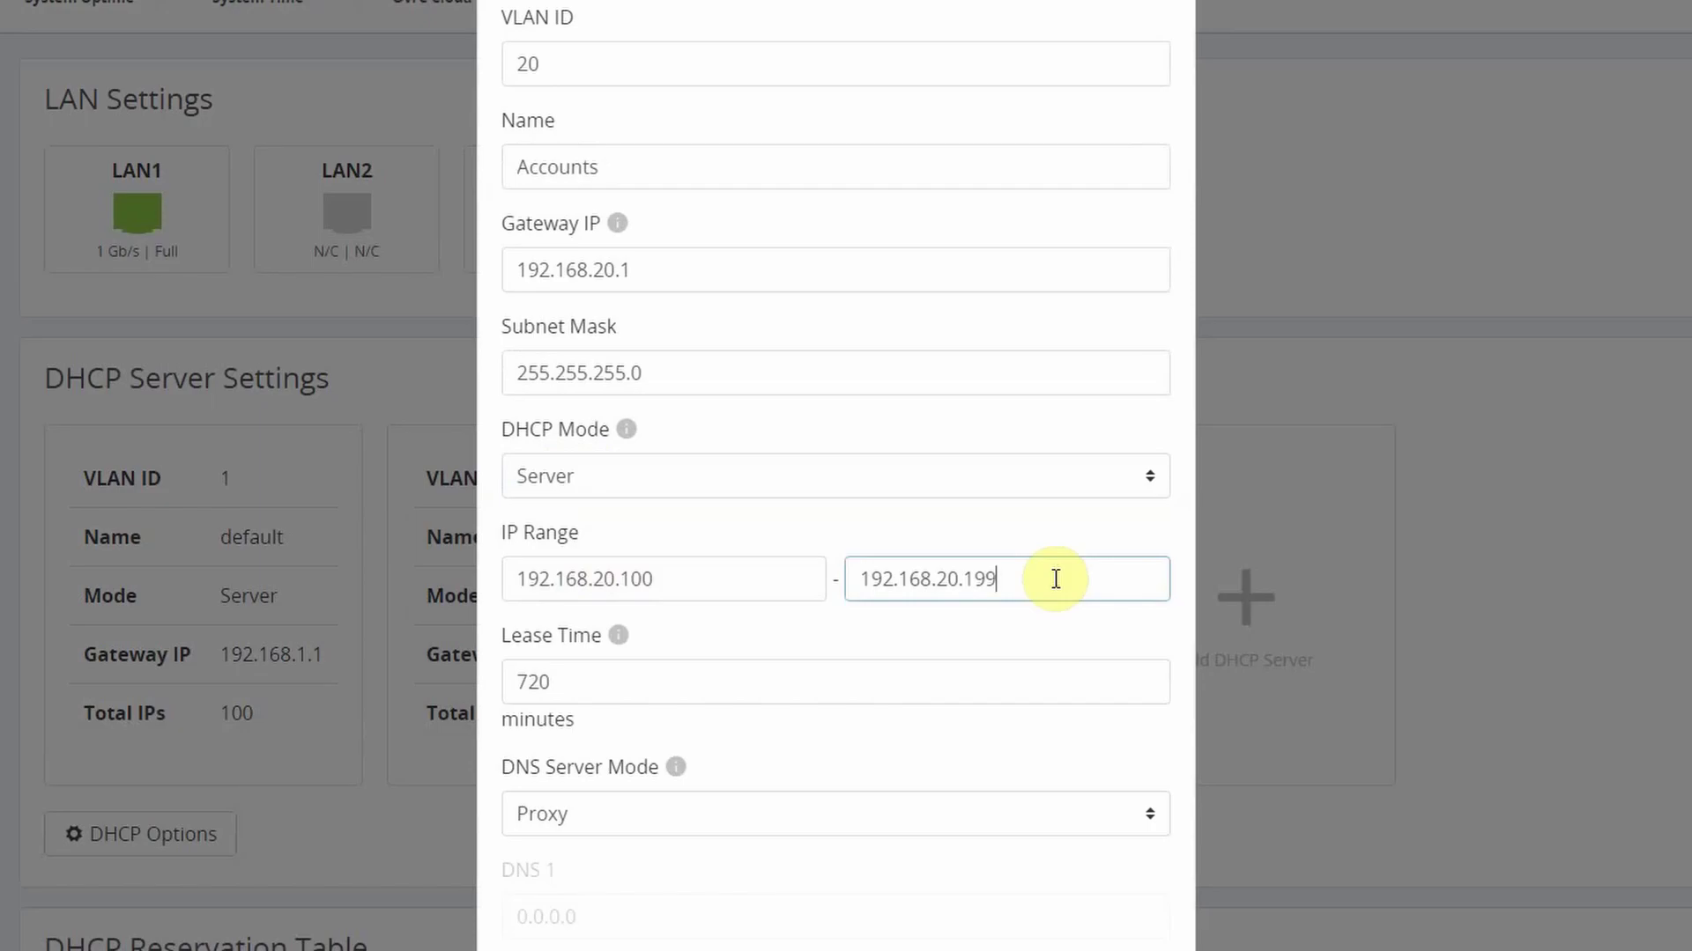
pyautogui.scroll(-3, 1054, 579)
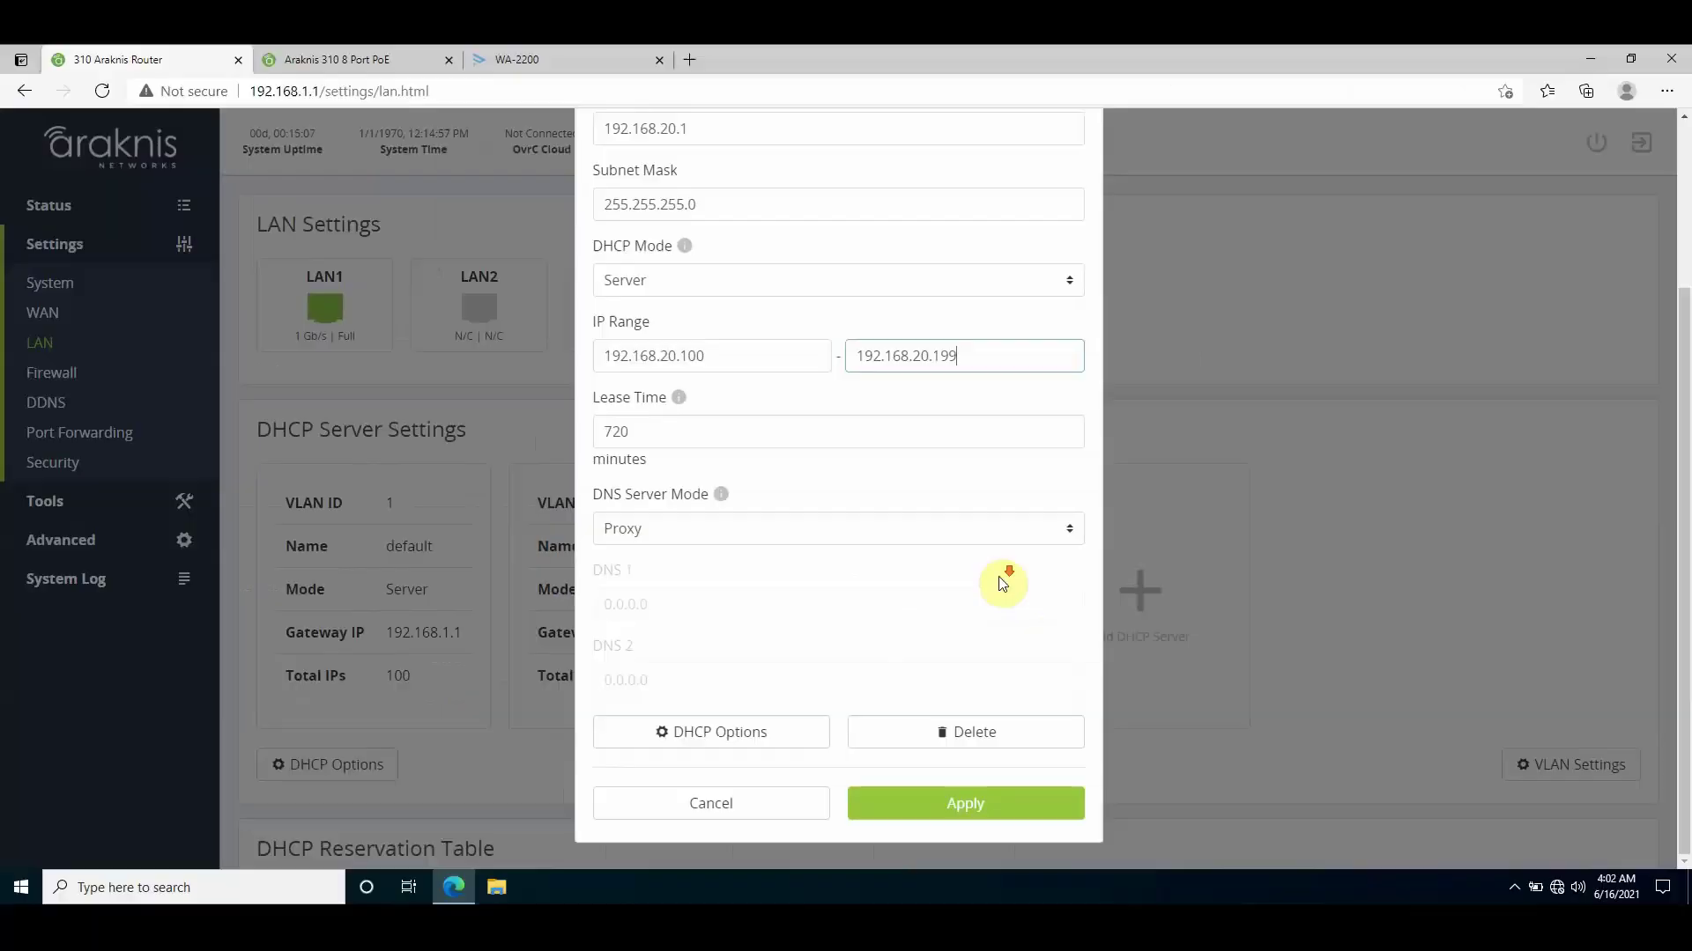
pyautogui.click(940, 801)
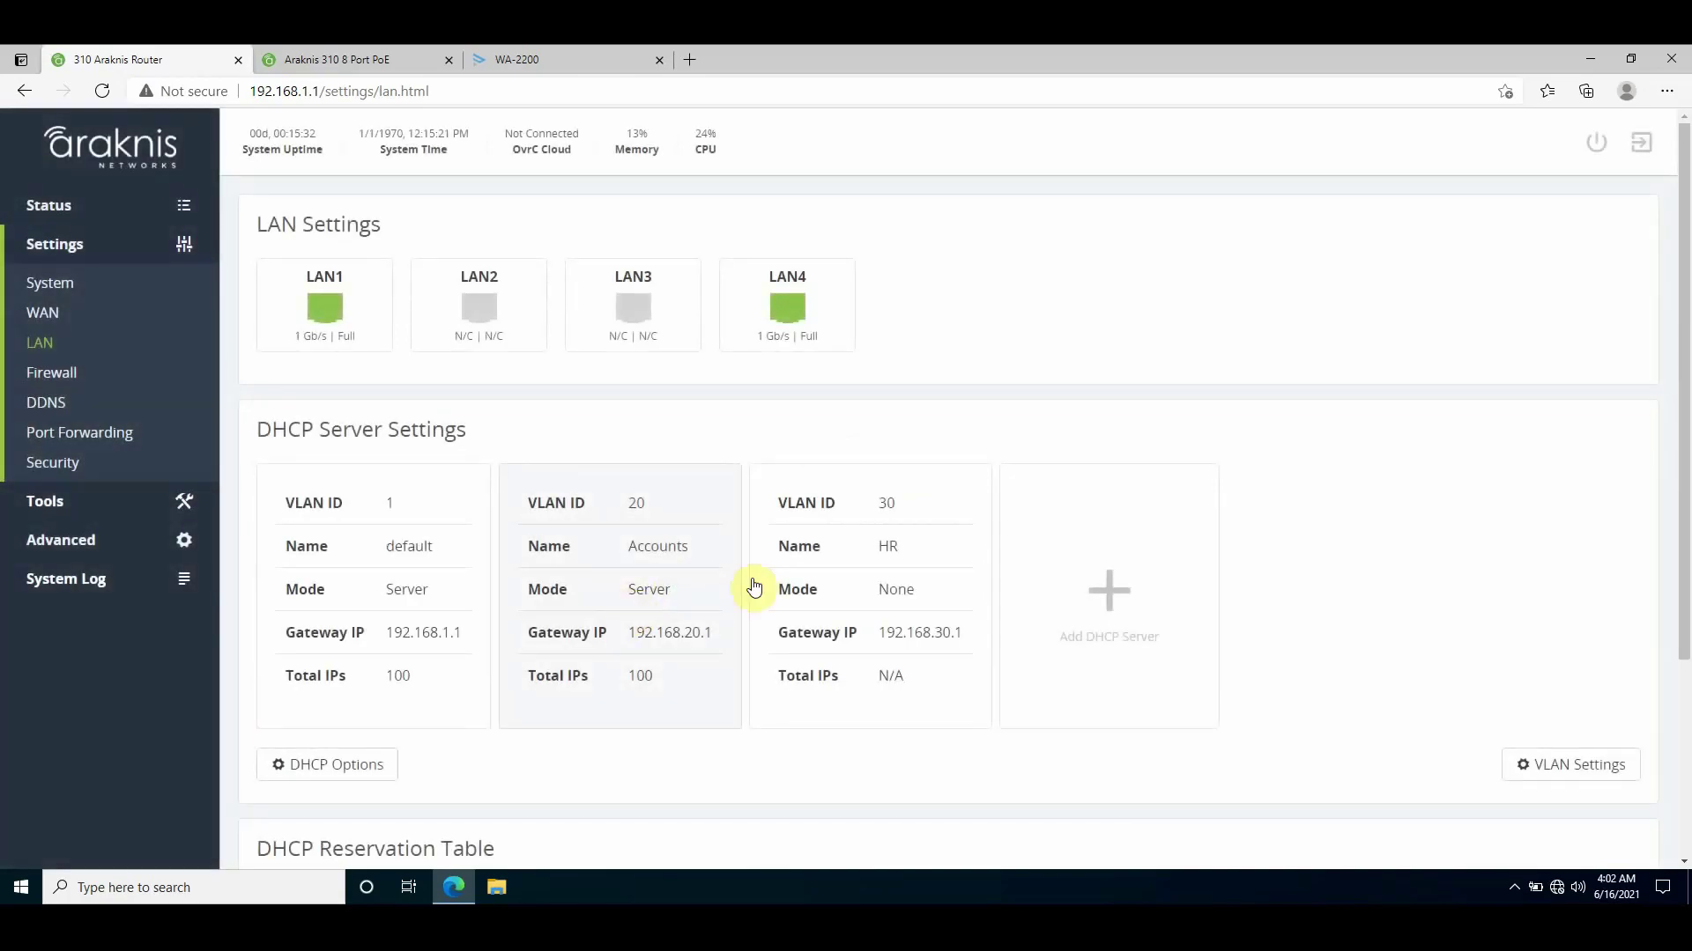
# Change the HR VLAN subnet mask to 255.255.255.248 and set its DHCP mode to Server.
pyautogui.click(895, 583)
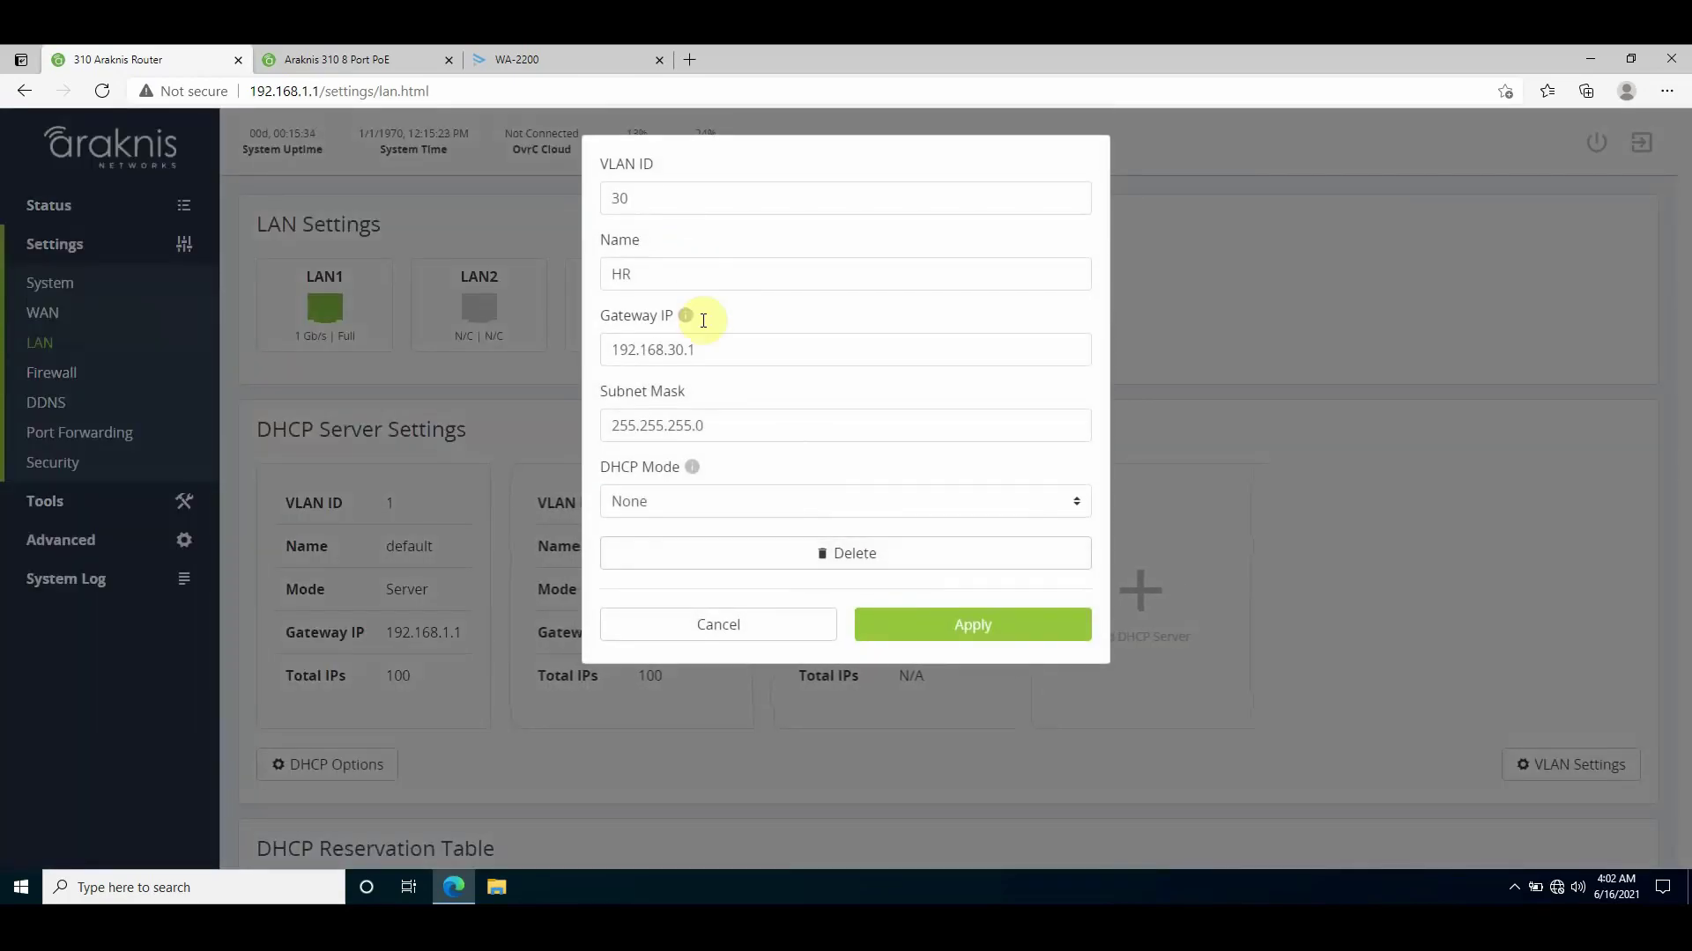
pyautogui.click(723, 425)
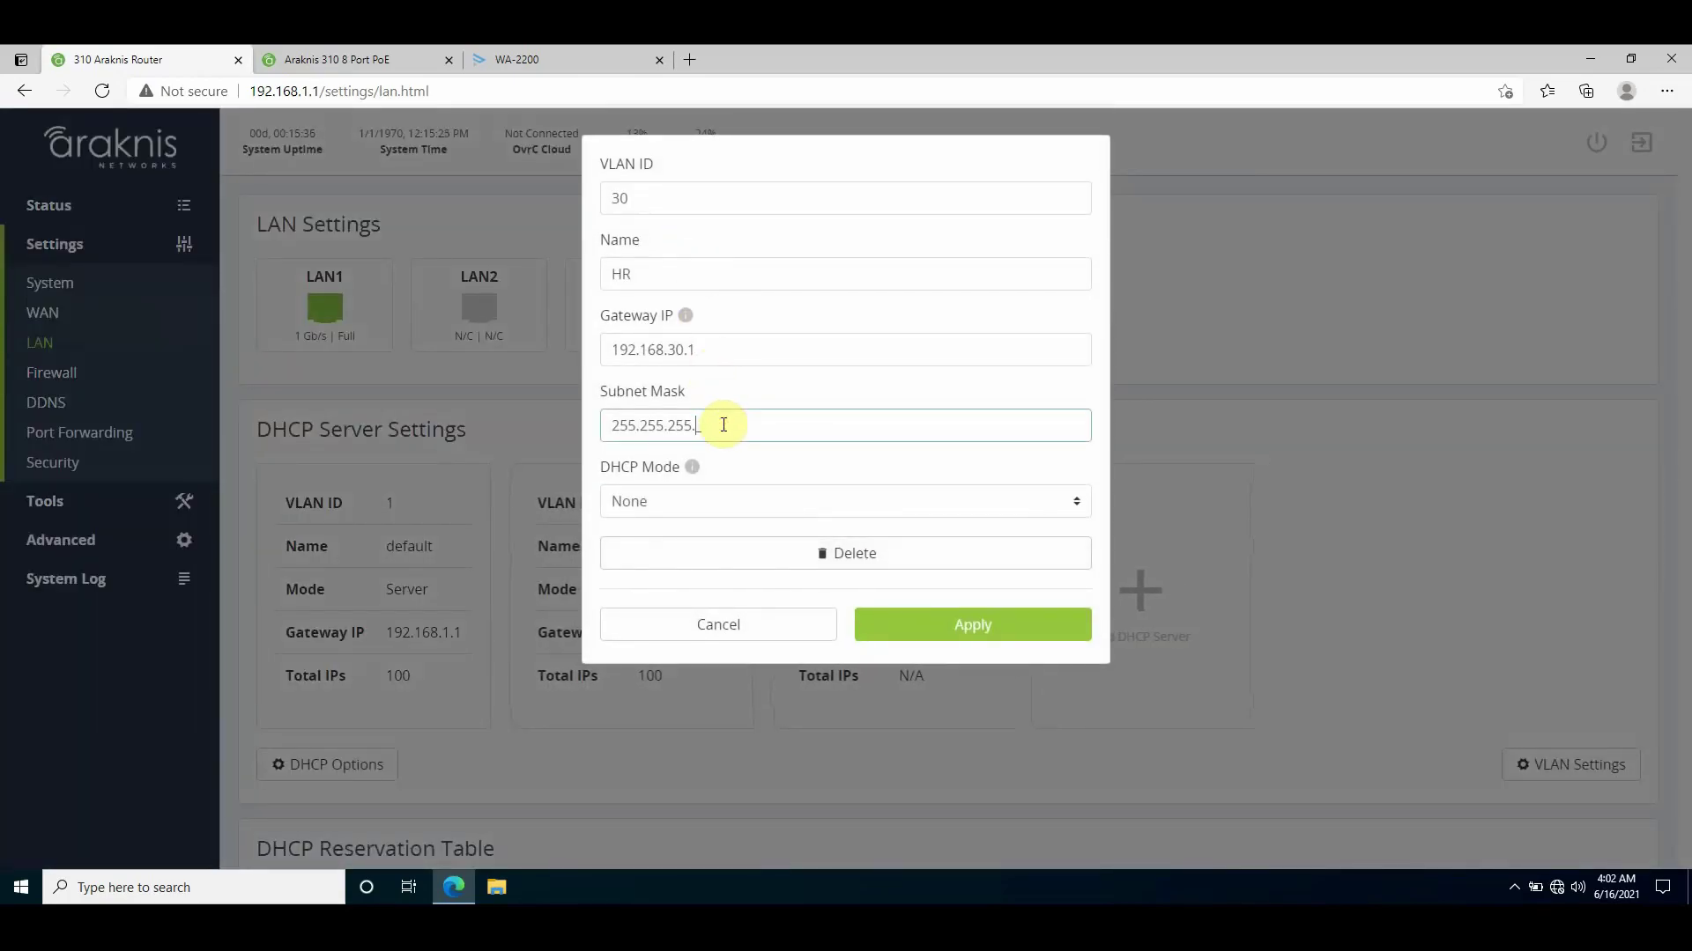
pyautogui.write('248')
pyautogui.click(715, 502)
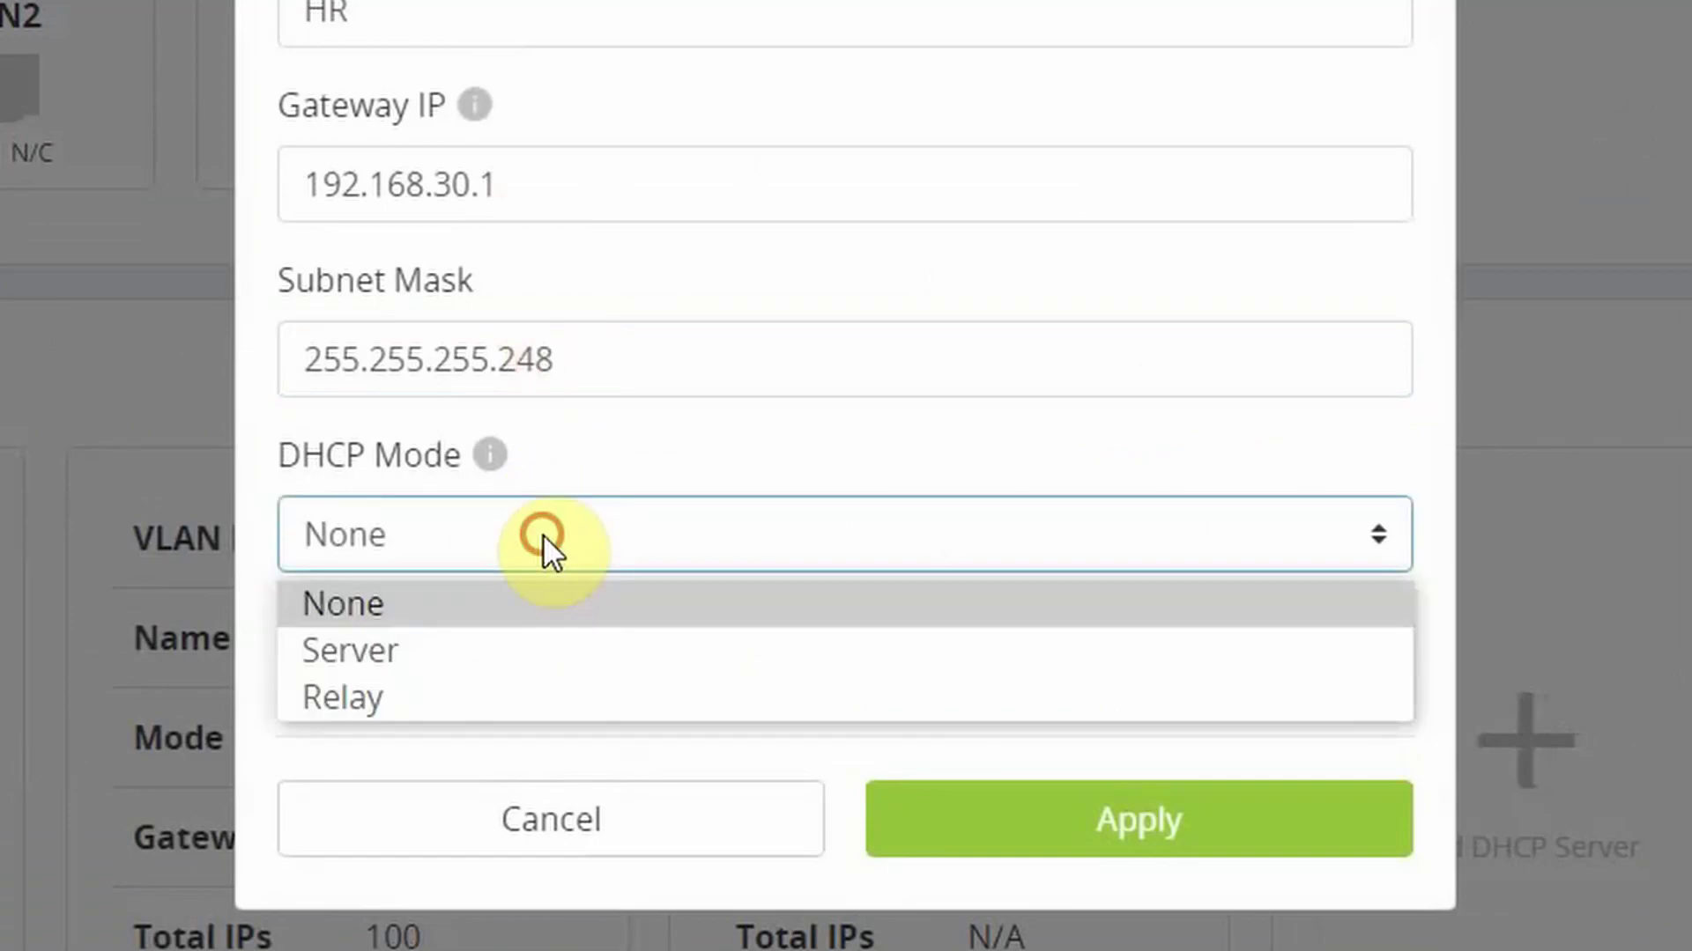
pyautogui.click(476, 654)
# Set the HR DHCP range start to 192.168.30.2 and apply the settings.
pyautogui.click(614, 702)
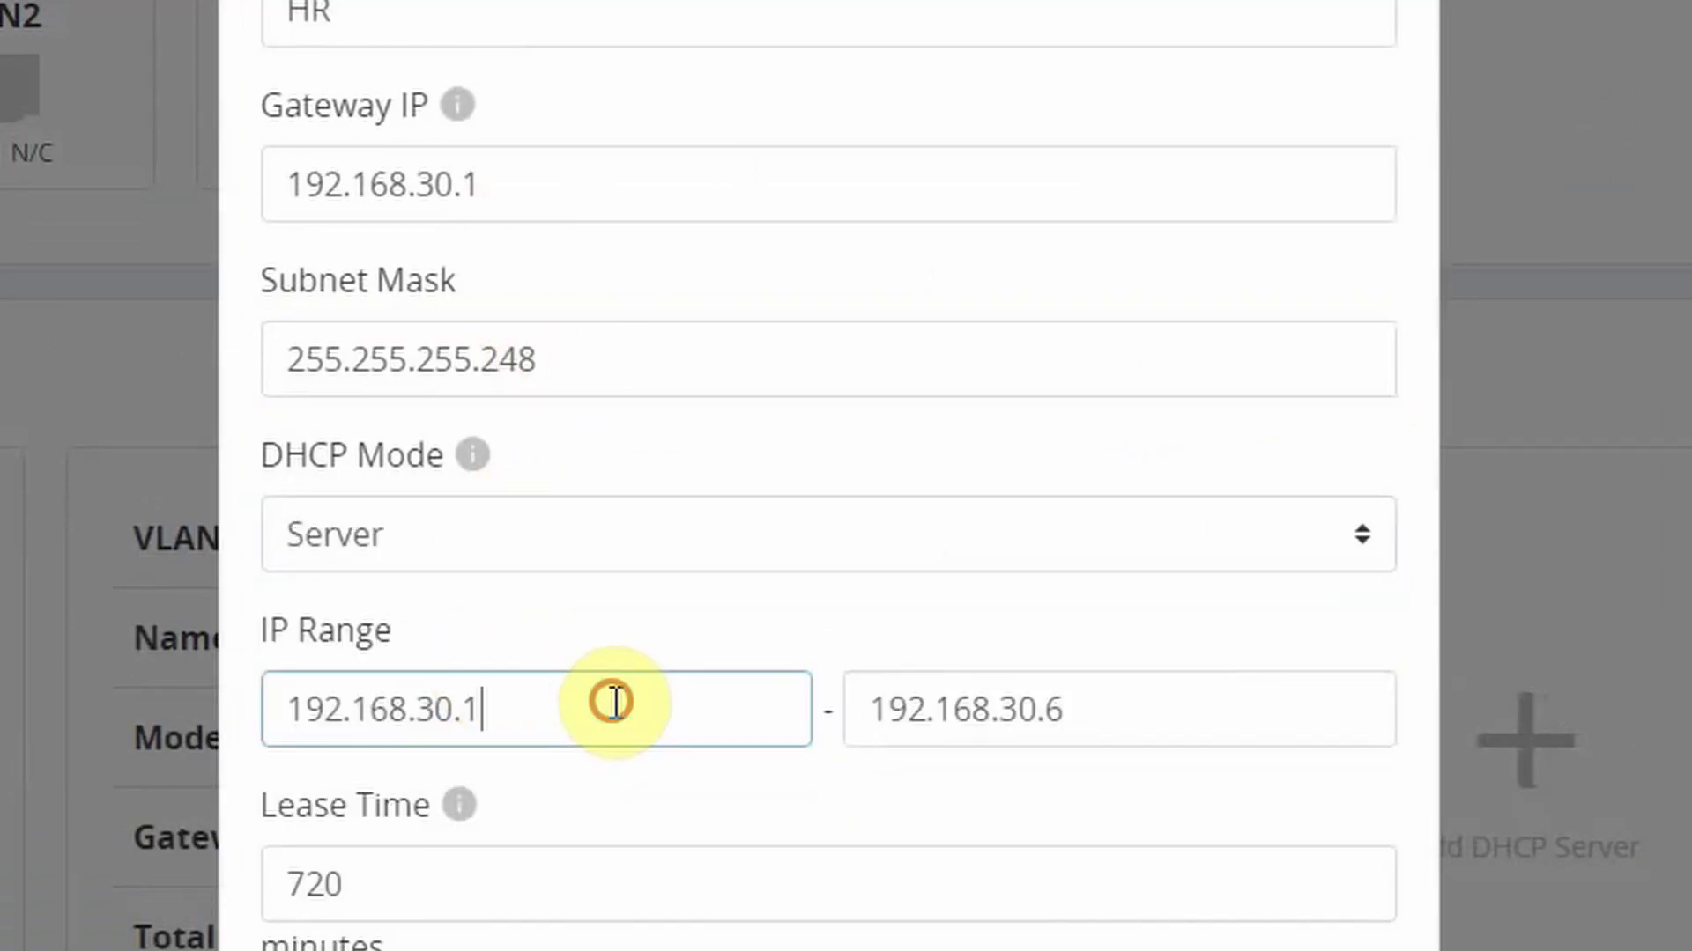
pyautogui.click(1092, 709)
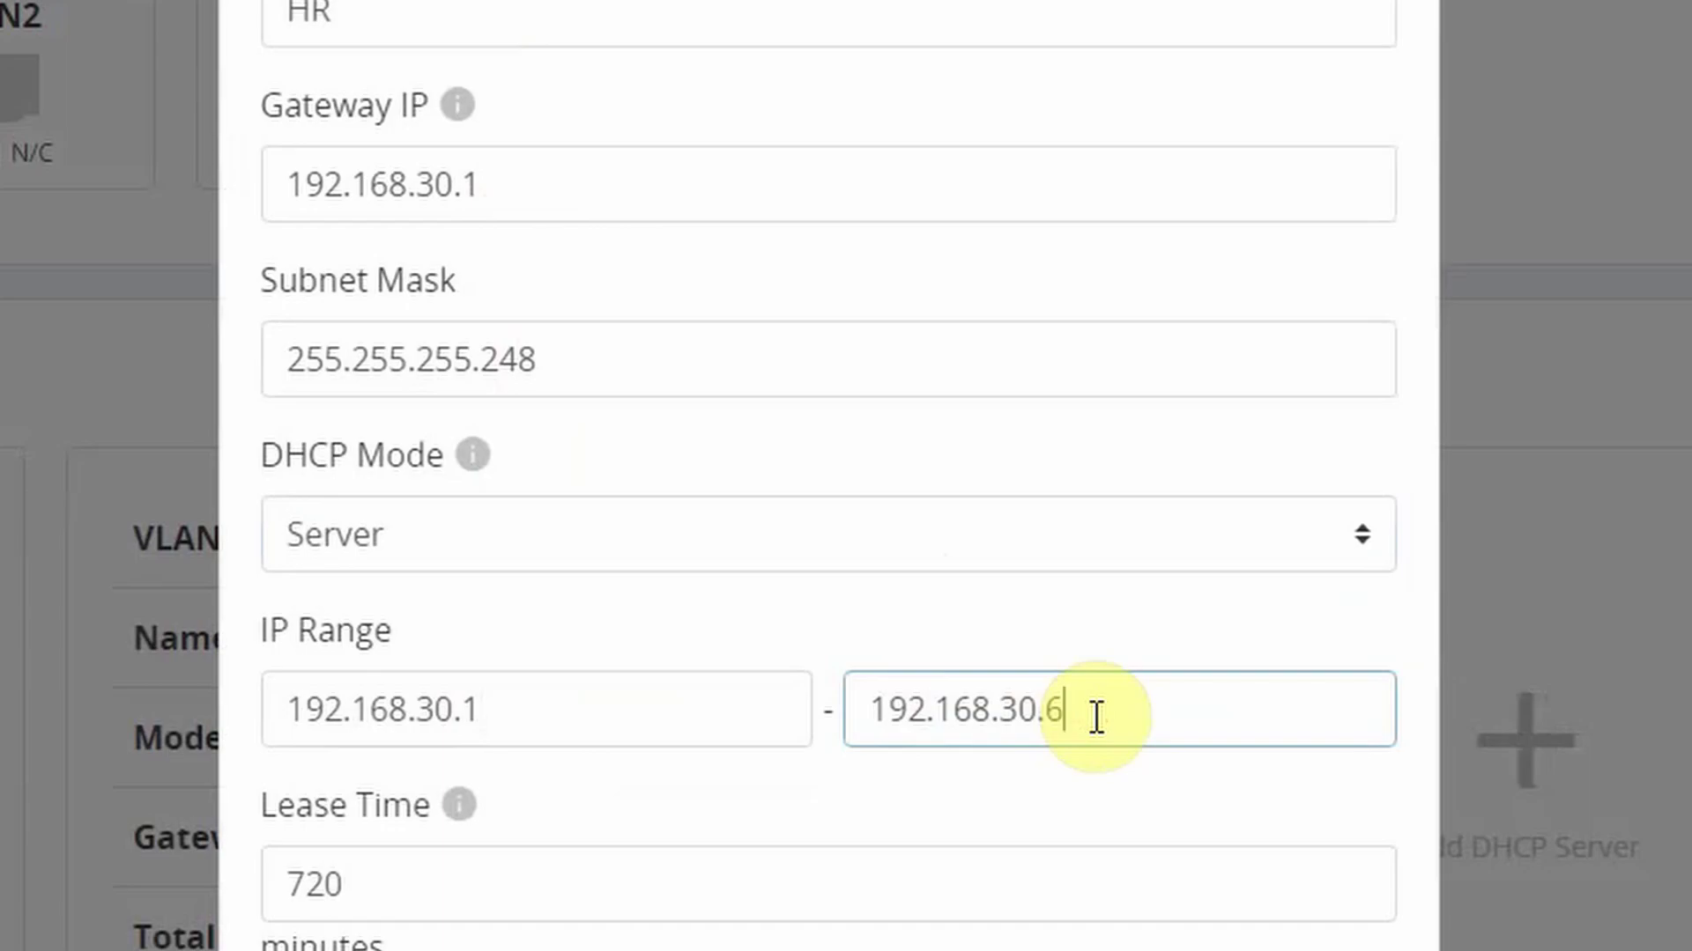
pyautogui.click(686, 710)
pyautogui.press('BackSpace')
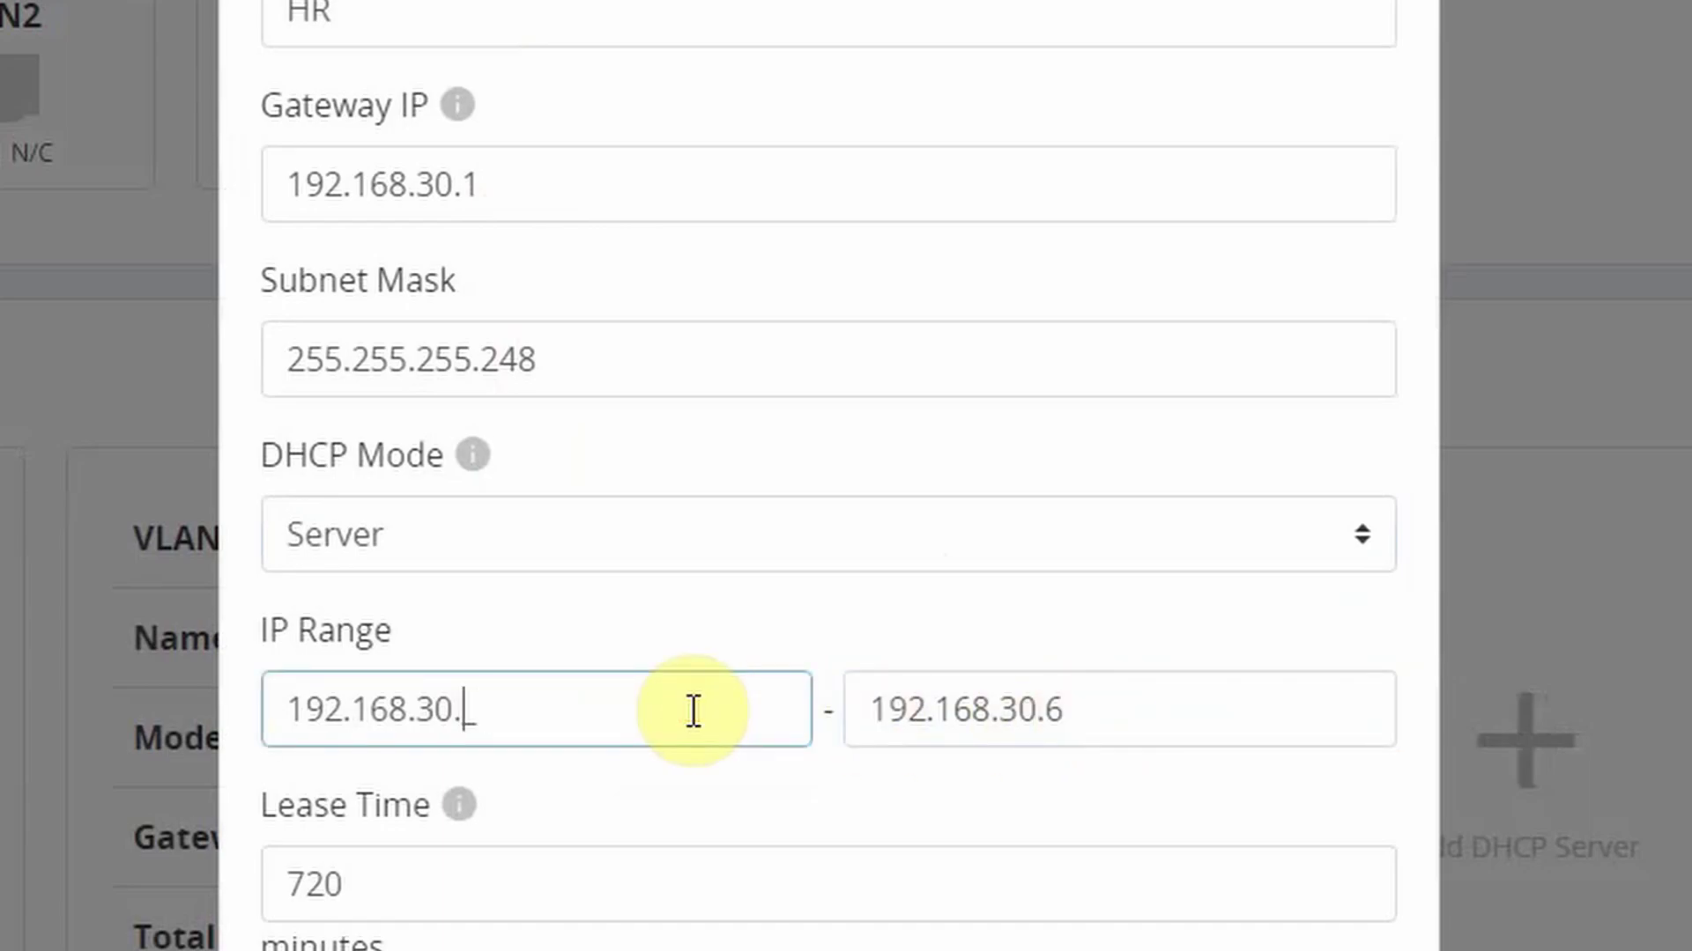
pyautogui.write('2')
pyautogui.scroll(-5, 1031, 907)
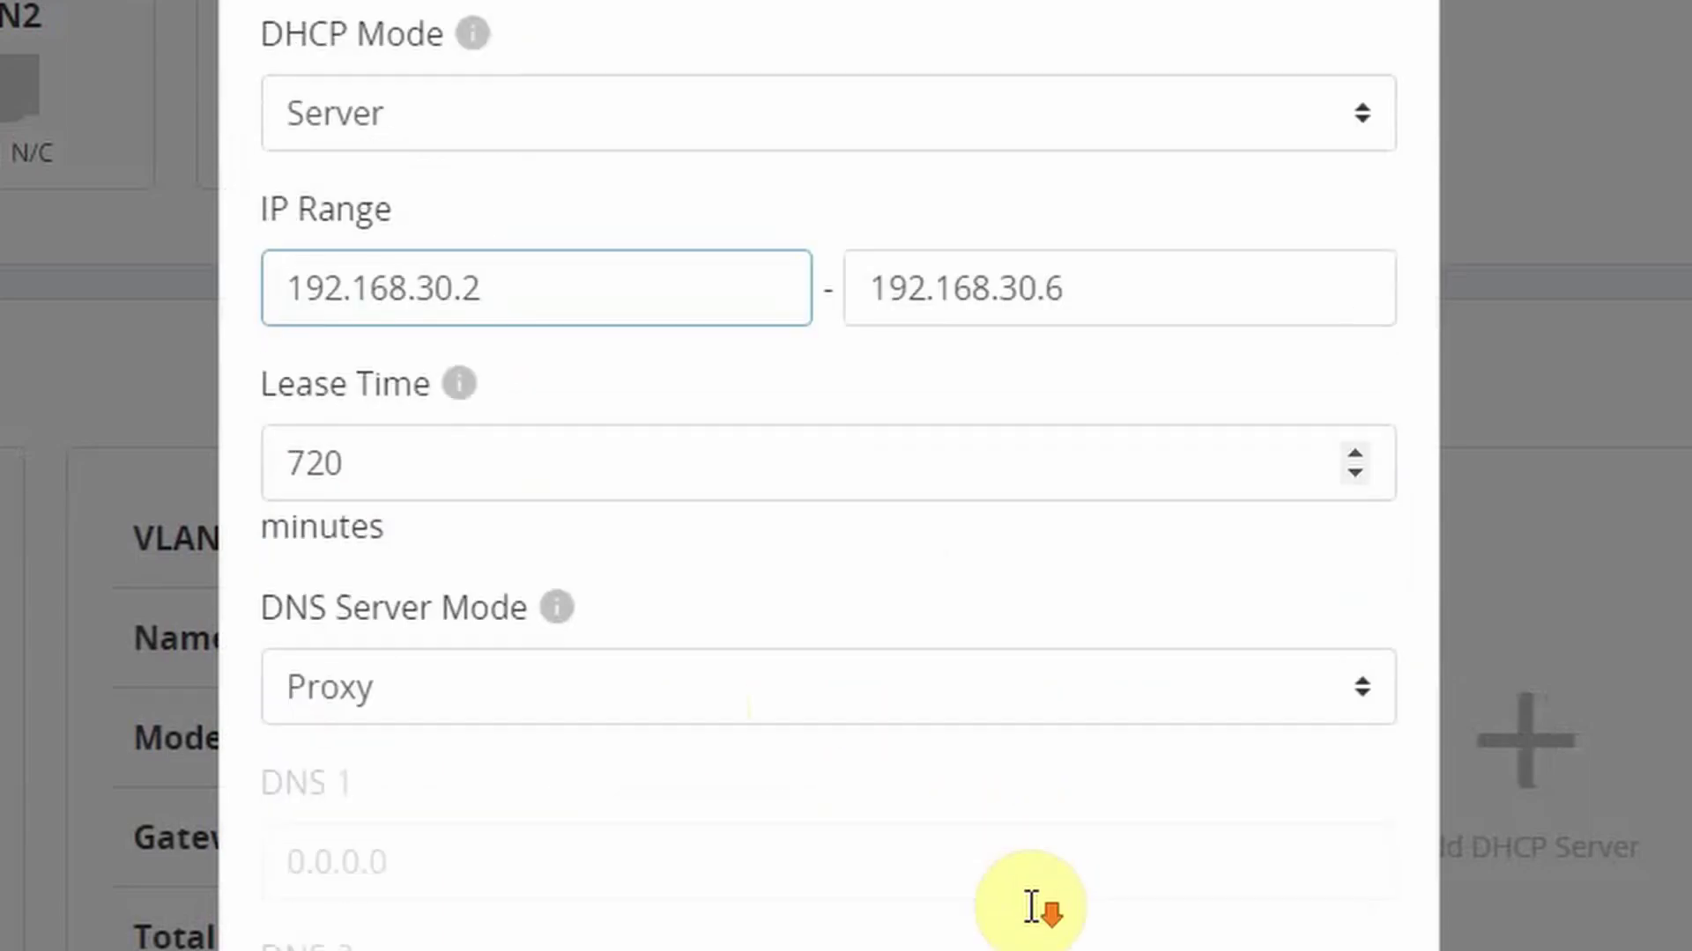
pyautogui.click(945, 805)
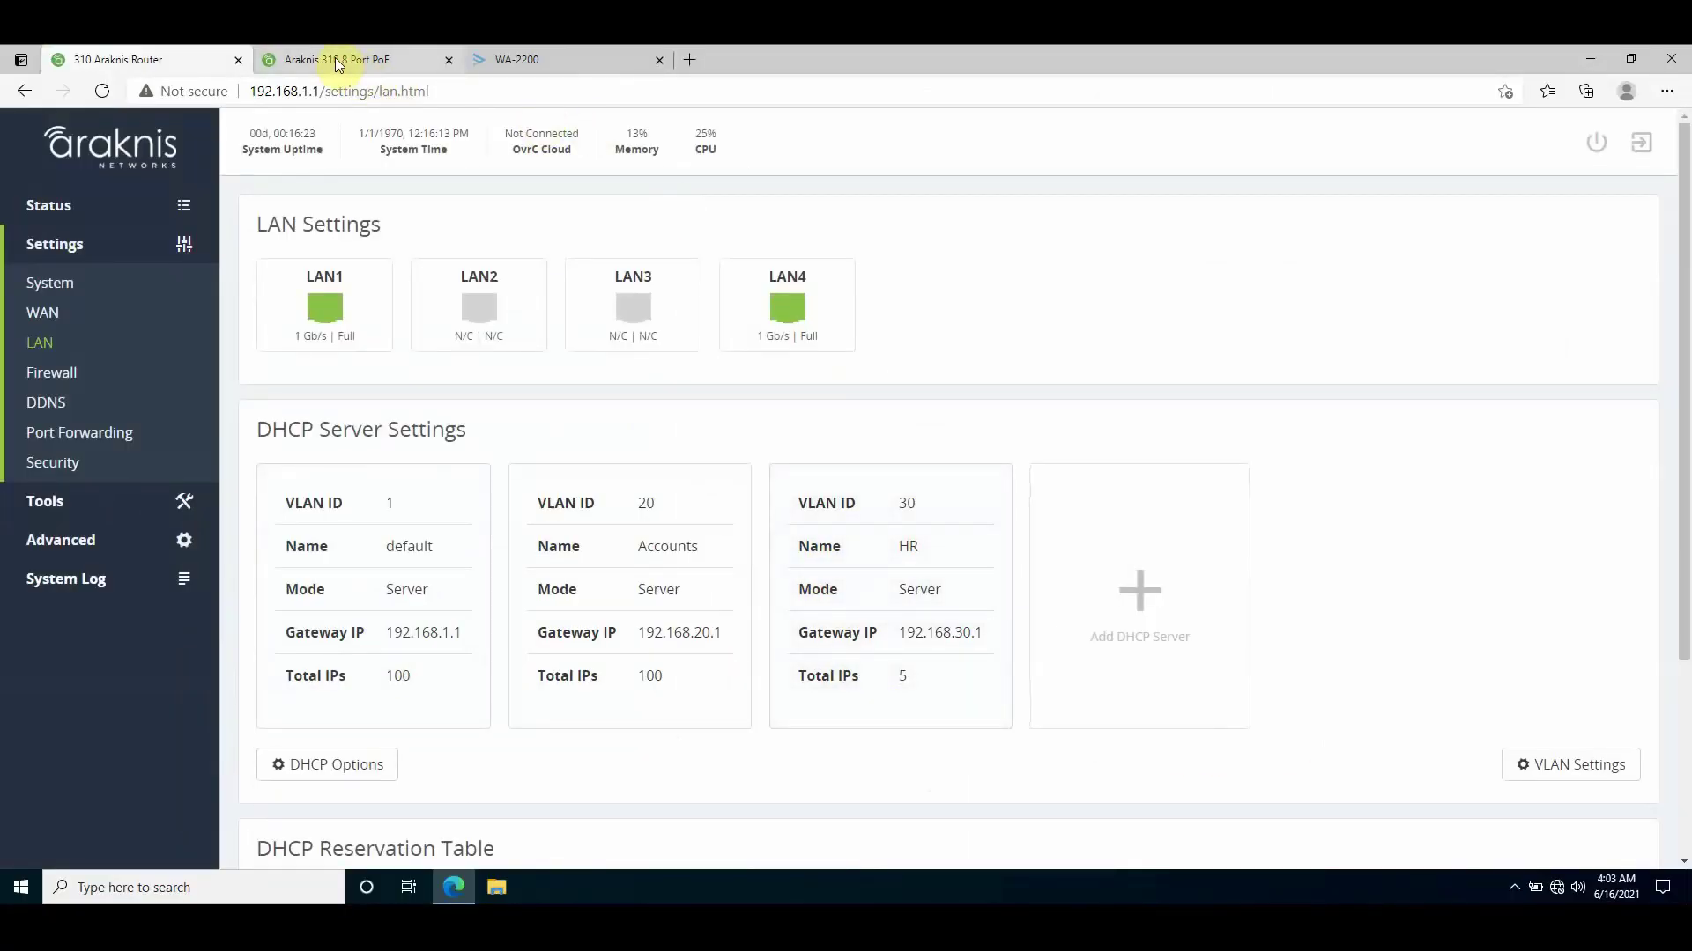
pyautogui.click(335, 59)
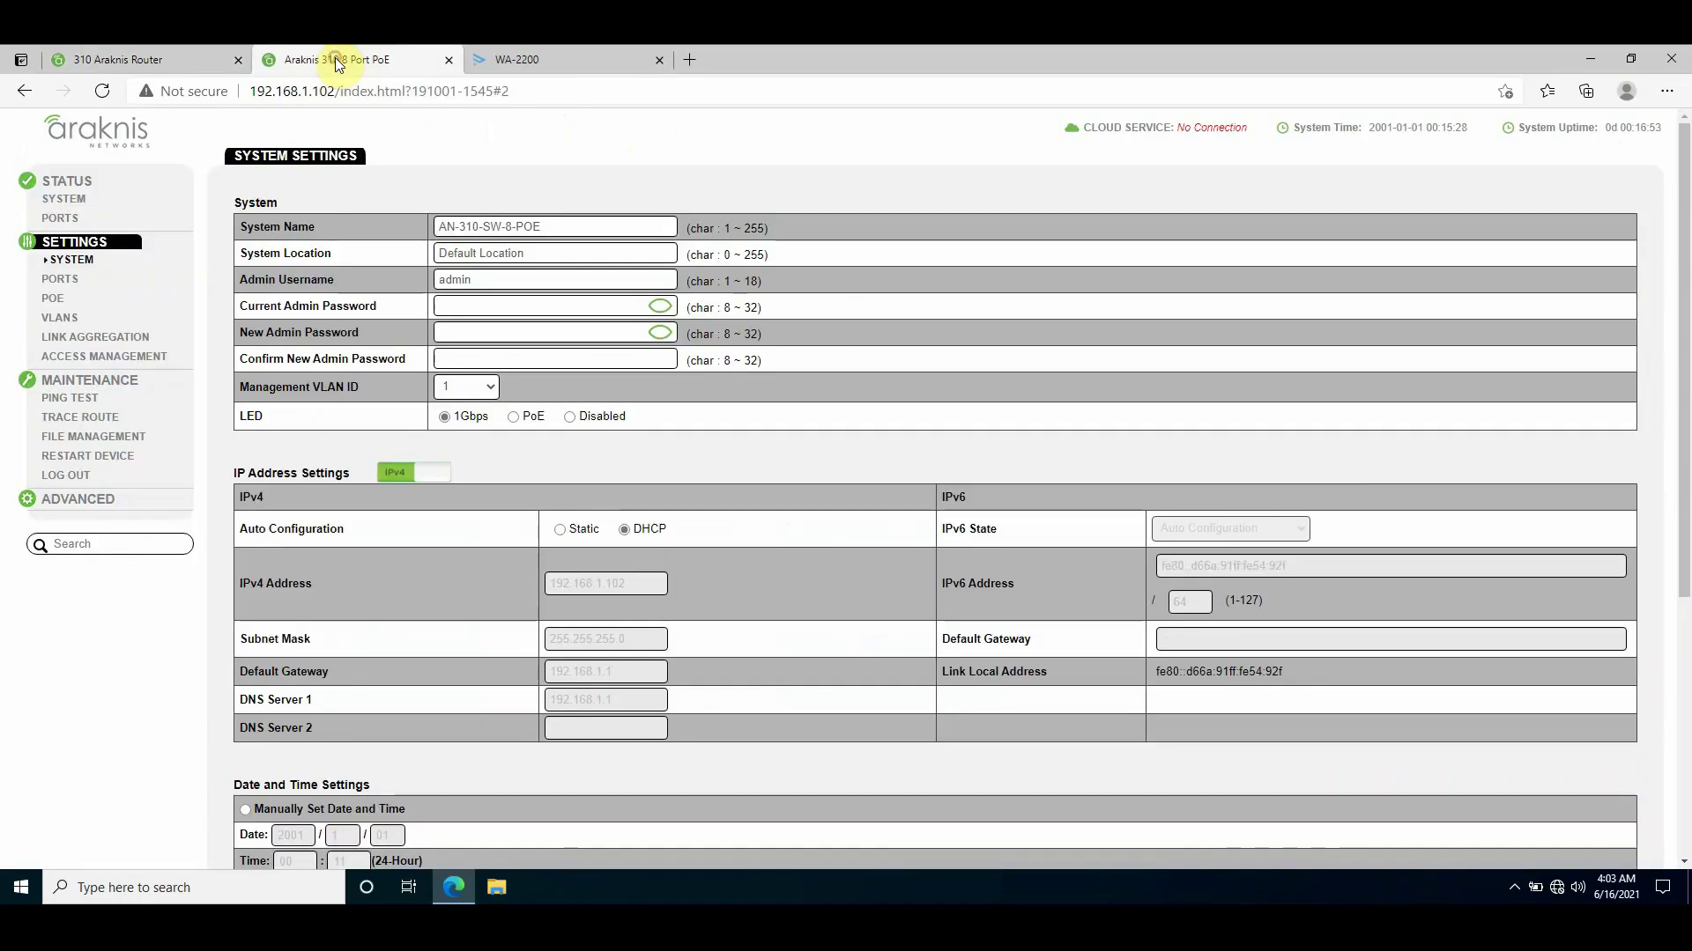
# Add VLAN 20 Accounts and VLAN 30 HR to the switch's VLAN table and save them.
pyautogui.click(50, 319)
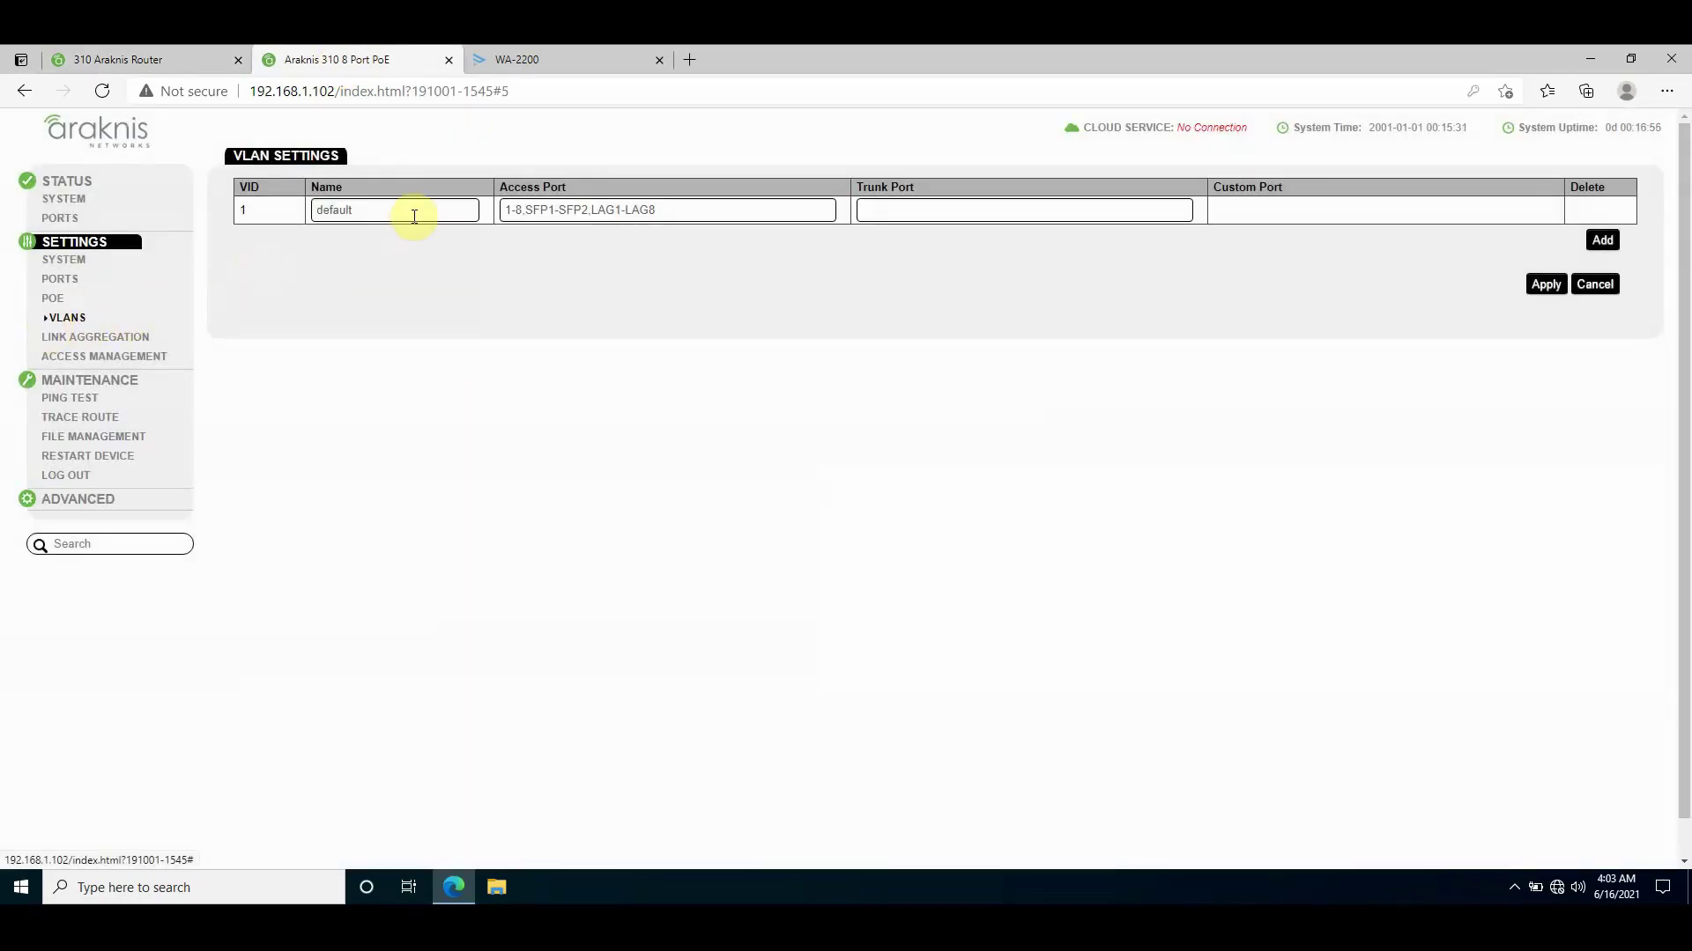
pyautogui.click(1602, 240)
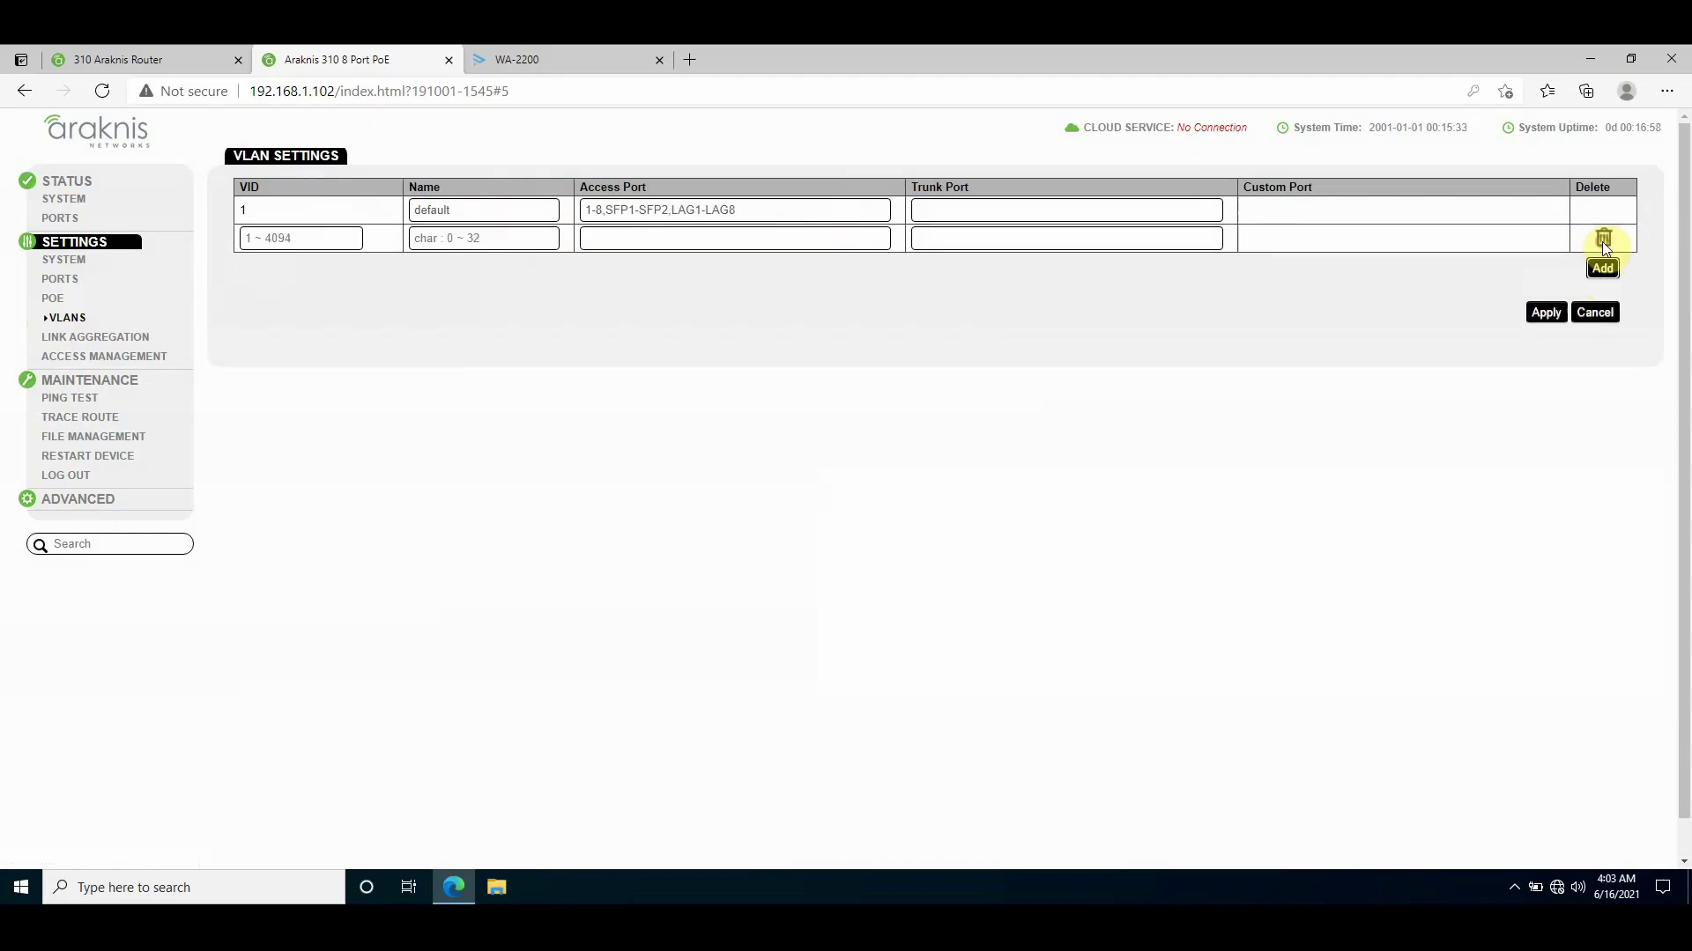
pyautogui.click(280, 231)
pyautogui.write('2')
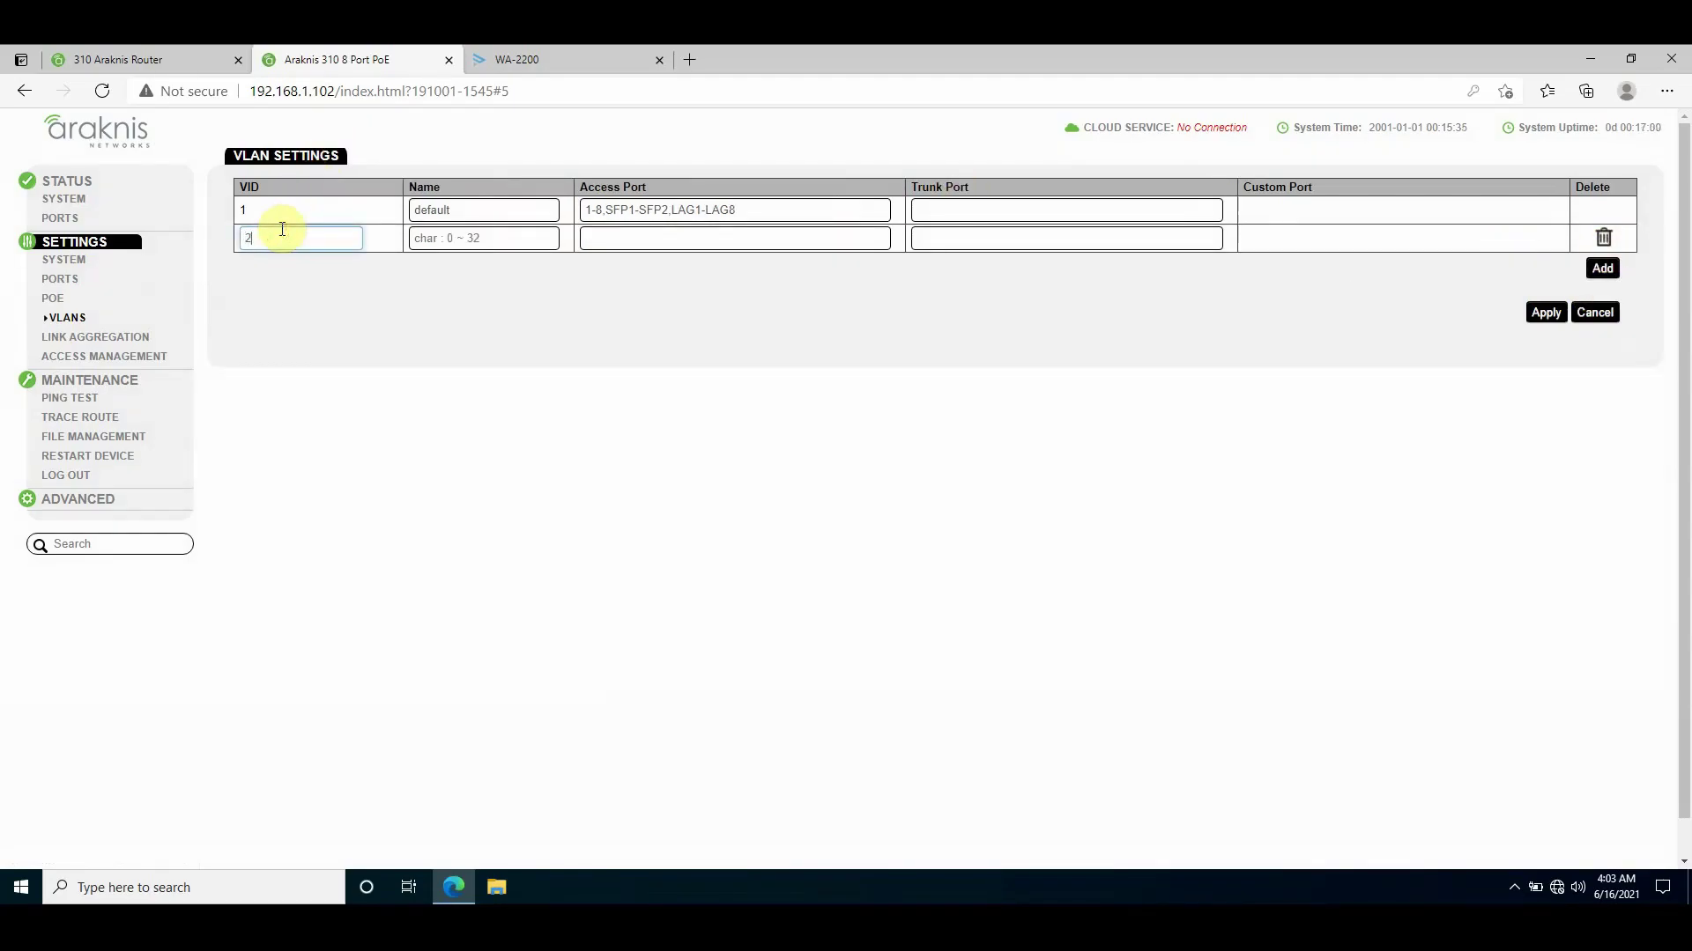
pyautogui.write('0')
pyautogui.press('Tab')
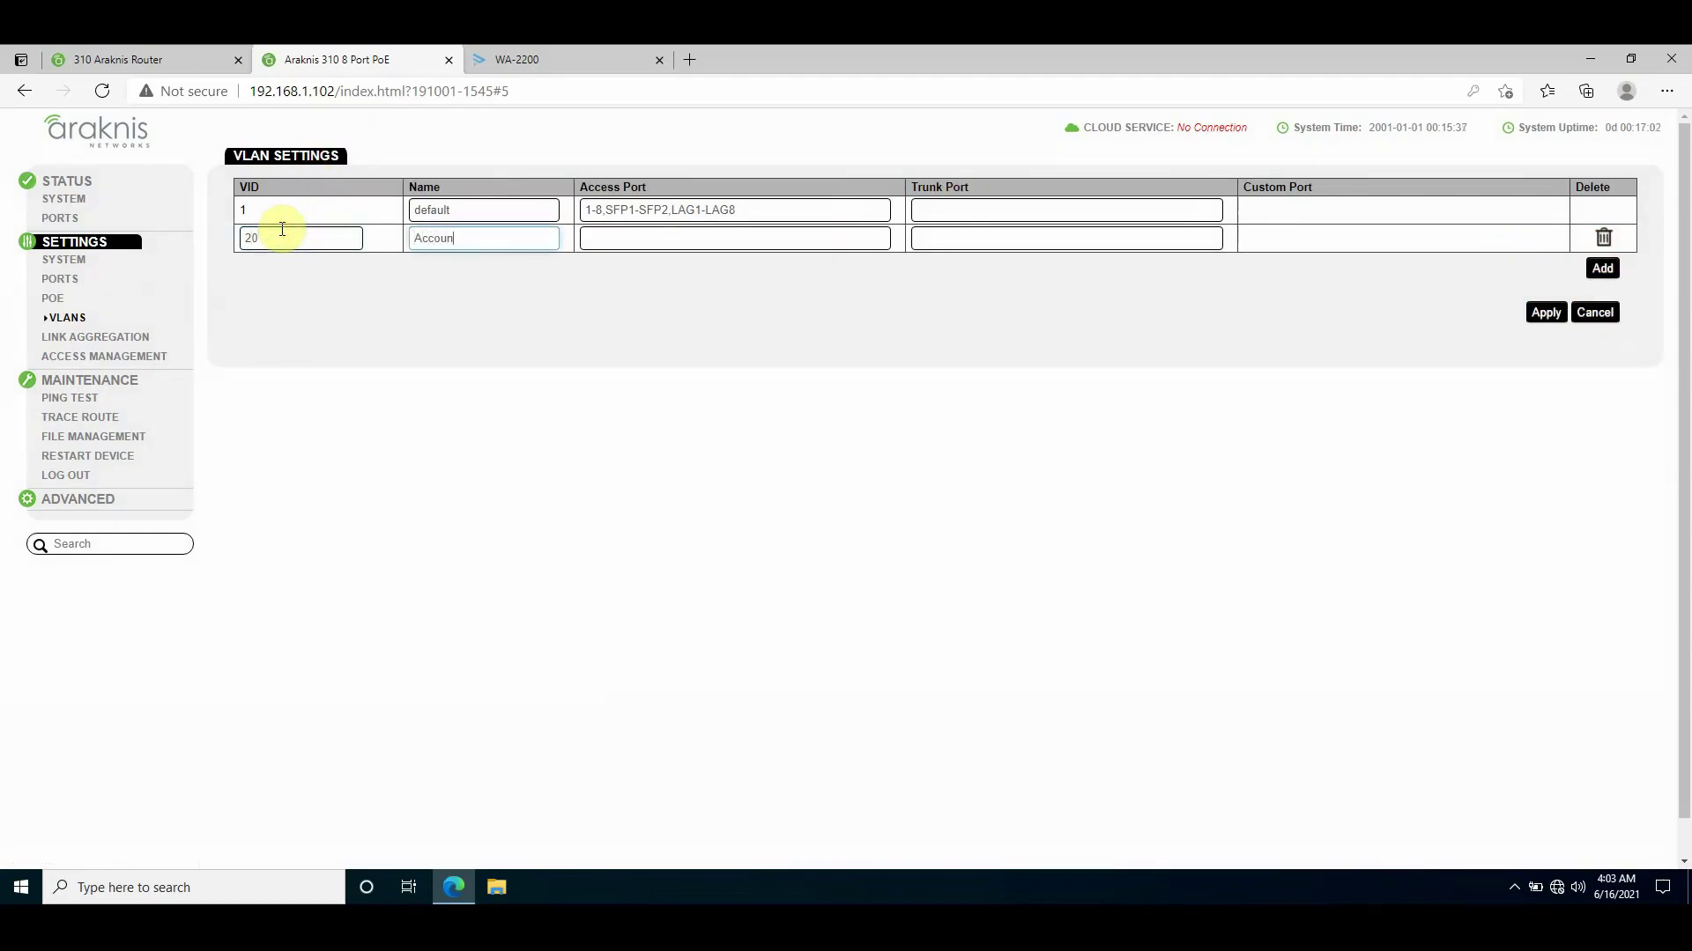
pyautogui.click(1603, 268)
pyautogui.click(313, 270)
pyautogui.write('30')
pyautogui.press('Tab')
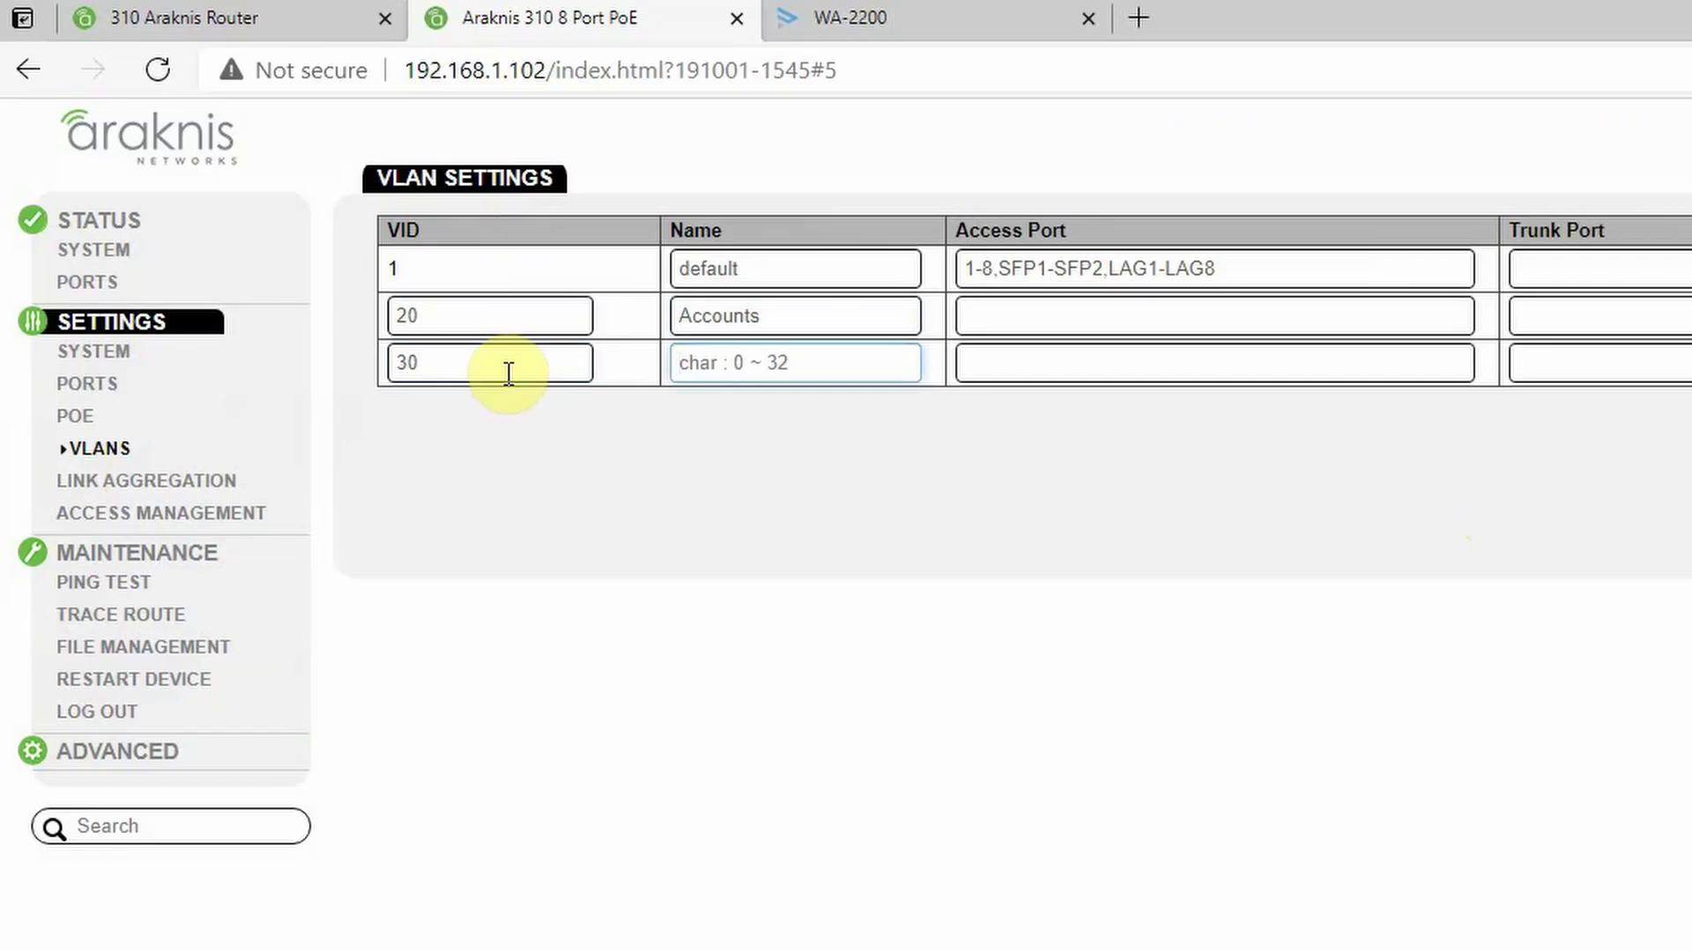
pyautogui.write('HR')
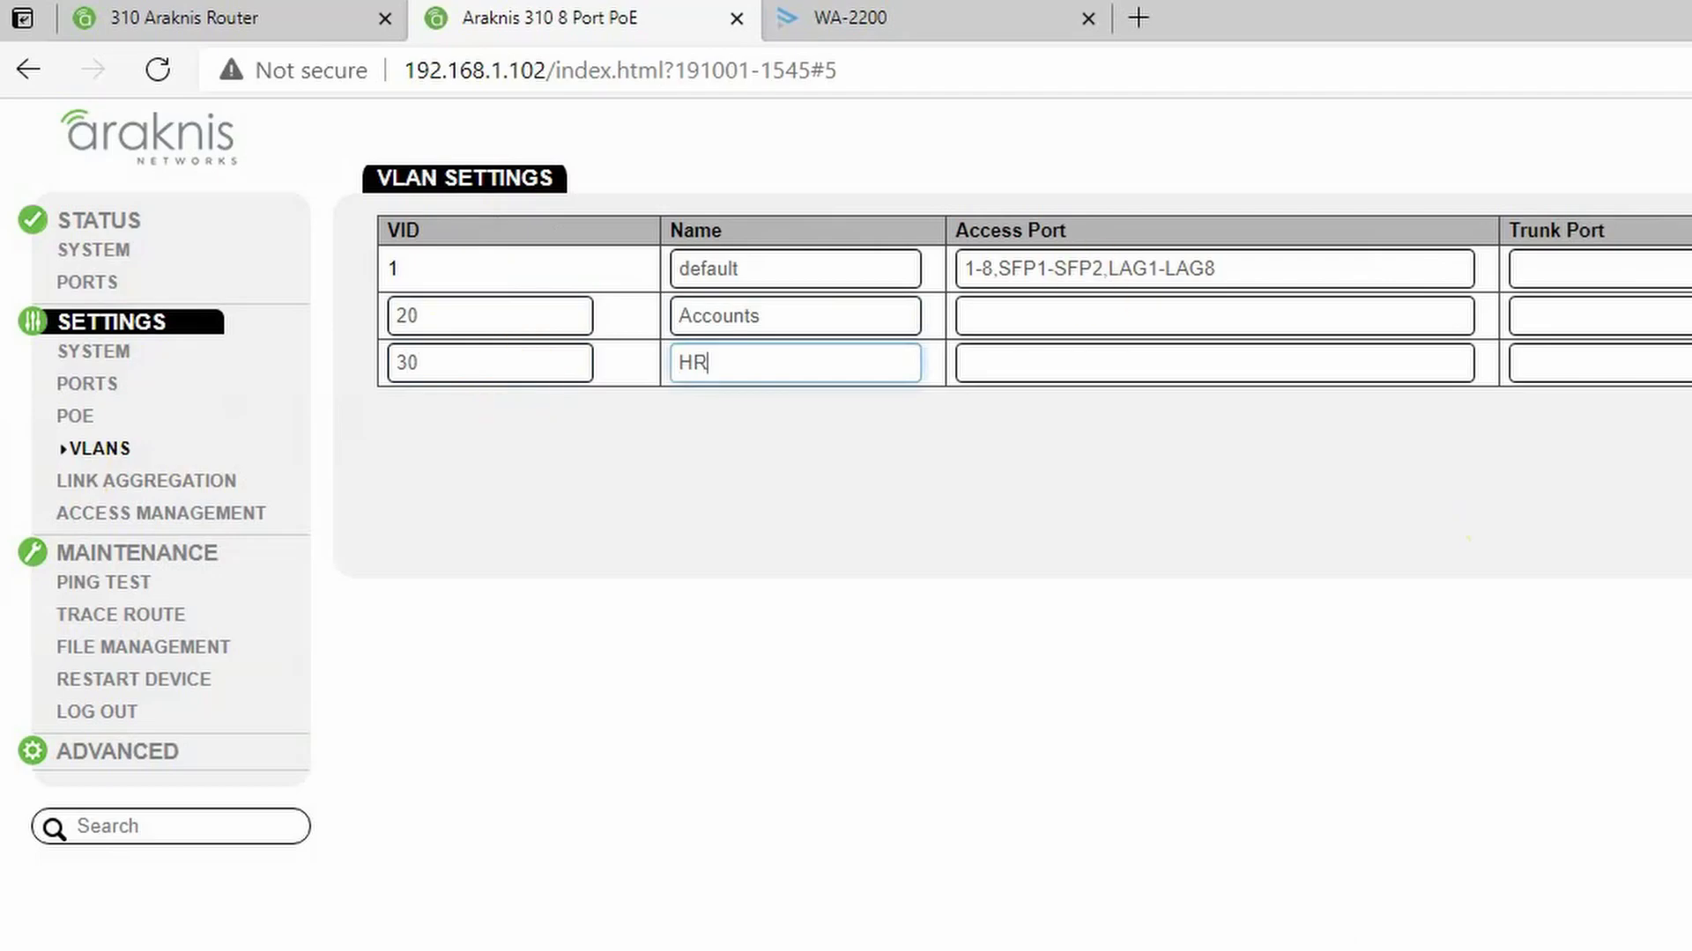
pyautogui.press('Return')
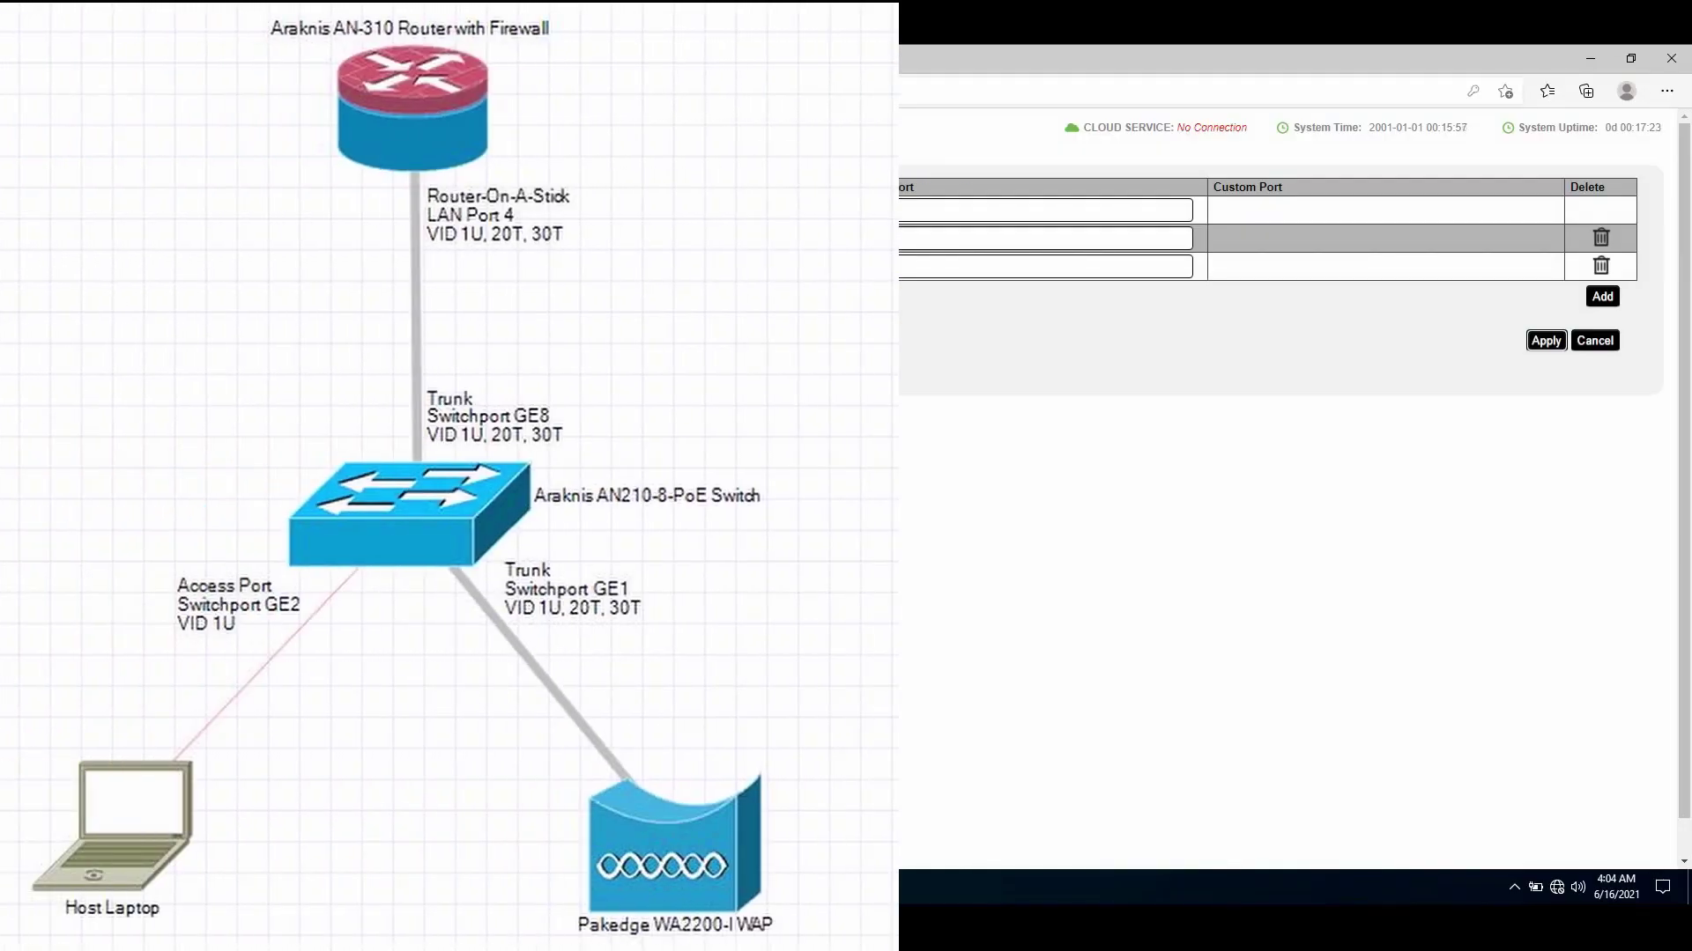
# Make port 8 the trunk port for the default VLAN, VLAN 20 and VLAN 30.
pyautogui.click(1022, 210)
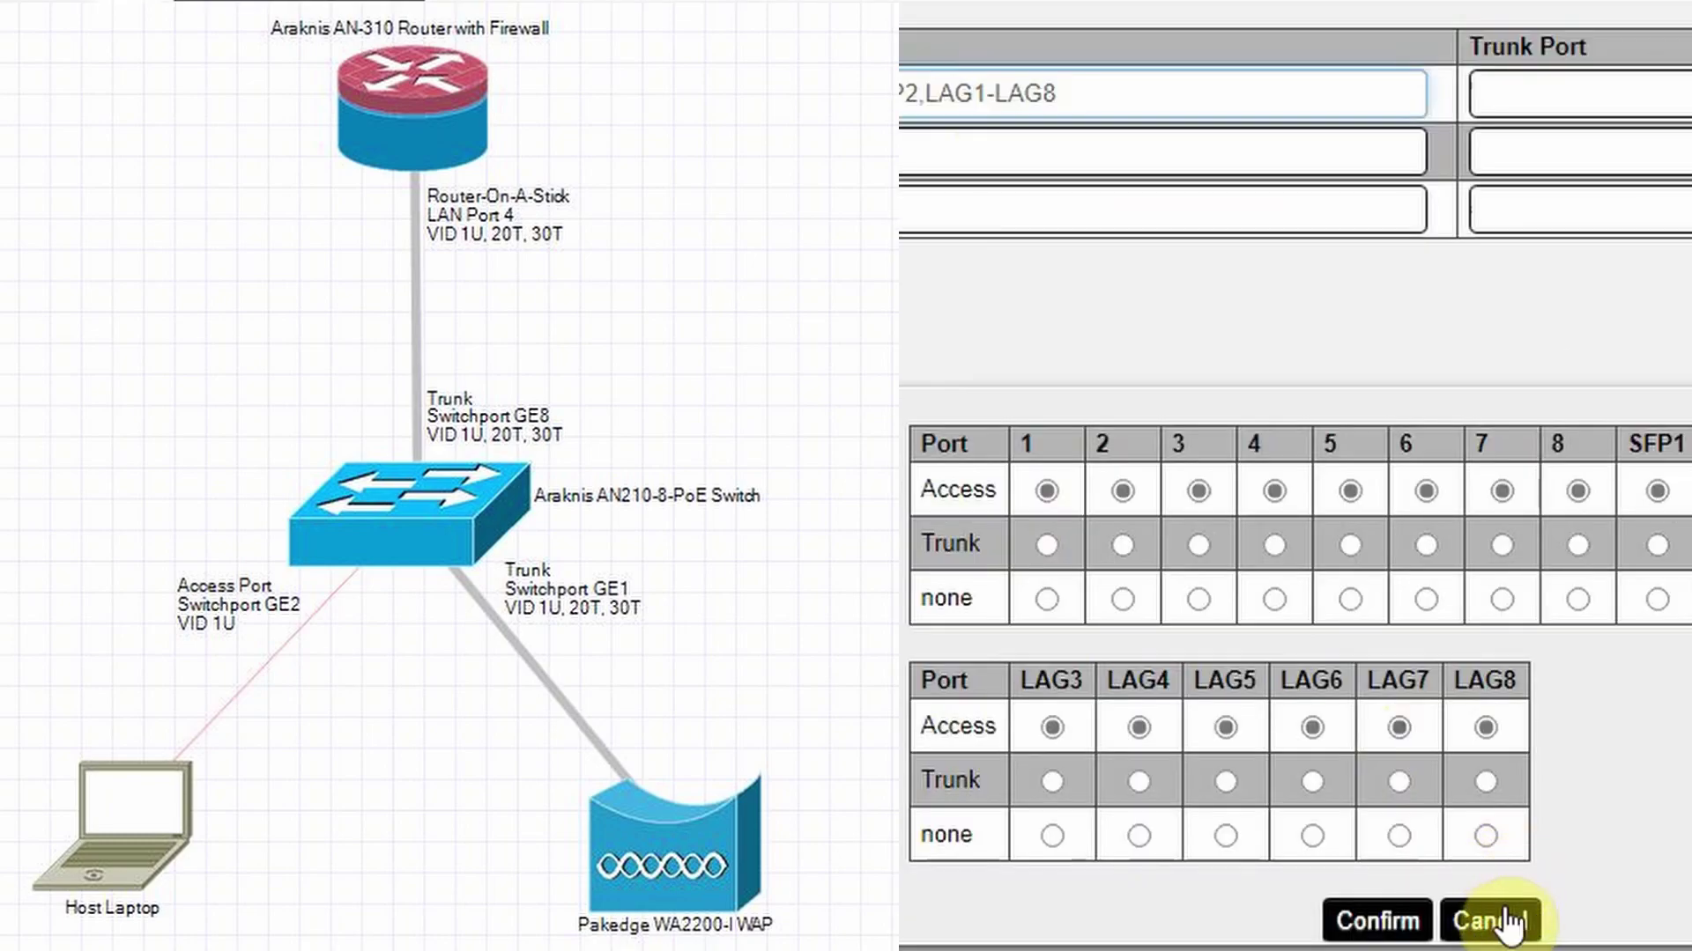
pyautogui.click(1508, 921)
pyautogui.click(1550, 95)
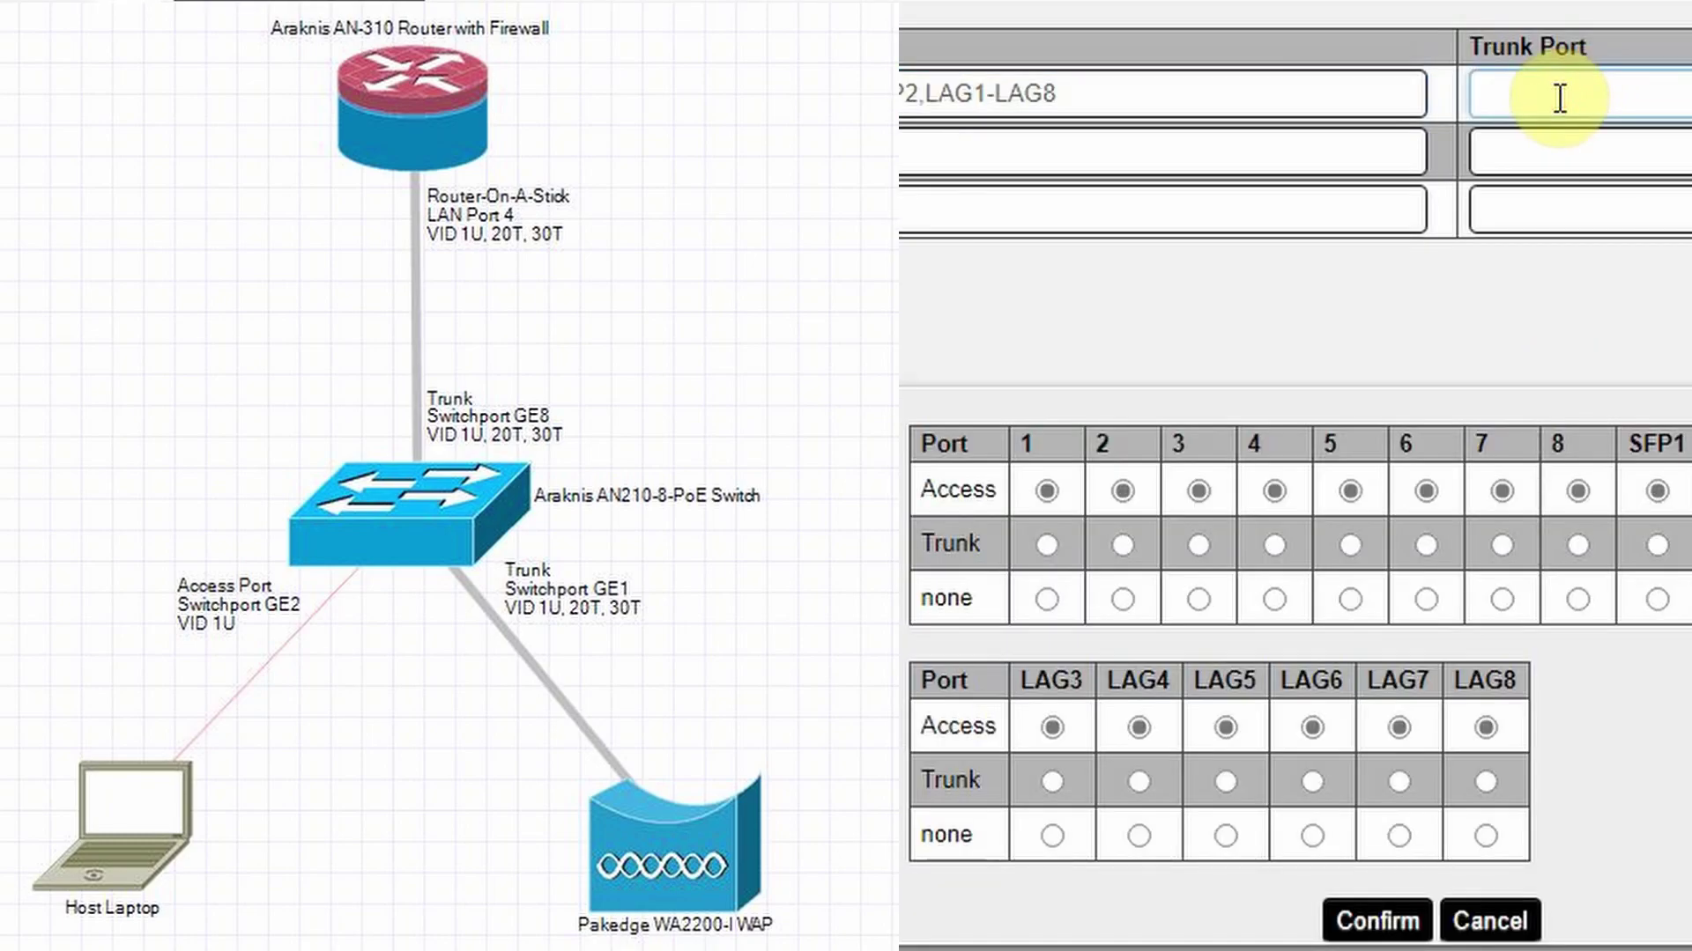
pyautogui.click(1577, 544)
pyautogui.click(1377, 920)
pyautogui.click(1584, 132)
pyautogui.click(1468, 543)
pyautogui.click(1381, 919)
pyautogui.click(1636, 187)
pyautogui.click(1577, 544)
pyautogui.click(1381, 919)
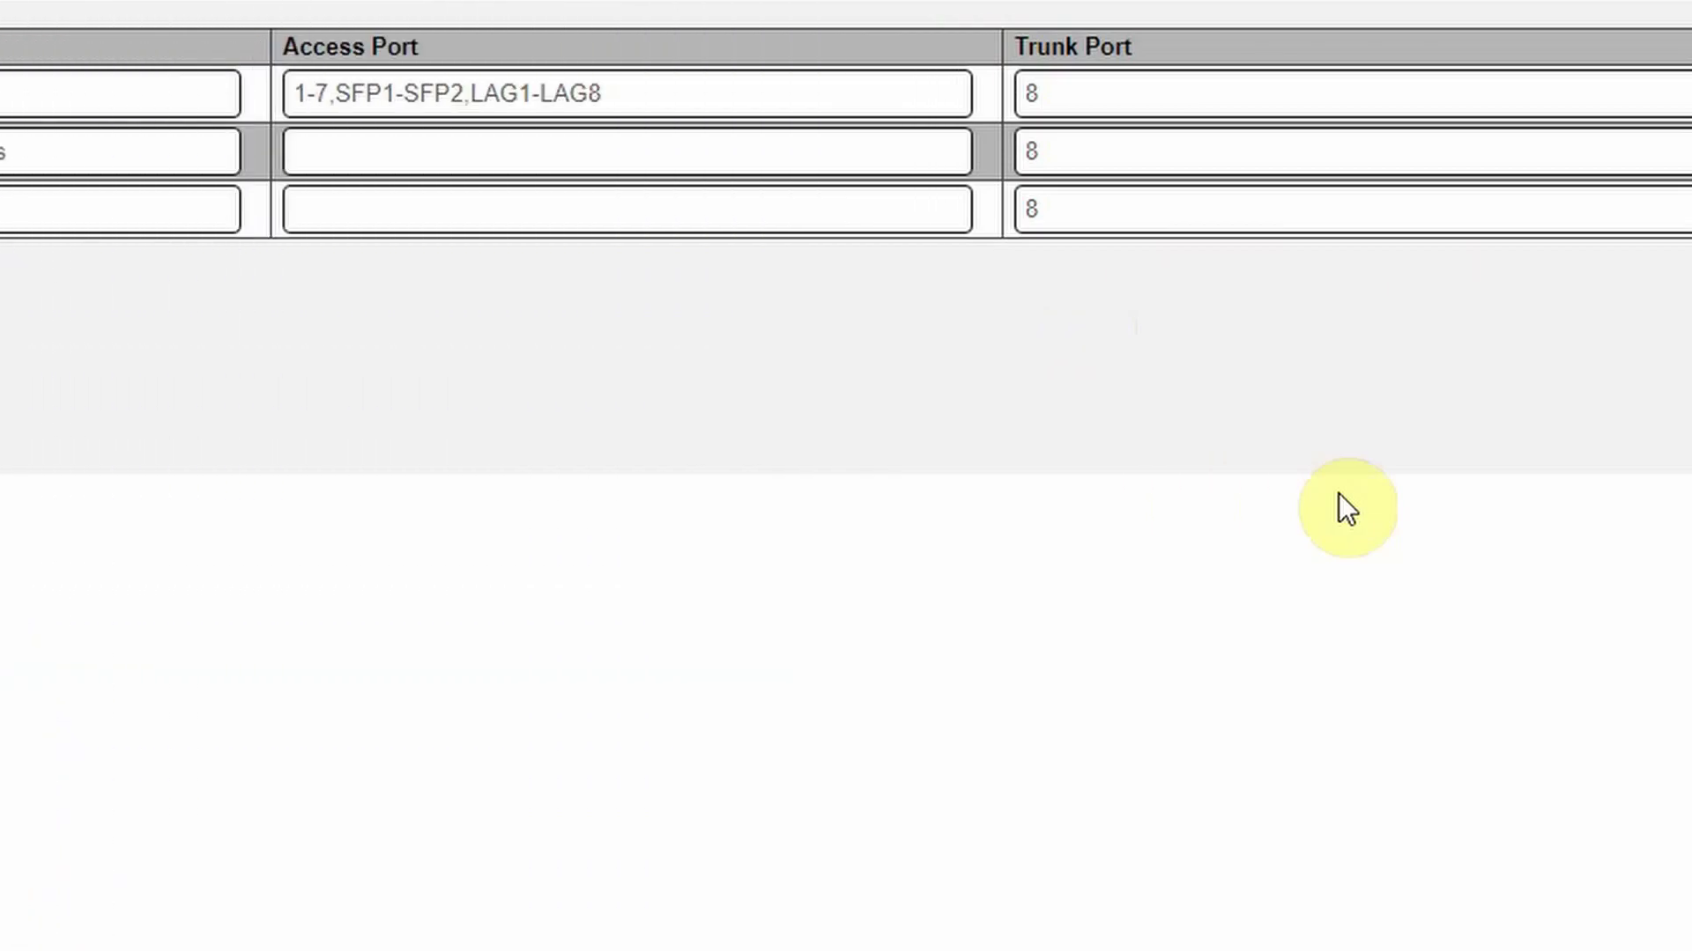
# Add port 1 as a trunk on VLANs 1, 20 and 30 and apply the port changes.
pyautogui.click(1080, 112)
pyautogui.click(592, 547)
pyautogui.click(917, 914)
pyautogui.click(1102, 159)
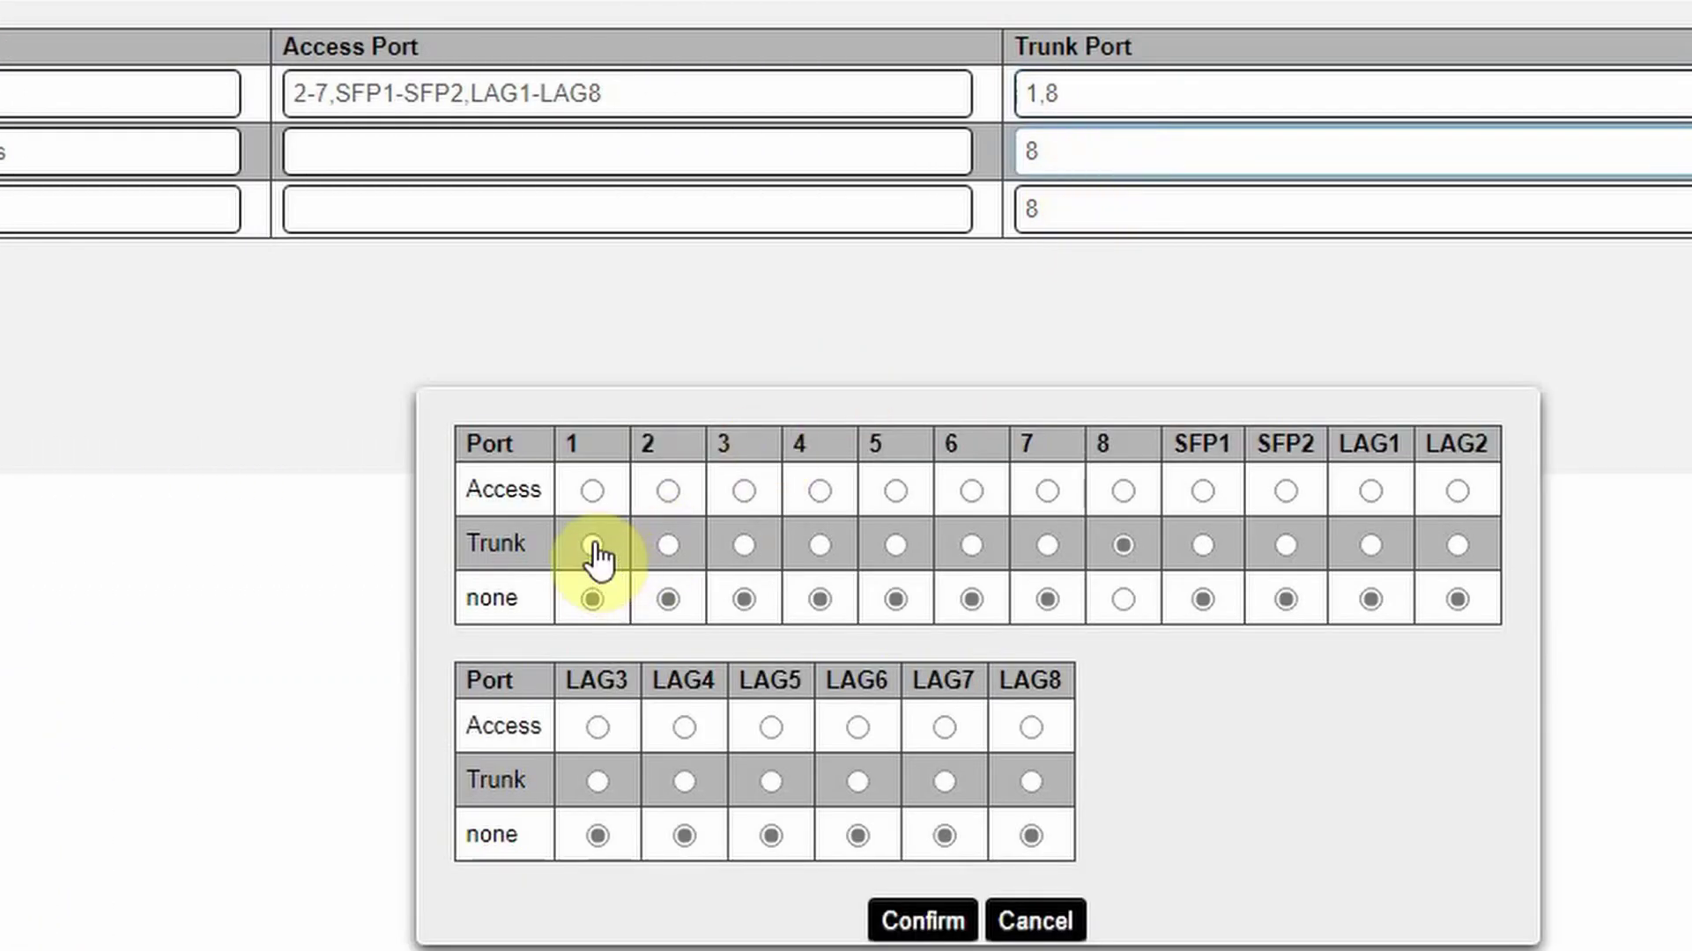
pyautogui.click(592, 546)
pyautogui.click(927, 921)
pyautogui.click(1058, 201)
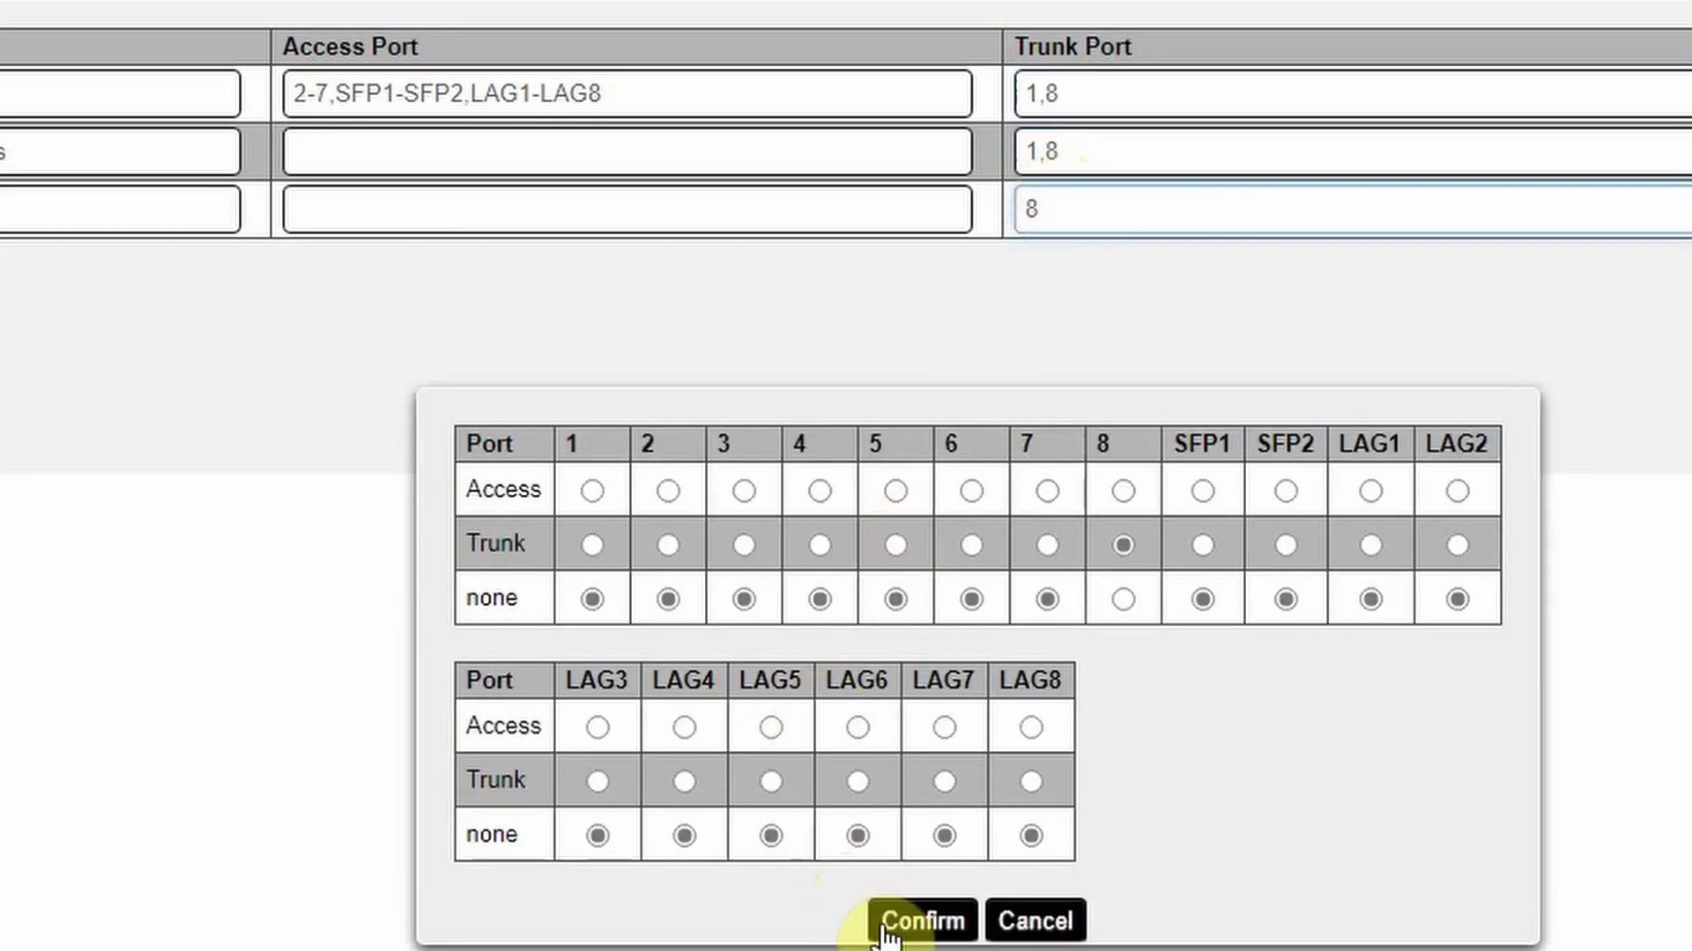
pyautogui.click(592, 546)
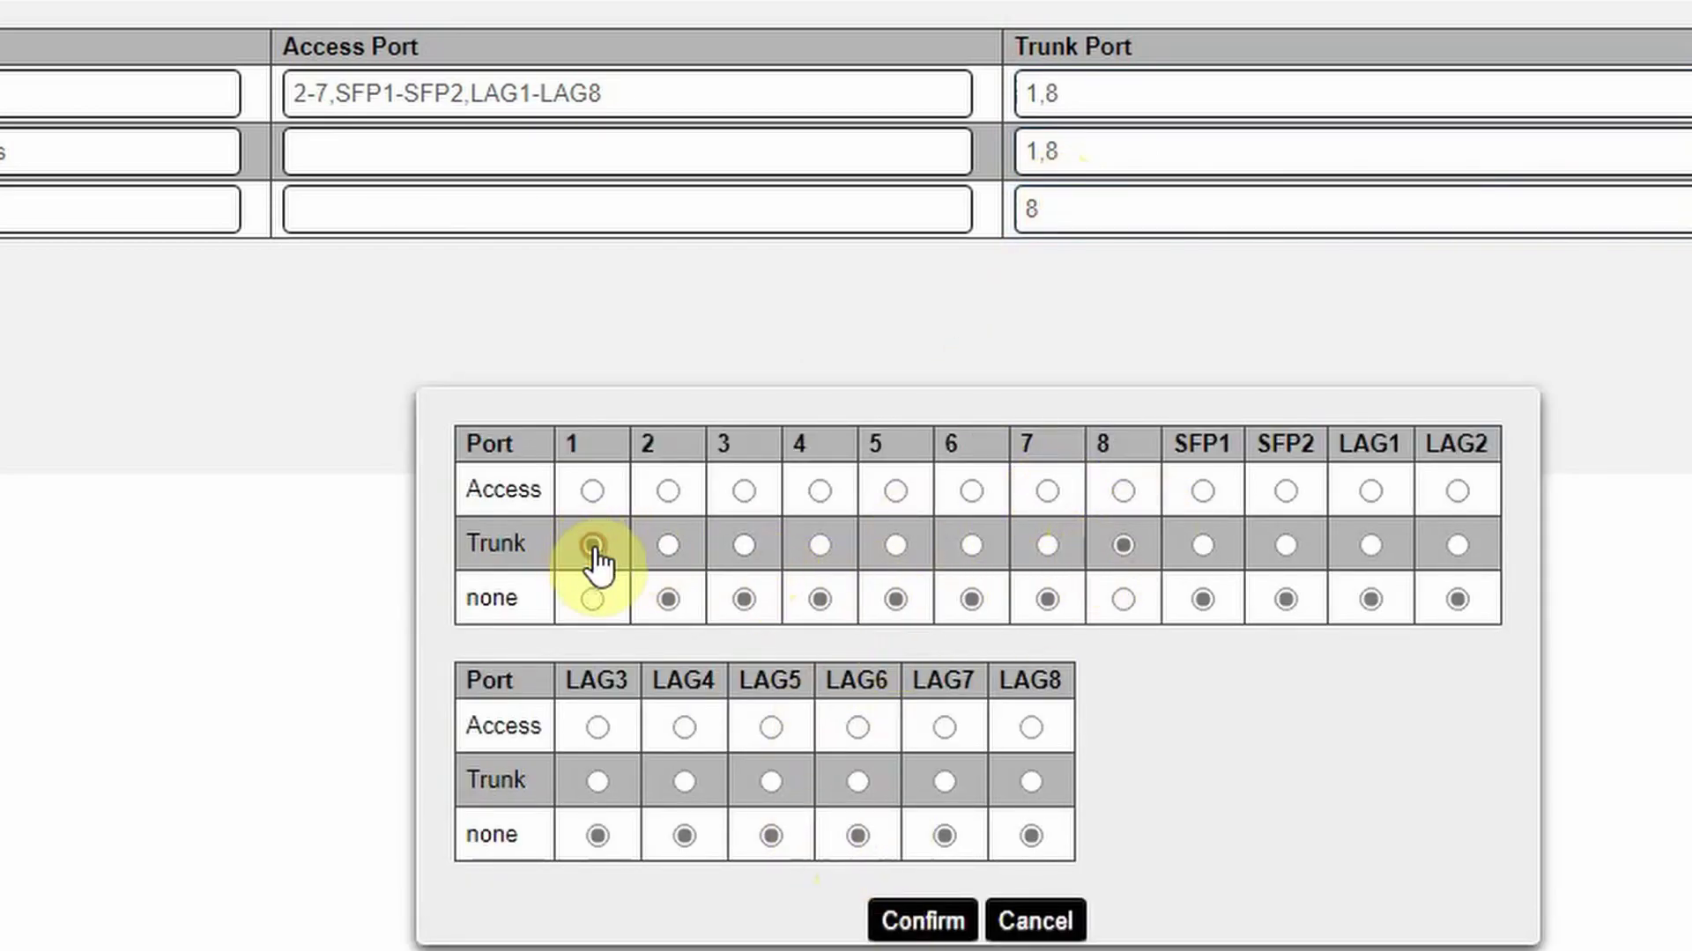
pyautogui.click(916, 921)
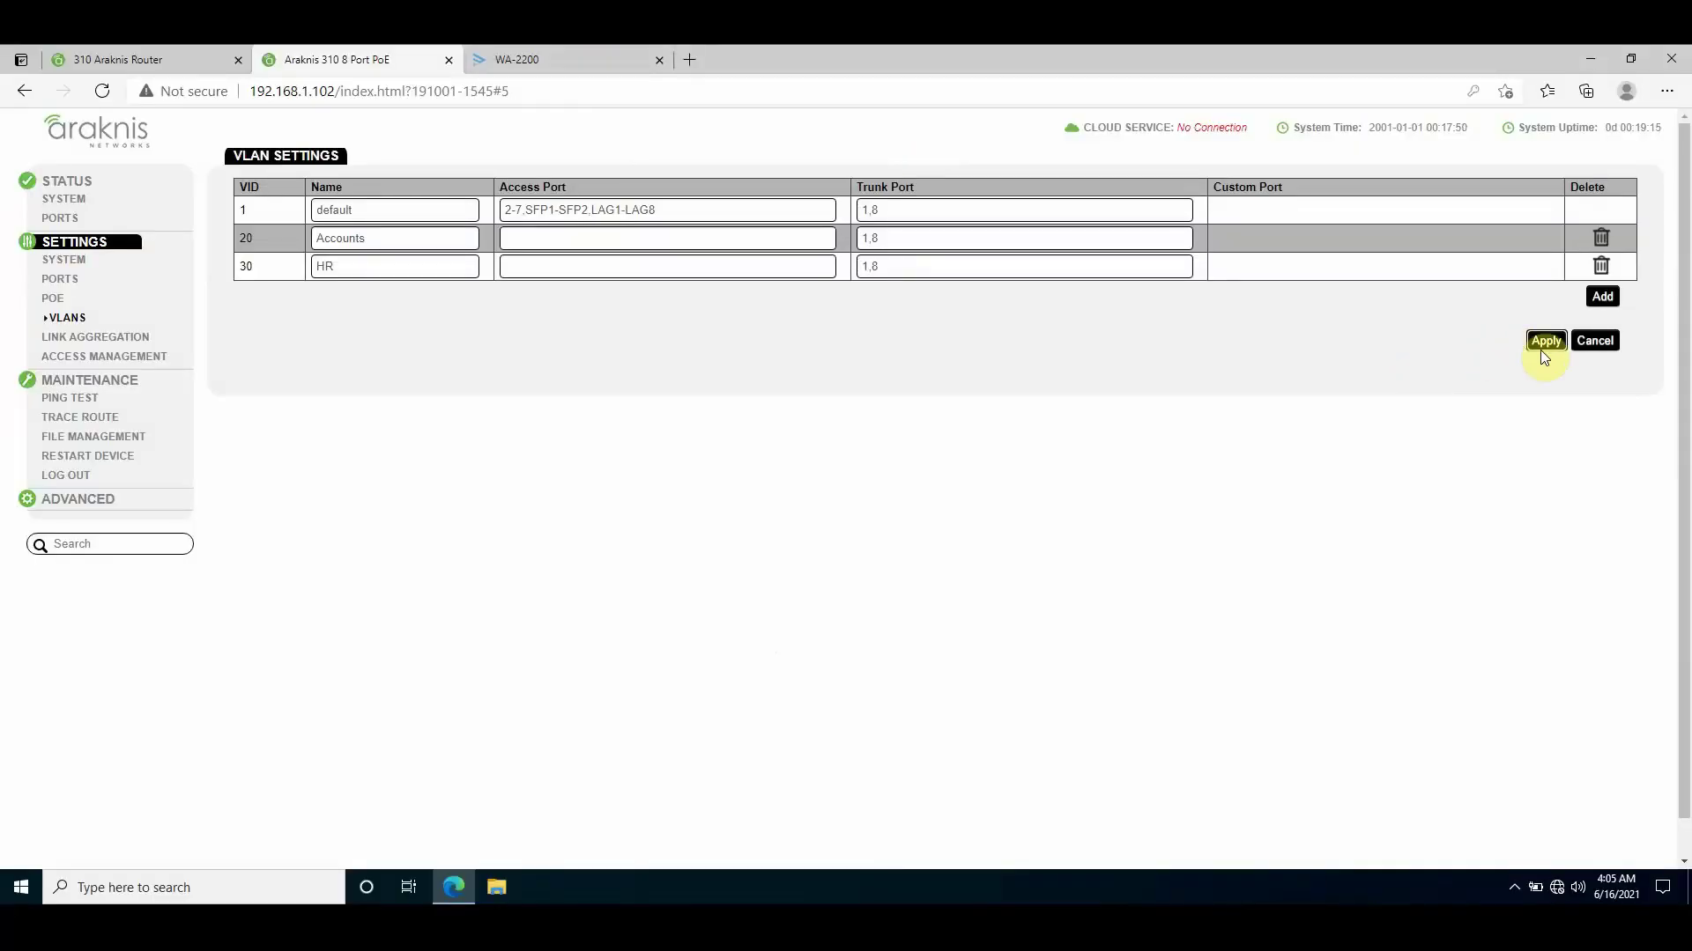
pyautogui.click(1546, 342)
# Sign in to the WA-2200 as administrator and open its configuration section.
pyautogui.click(554, 56)
pyautogui.click(764, 476)
pyautogui.write('administrator')
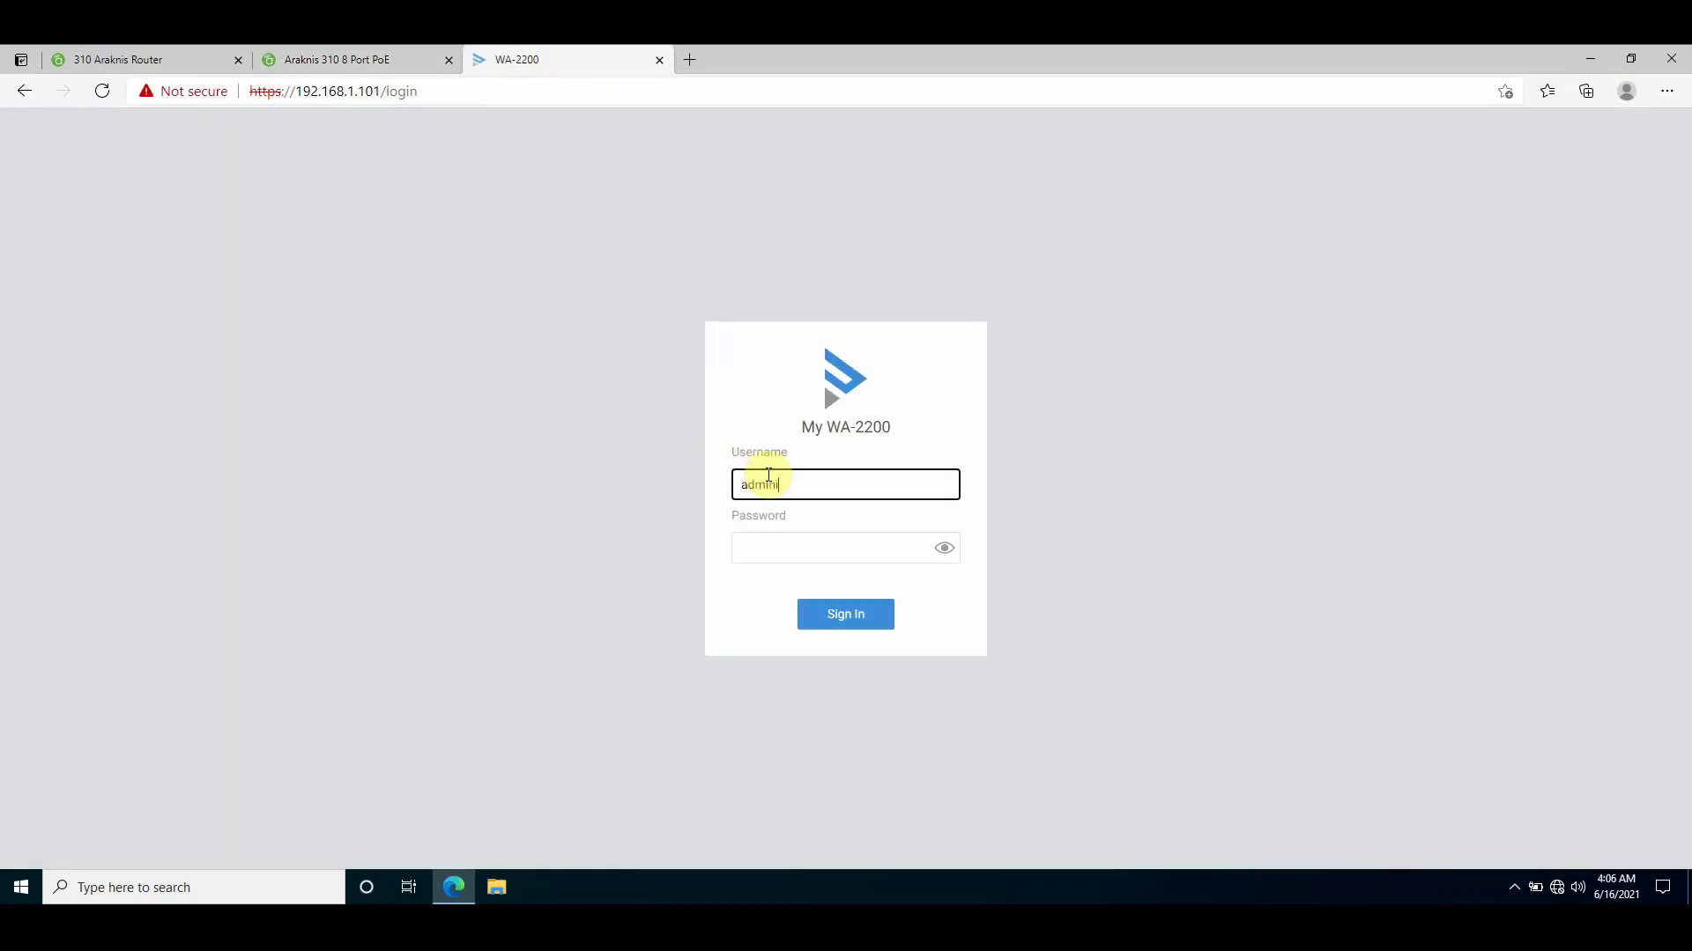
pyautogui.press('Tab')
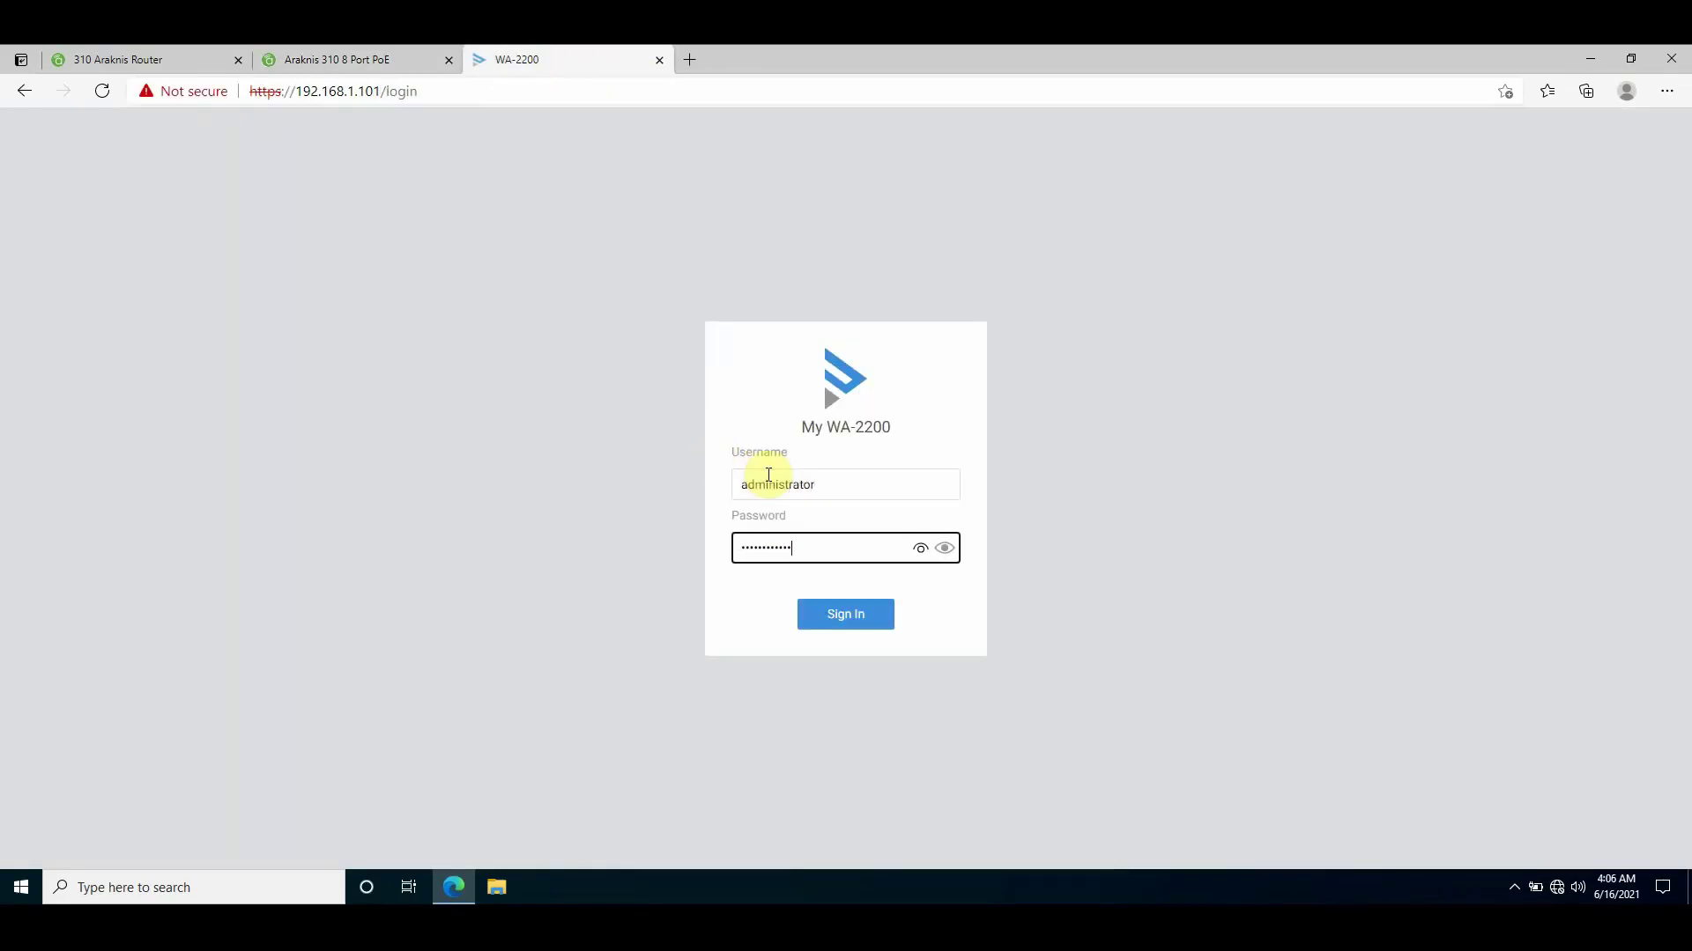
pyautogui.press('Return')
pyautogui.click(671, 265)
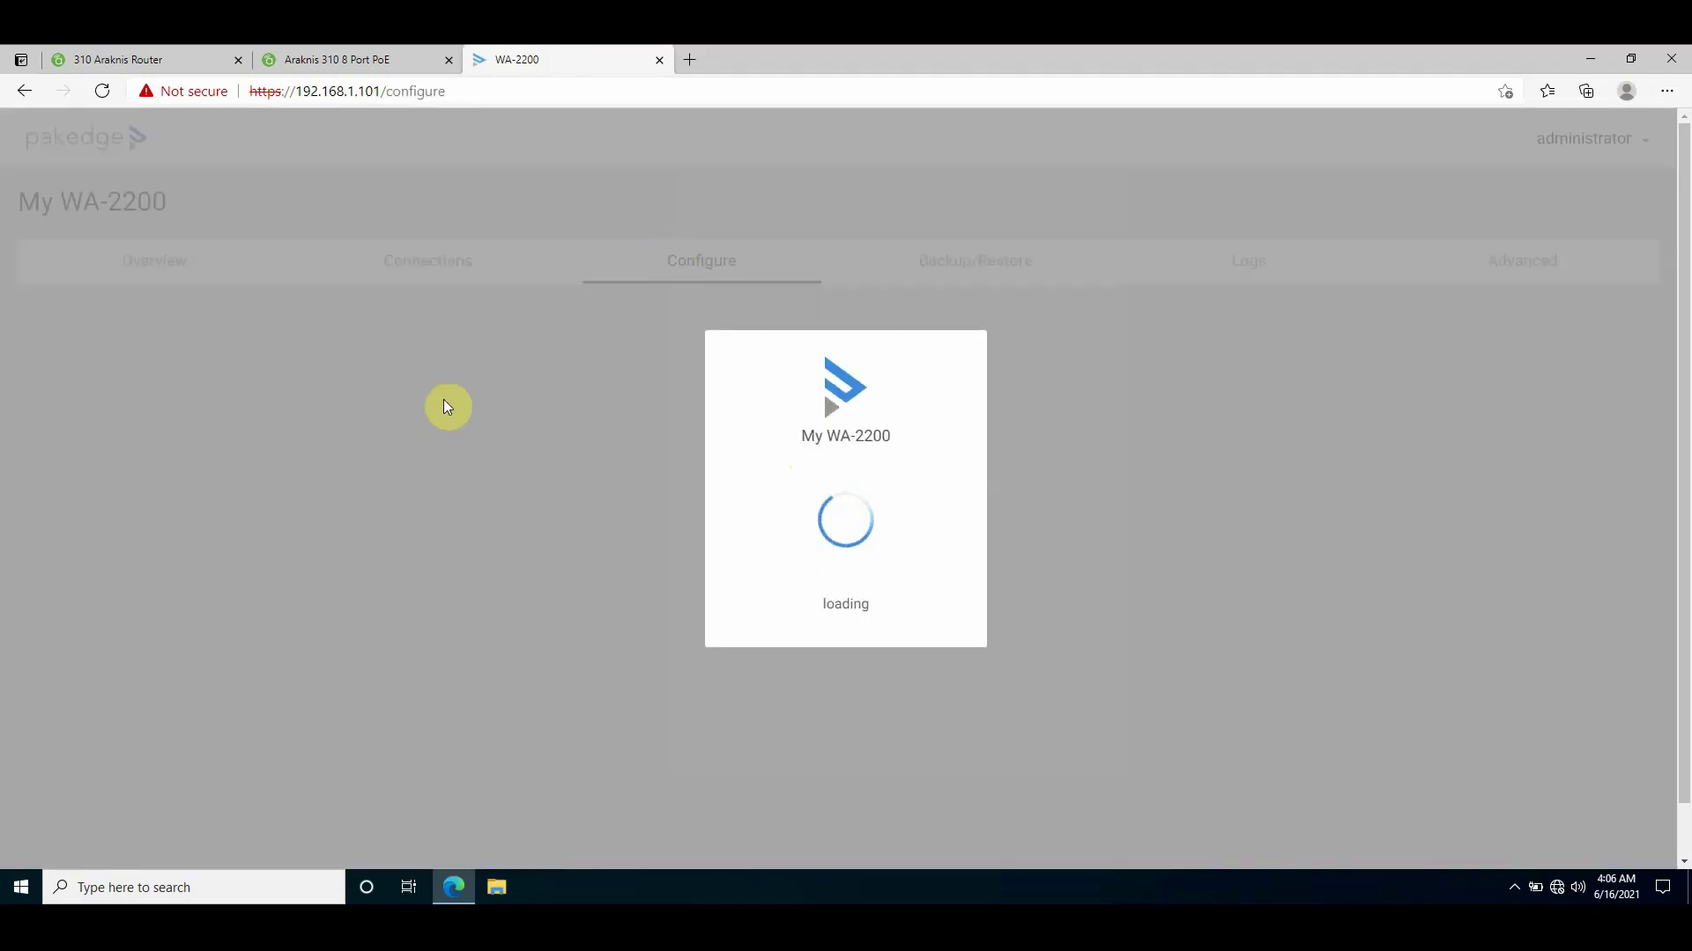
# Rename the 2.4 GHz network Pakedge_Alt to General and give it a new password.
pyautogui.scroll(-10, 446, 404)
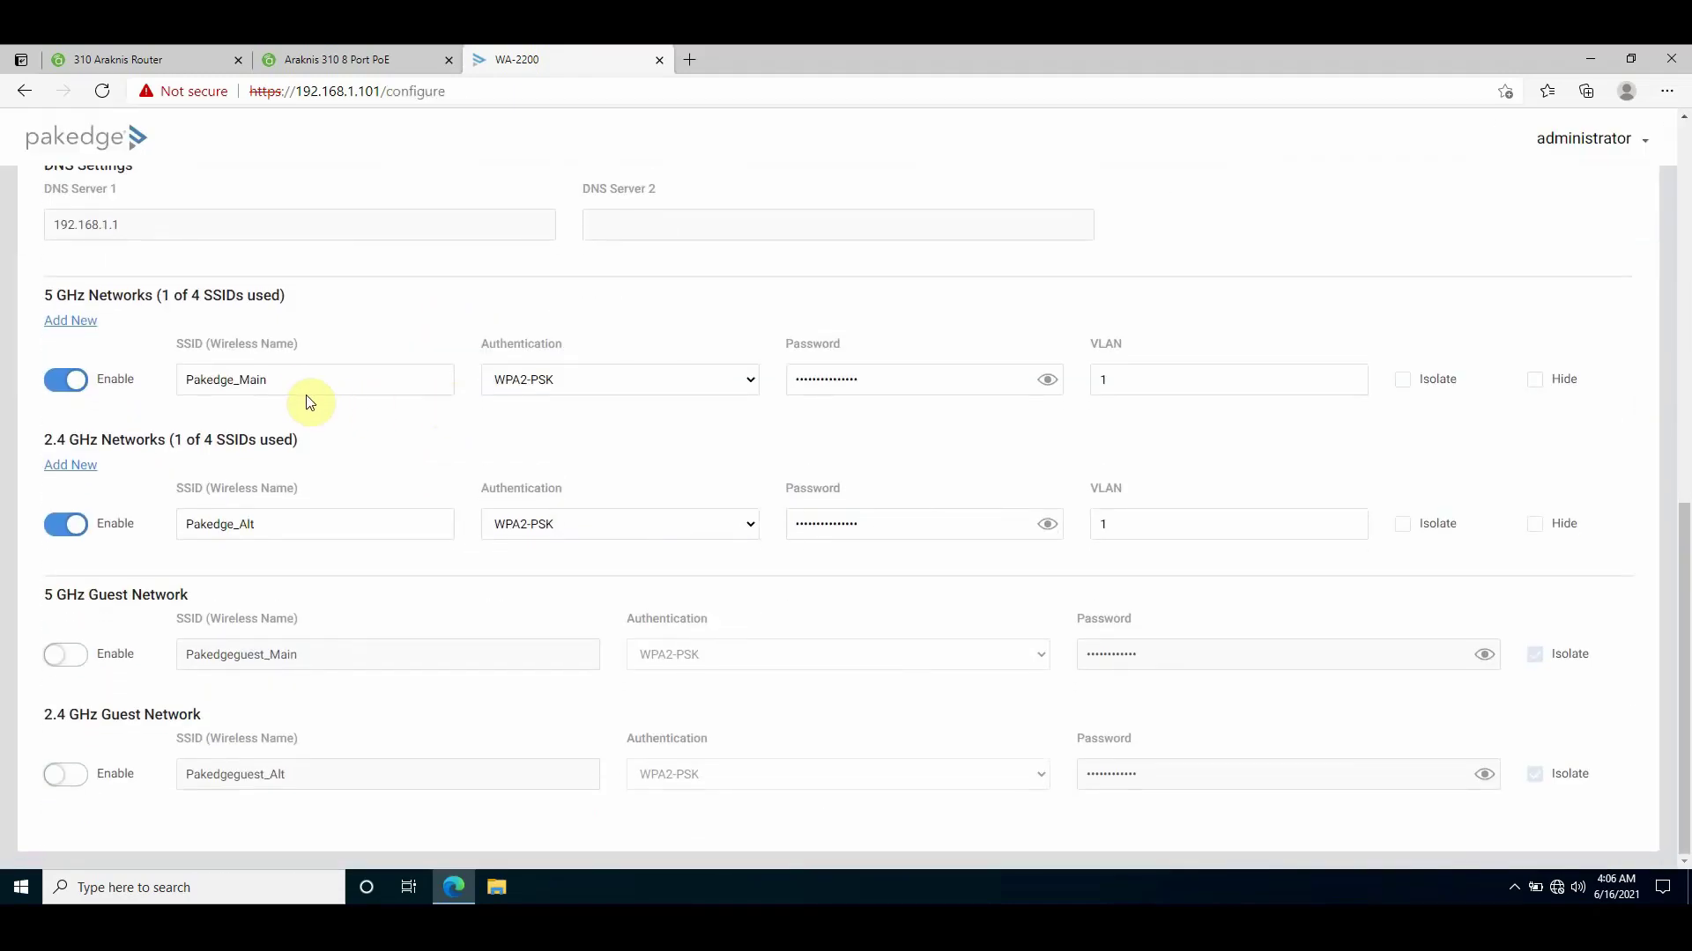
pyautogui.doubleClick(272, 531)
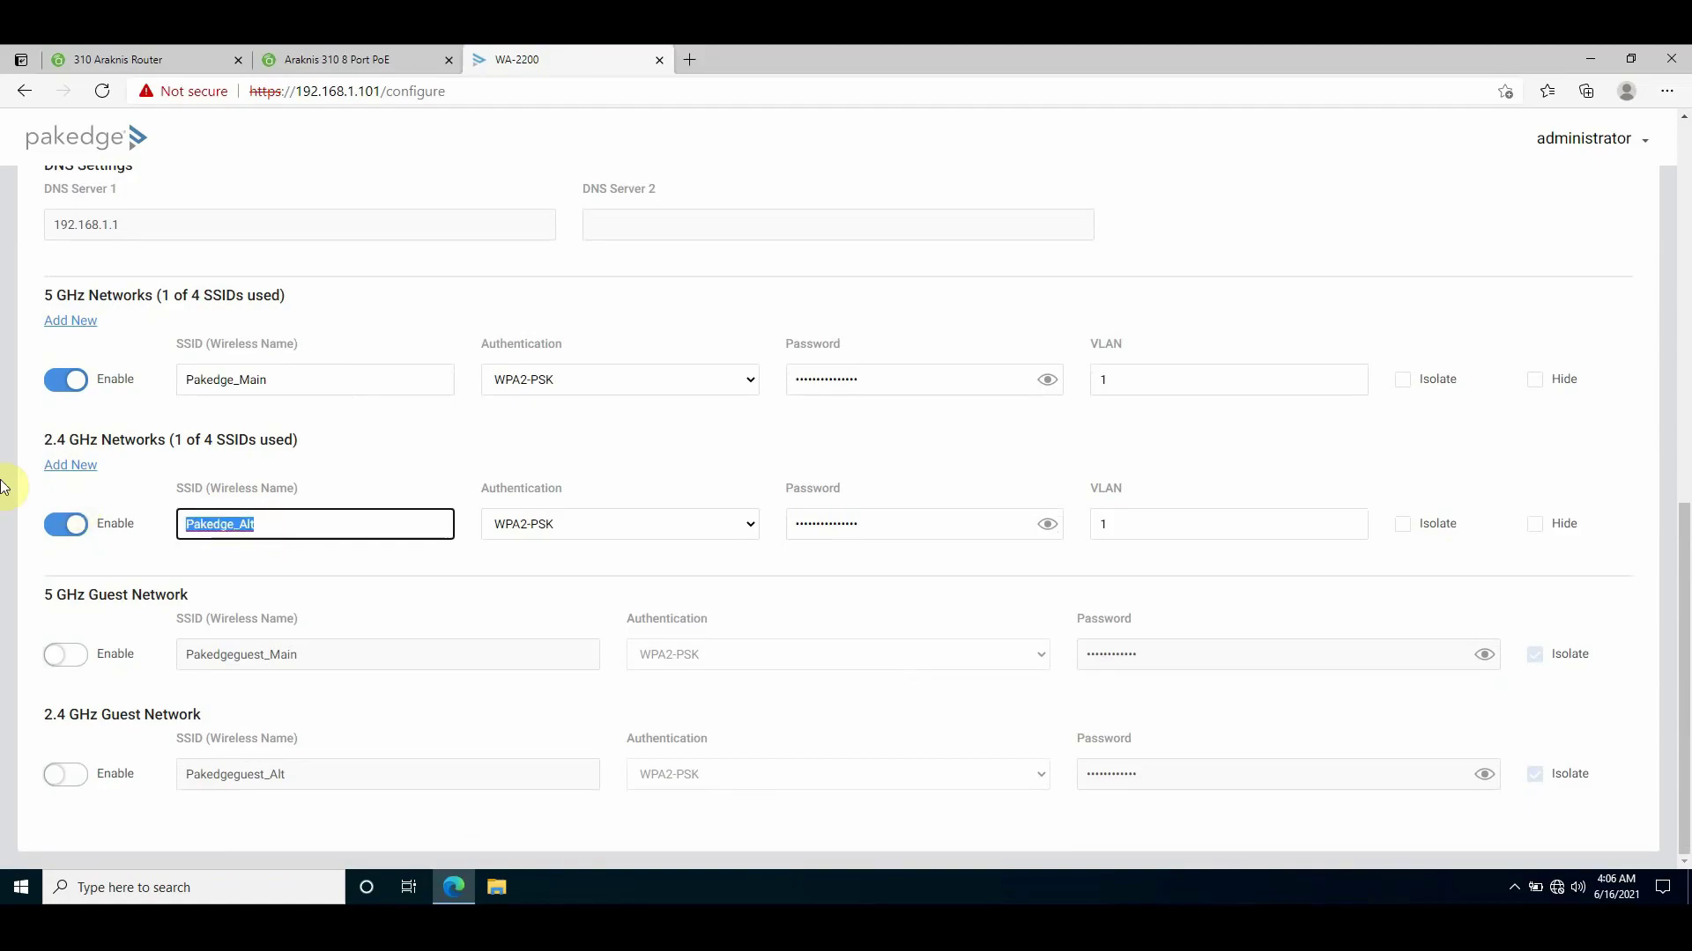
pyautogui.write('General')
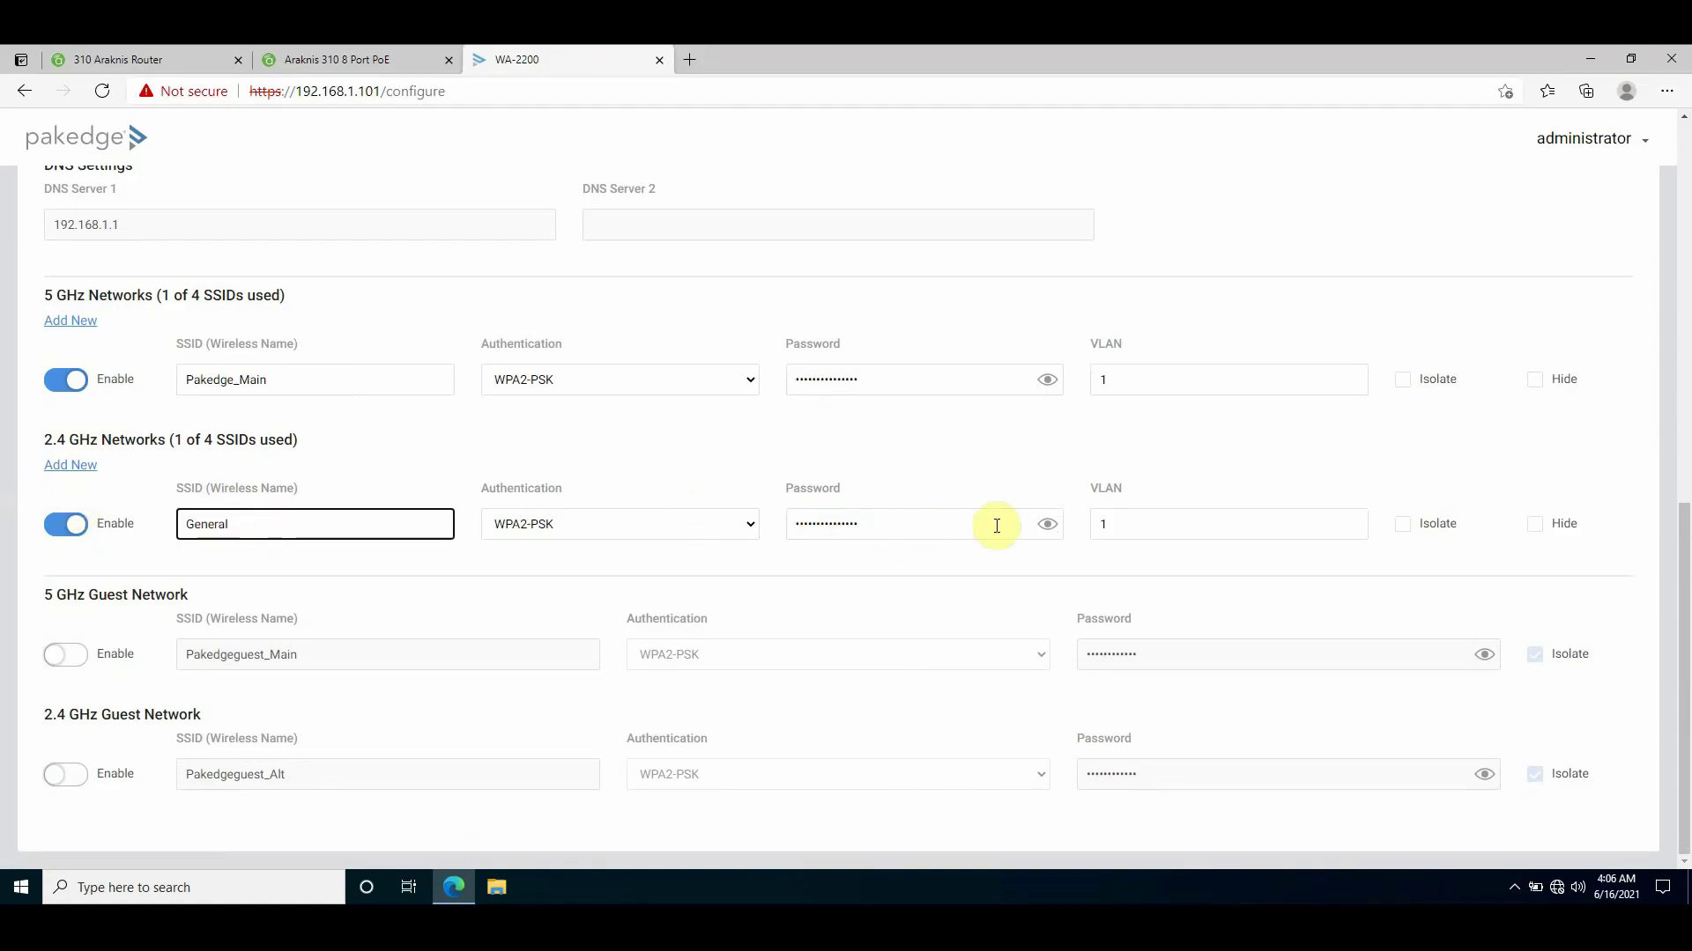
pyautogui.click(1047, 525)
pyautogui.moveTo(974, 526); pyautogui.dragTo(479, 473)
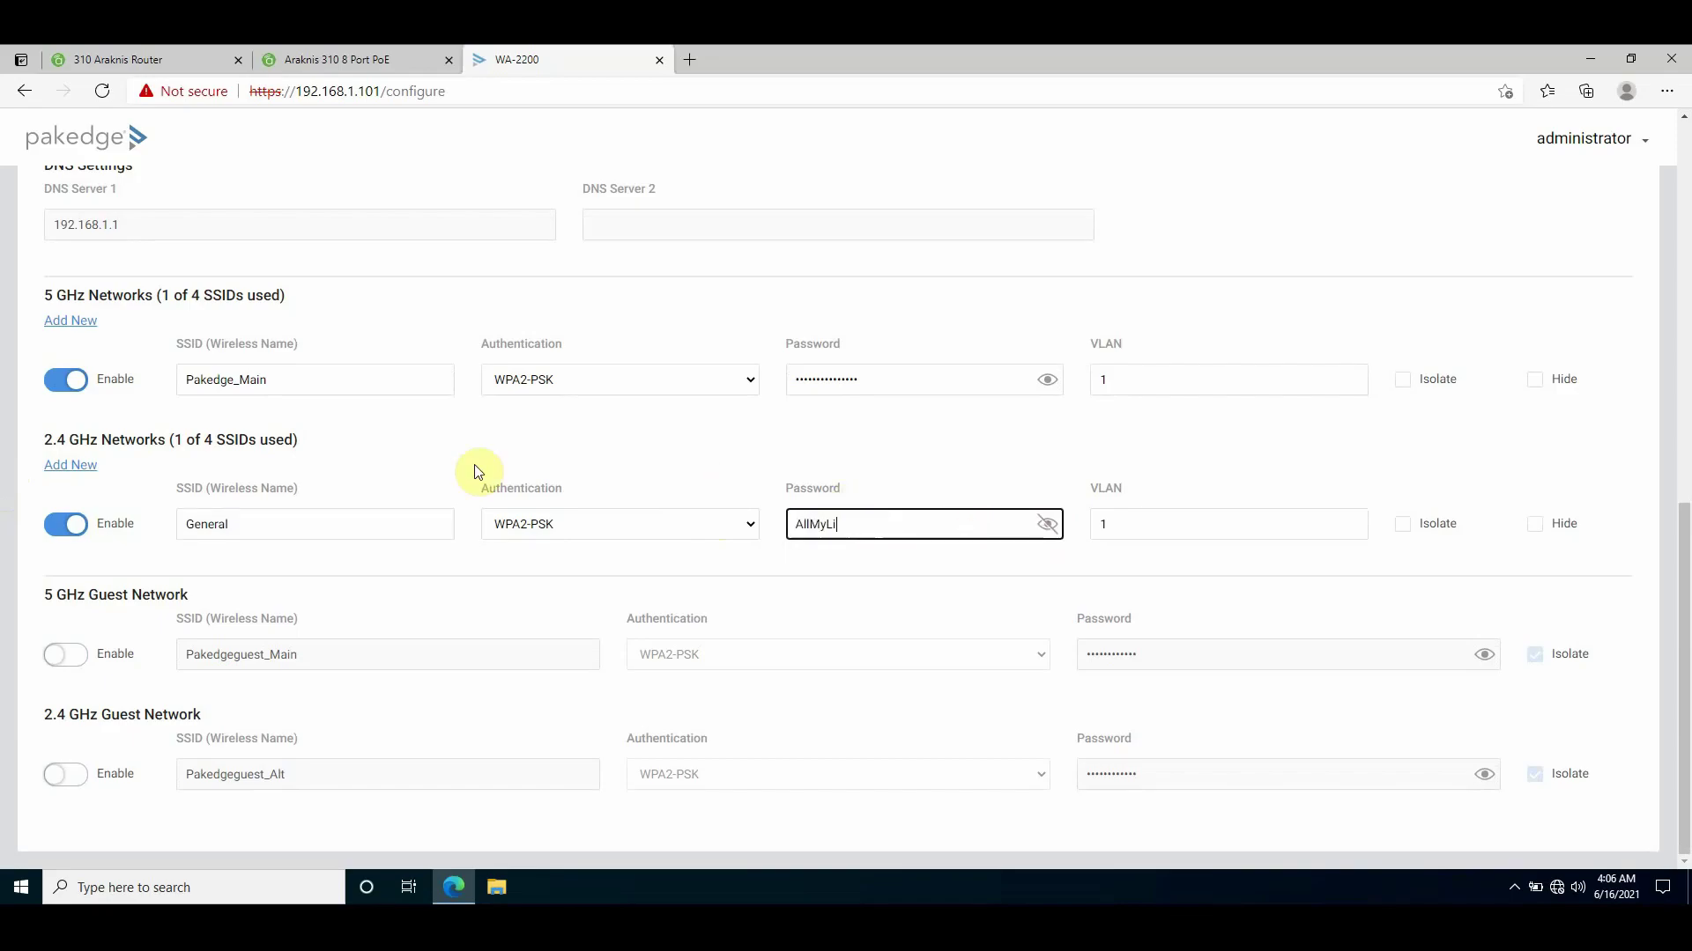
# Add a 2.4 GHz network 'Accounts' with its own password on VLAN 20.
pyautogui.click(70, 466)
pyautogui.click(251, 619)
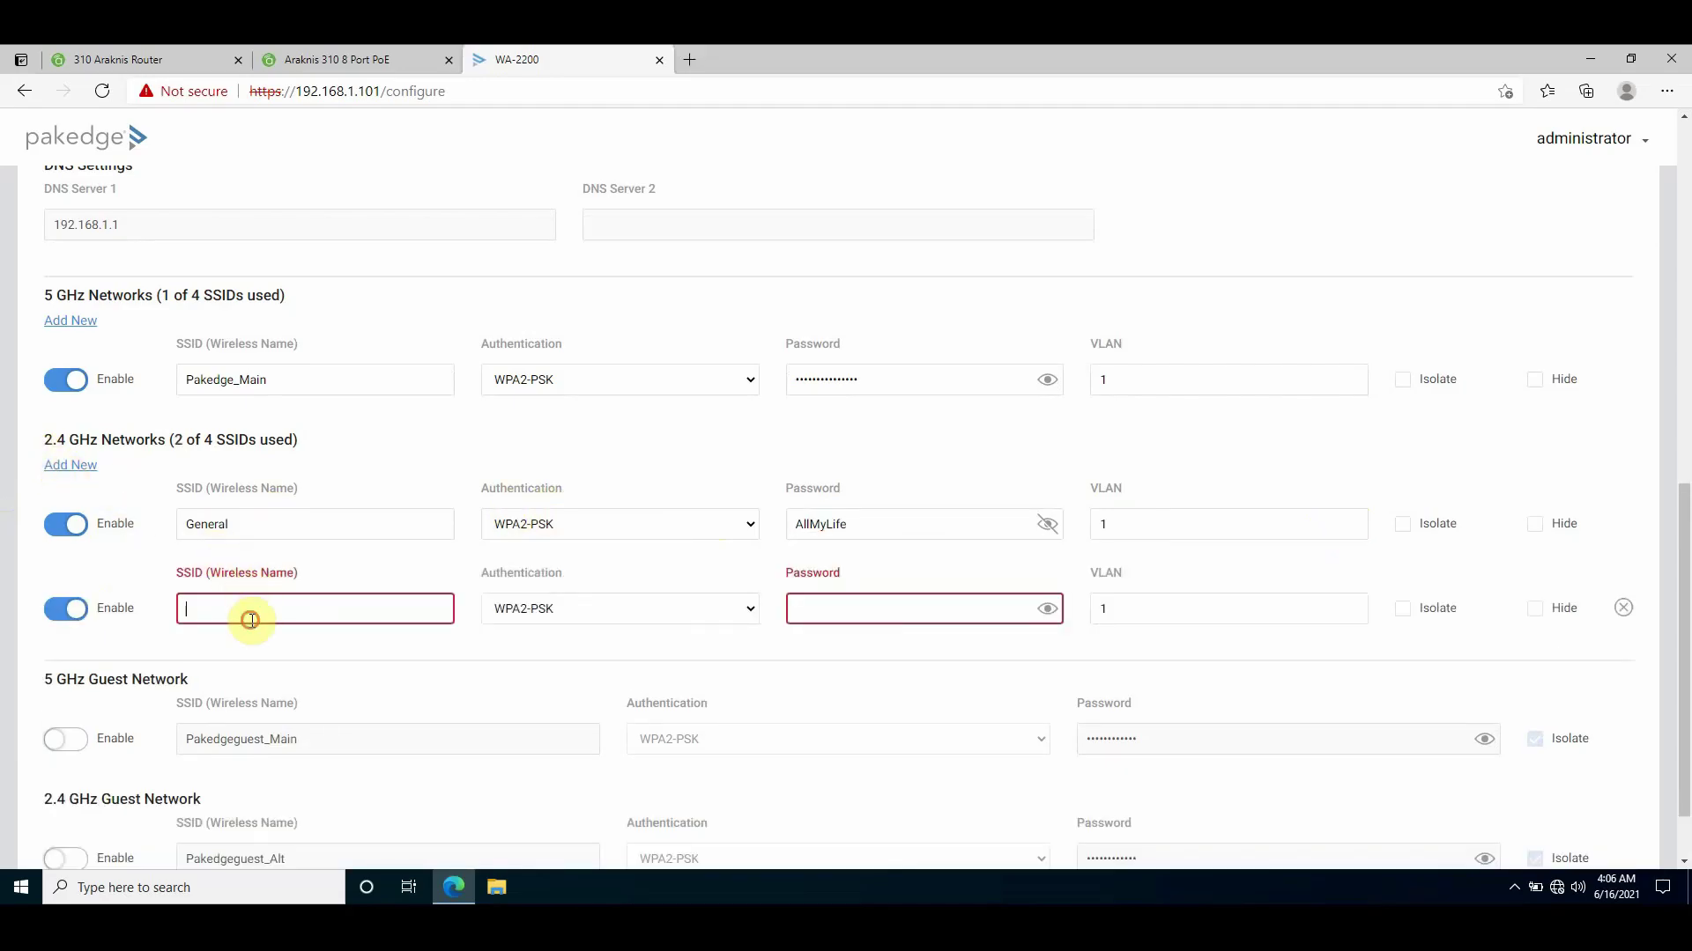
pyautogui.write('Accounts')
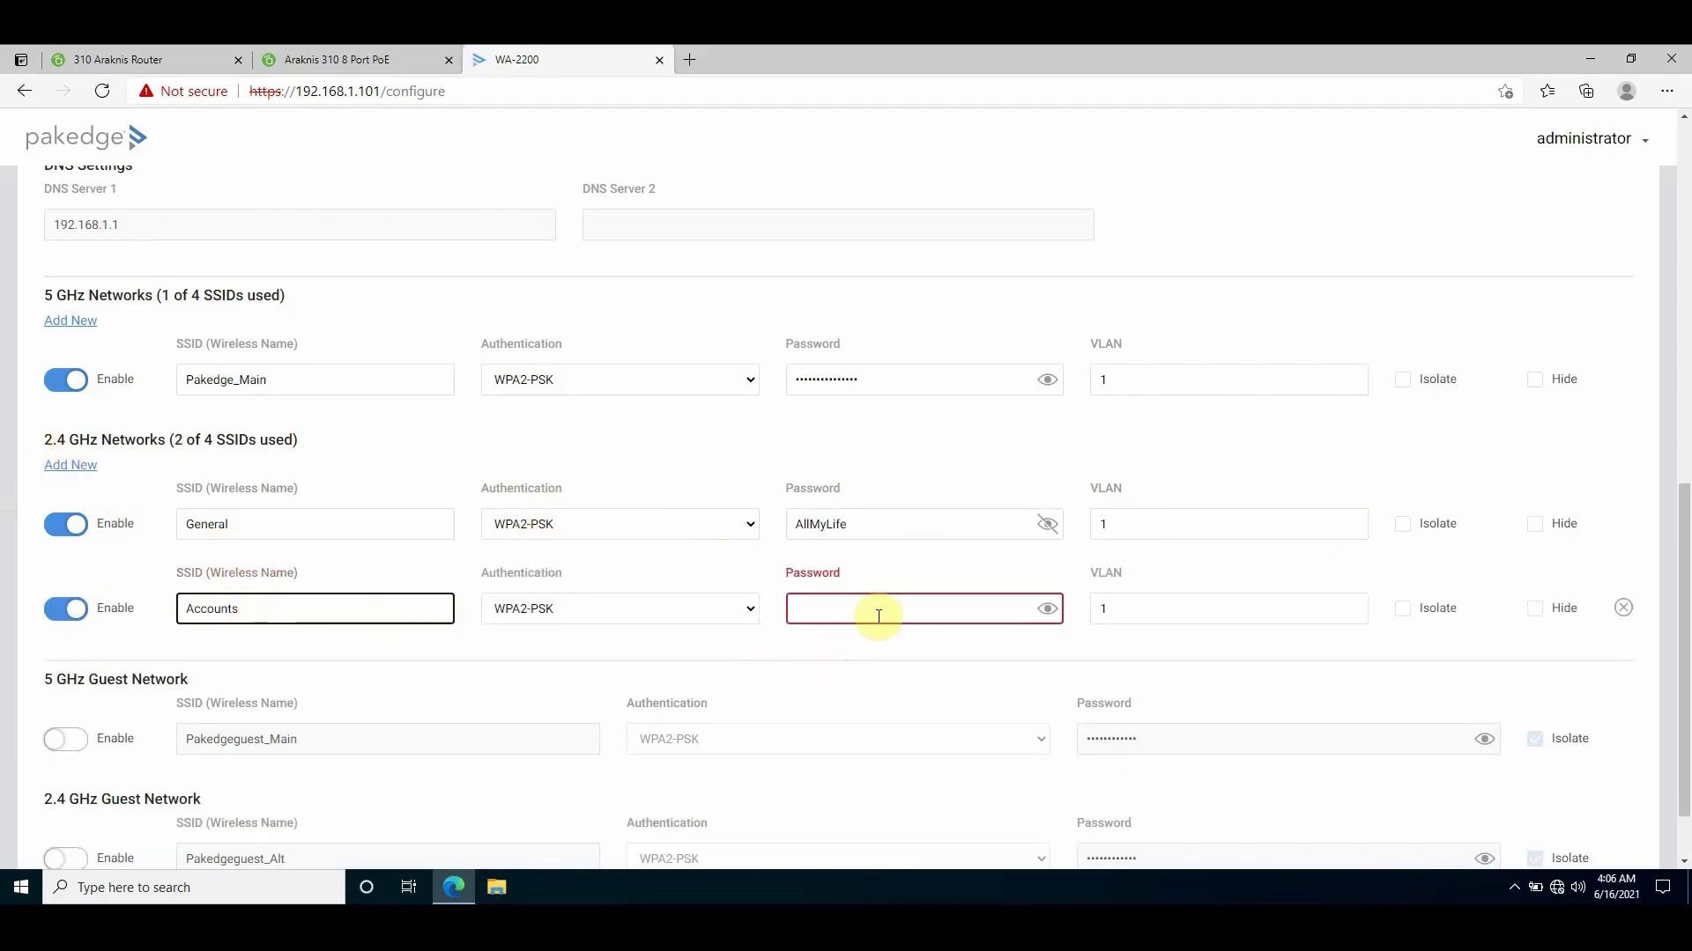
pyautogui.click(875, 616)
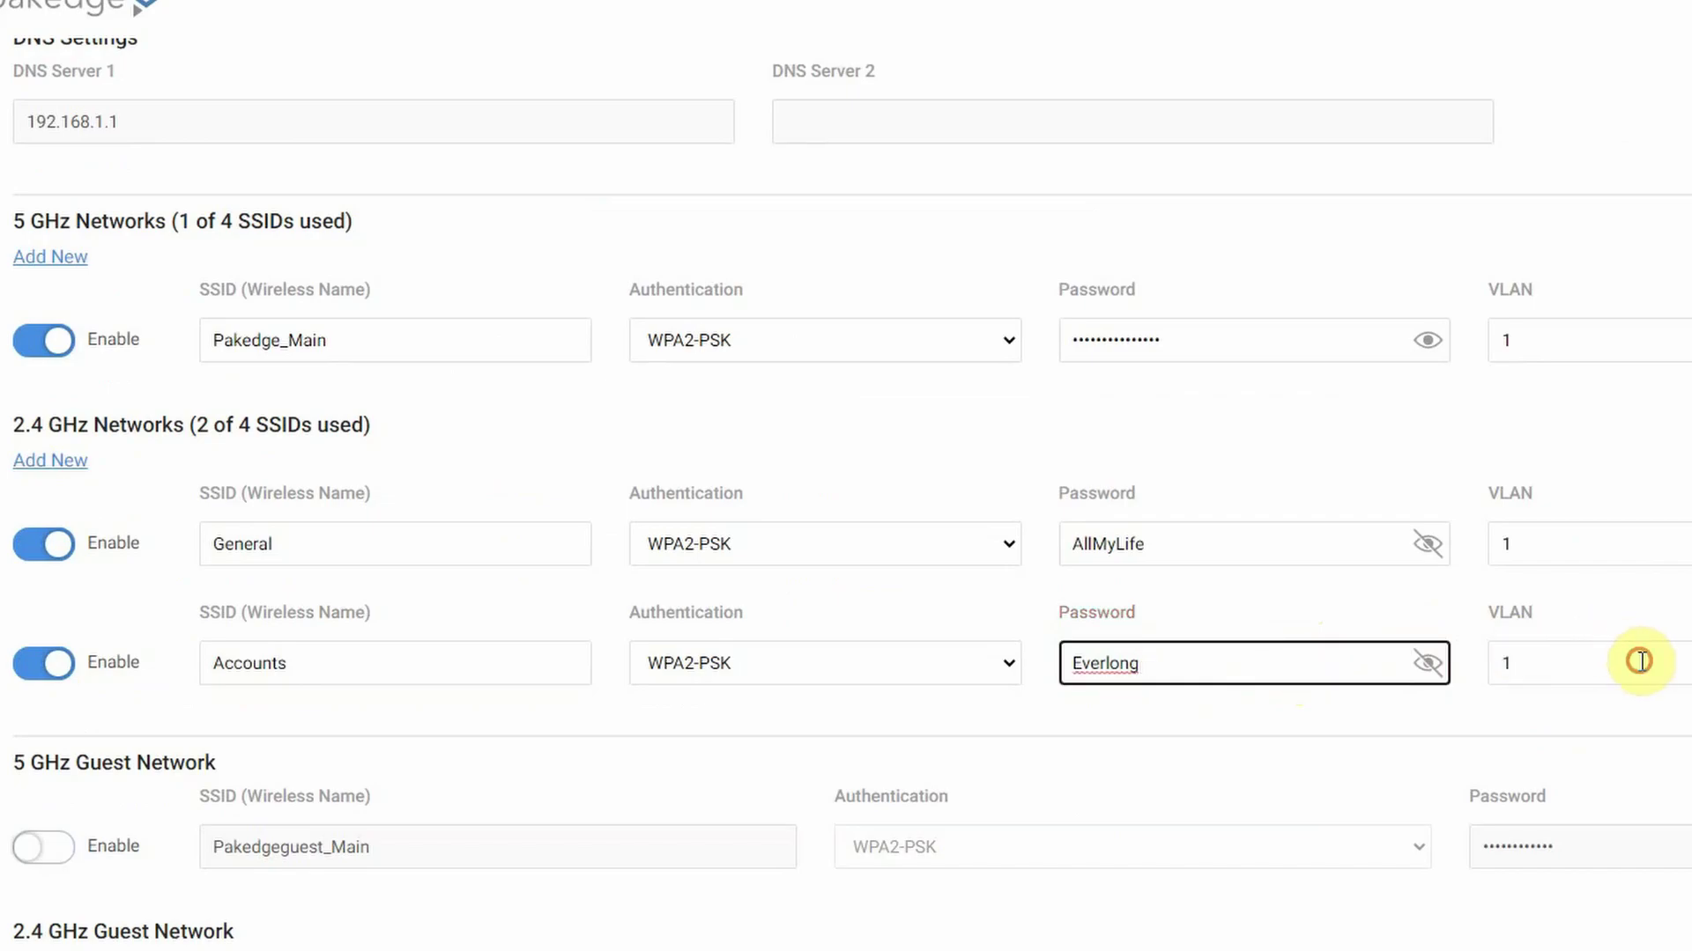
pyautogui.doubleClick(1642, 662)
pyautogui.write('20')
# Add a 2.4 GHz network 'HR' with its own password on VLAN 30, and apply.
pyautogui.click(50, 460)
pyautogui.click(271, 793)
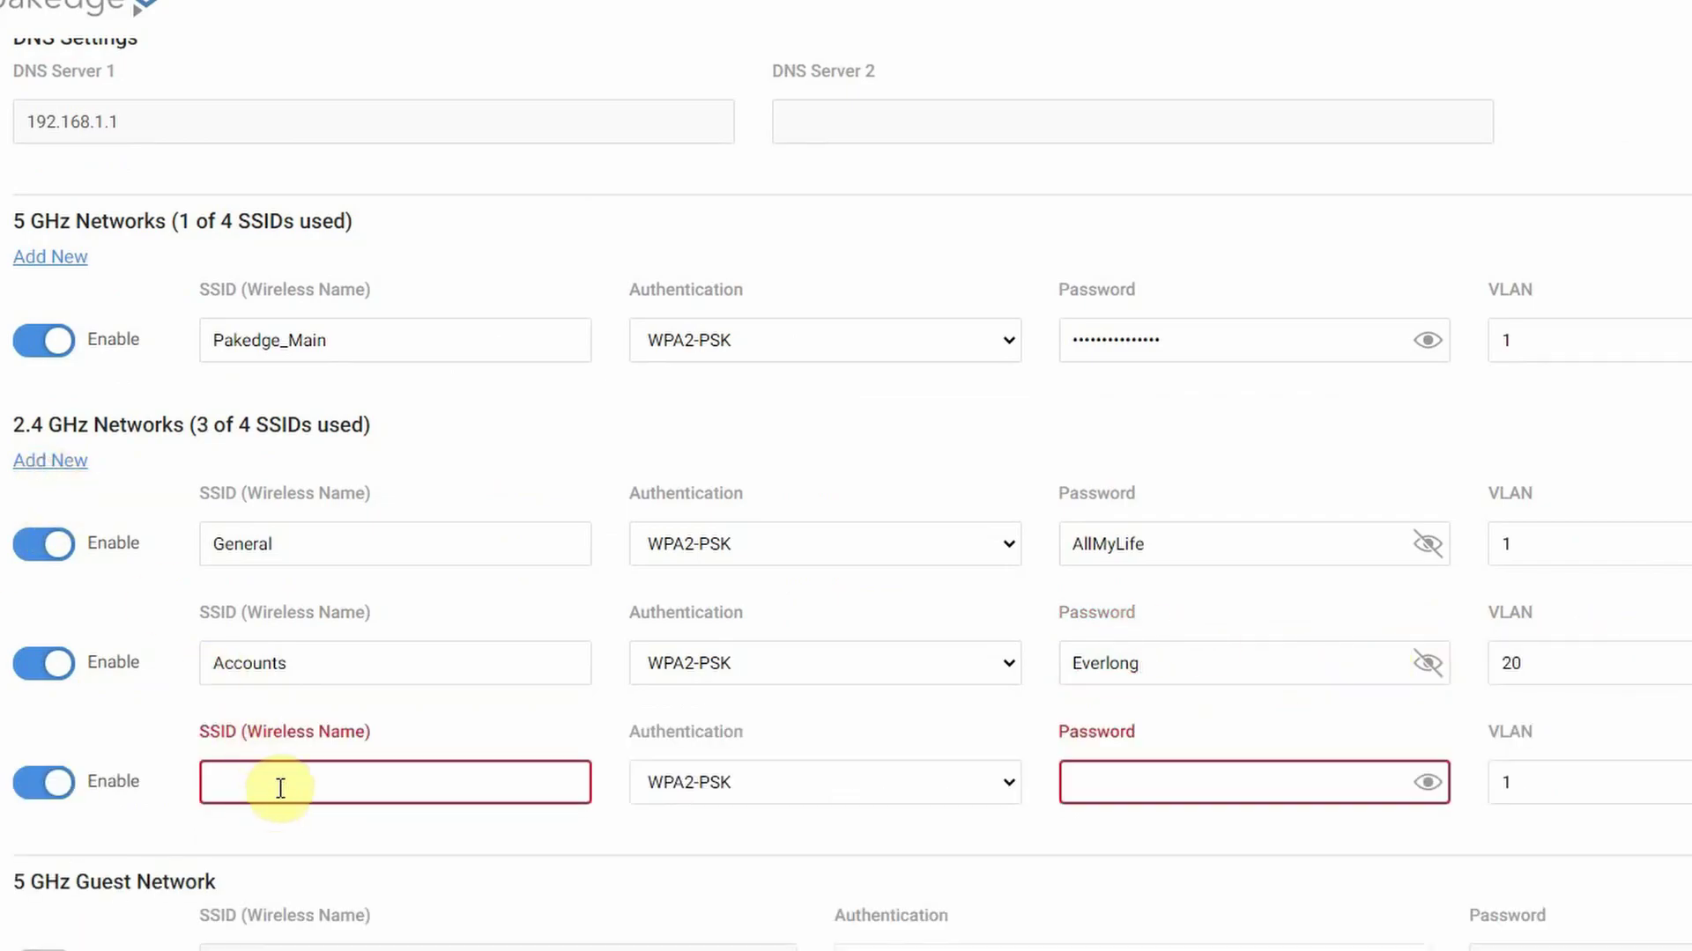
pyautogui.write('HR')
pyautogui.click(1428, 782)
pyautogui.click(1151, 781)
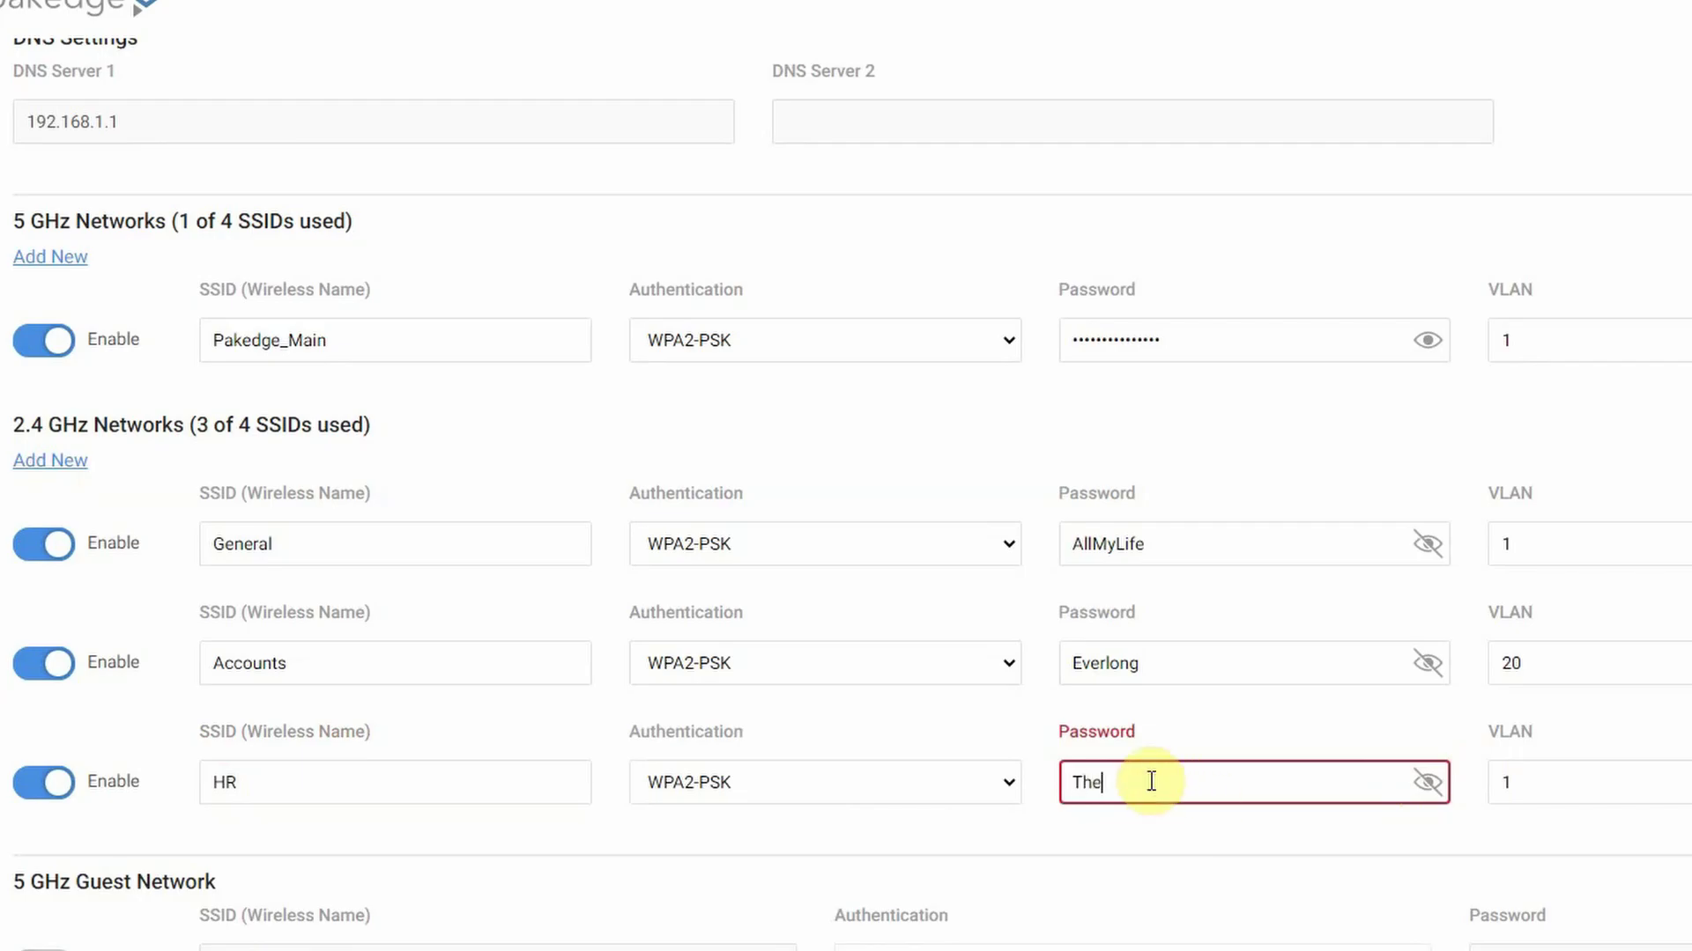
pyautogui.doubleClick(1558, 775)
pyautogui.press('BackSpace')
pyautogui.write('30')
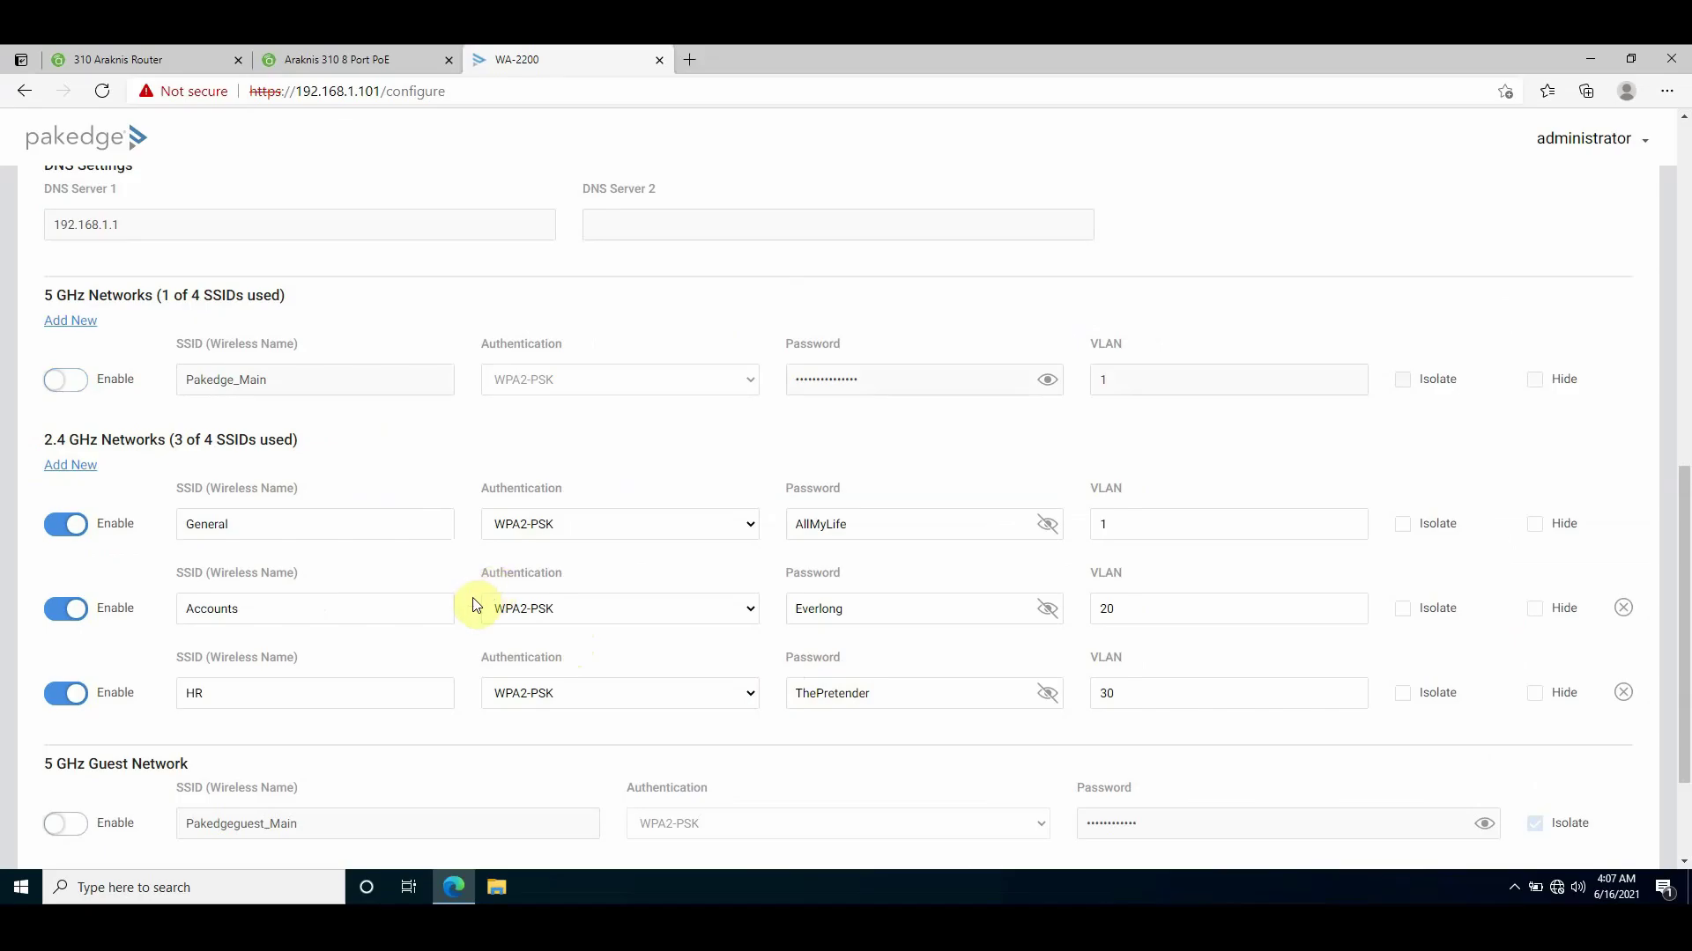
pyautogui.scroll(9, 479, 604)
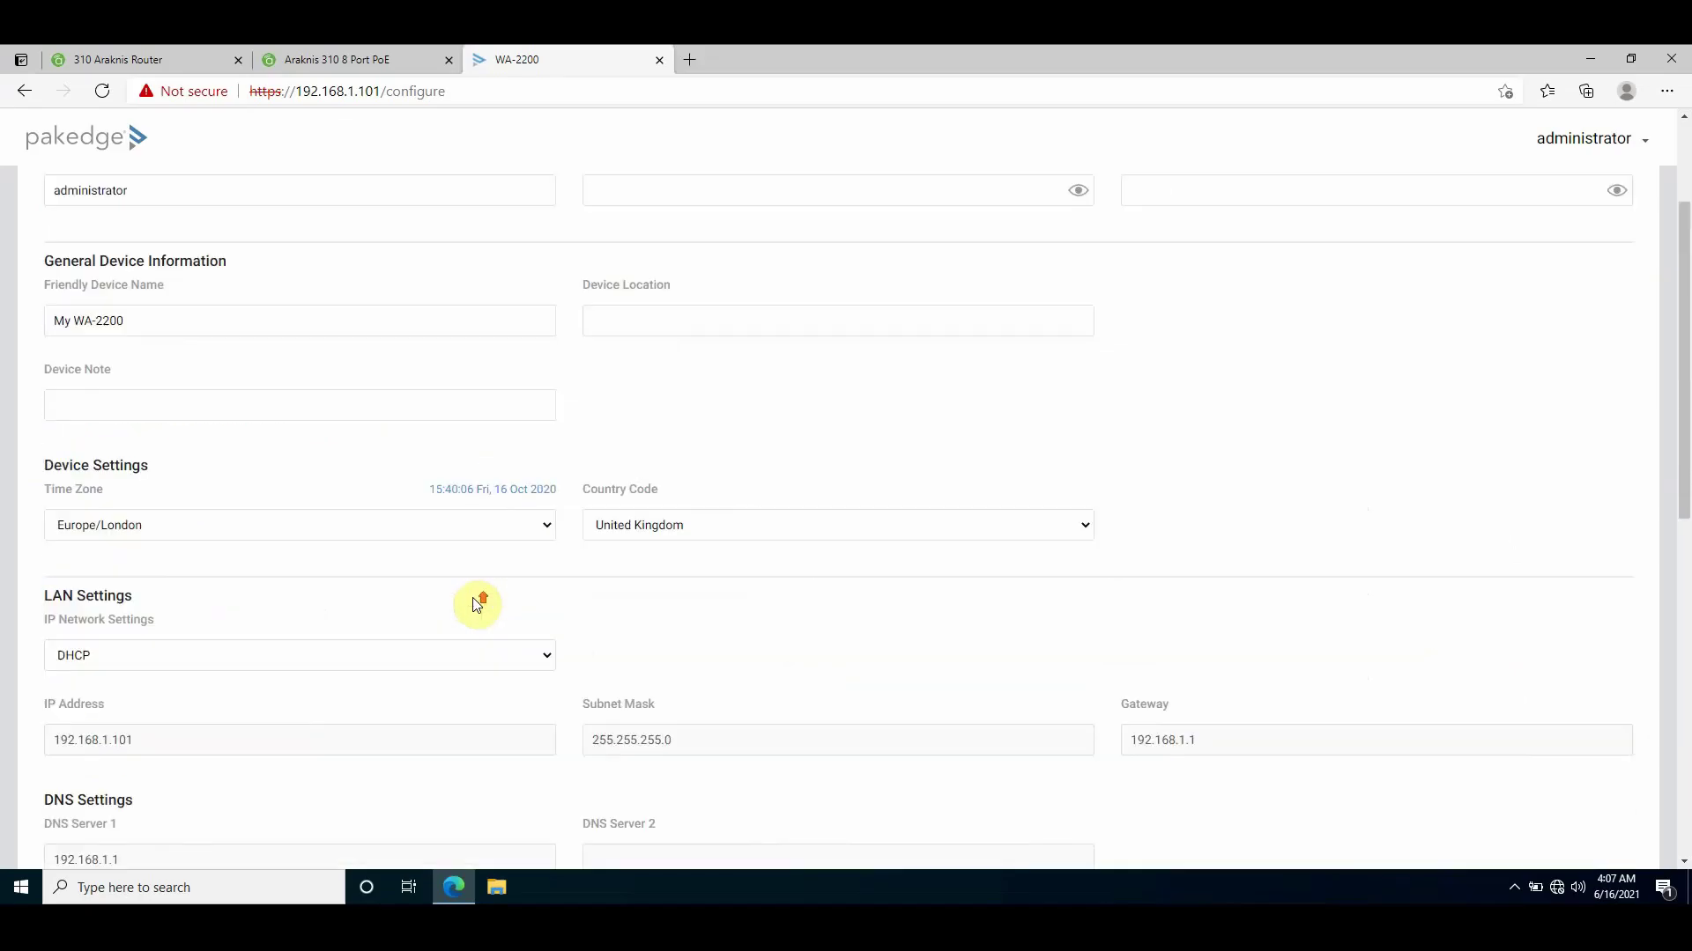
pyautogui.click(1612, 203)
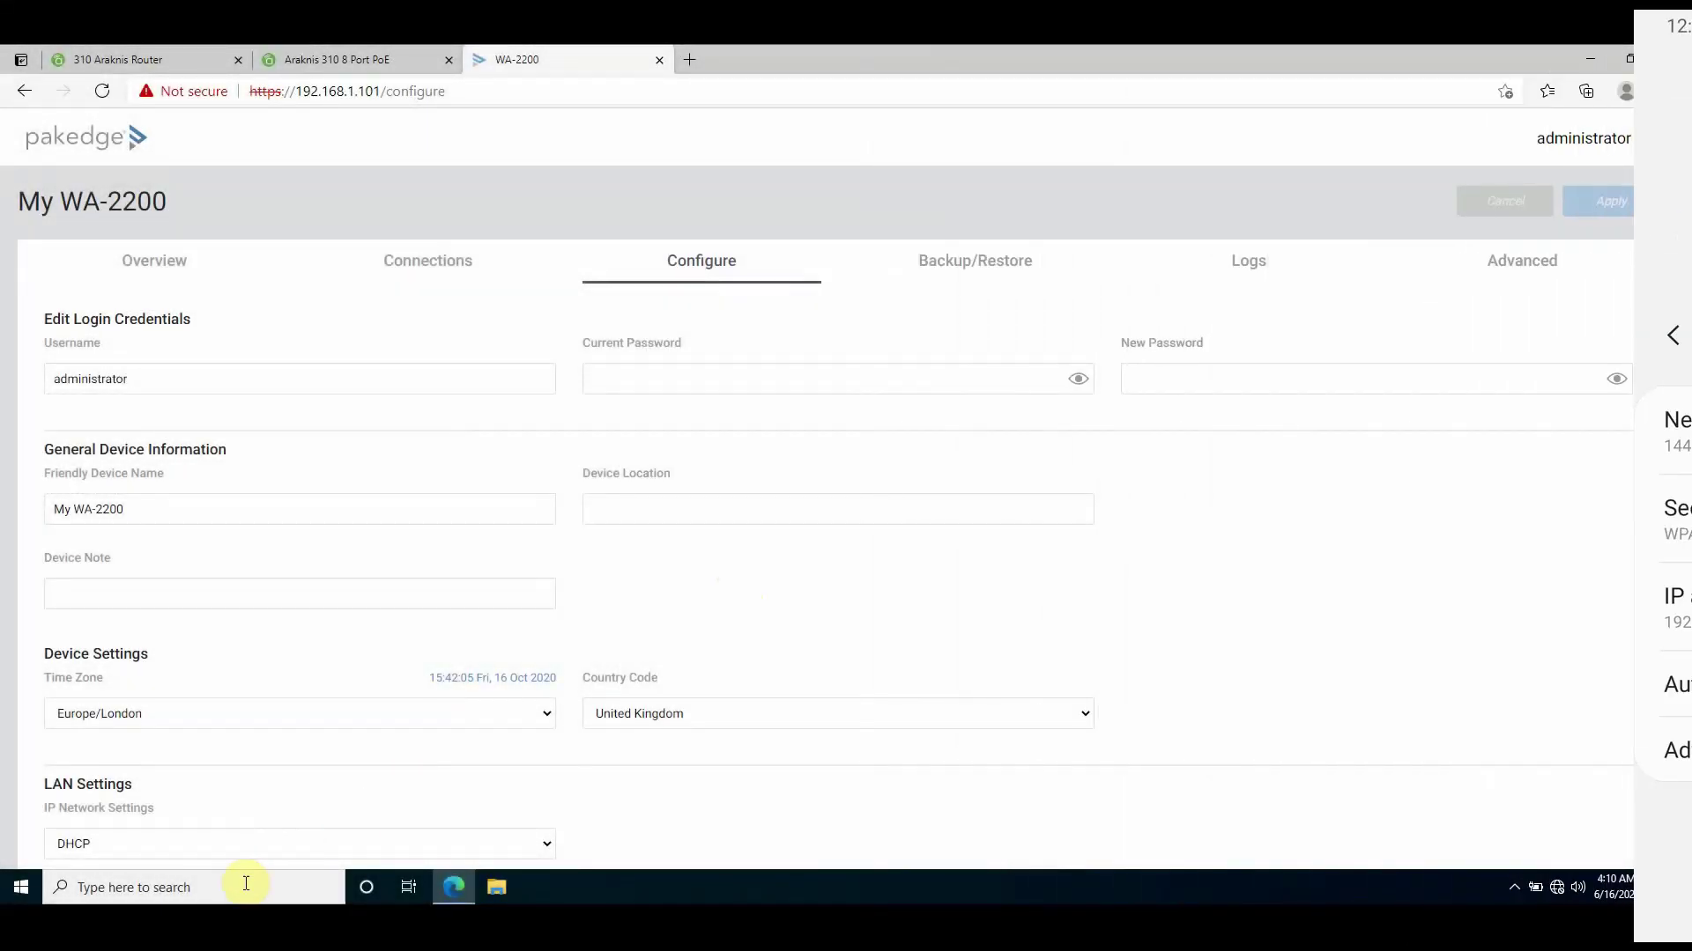
# Open Command Prompt via 'cmd' and ping 192.168.20.100, stopping it with Ctrl+C.
pyautogui.click(245, 881)
pyautogui.write('cmd')
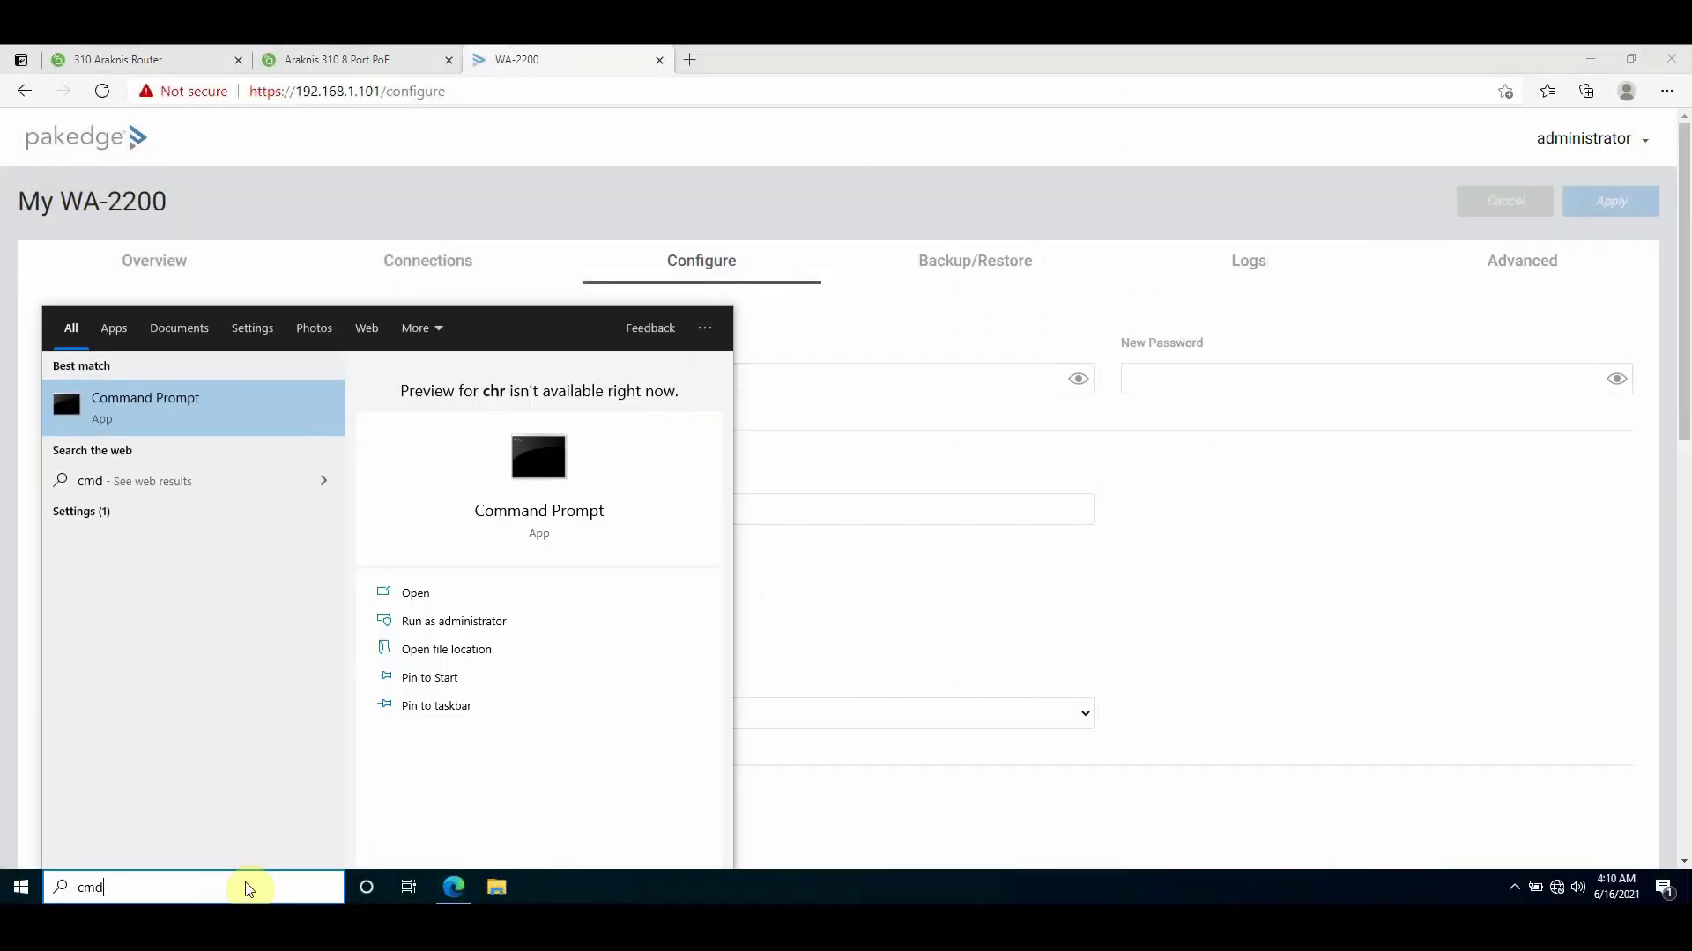
pyautogui.press('Return')
pyautogui.write('ping')
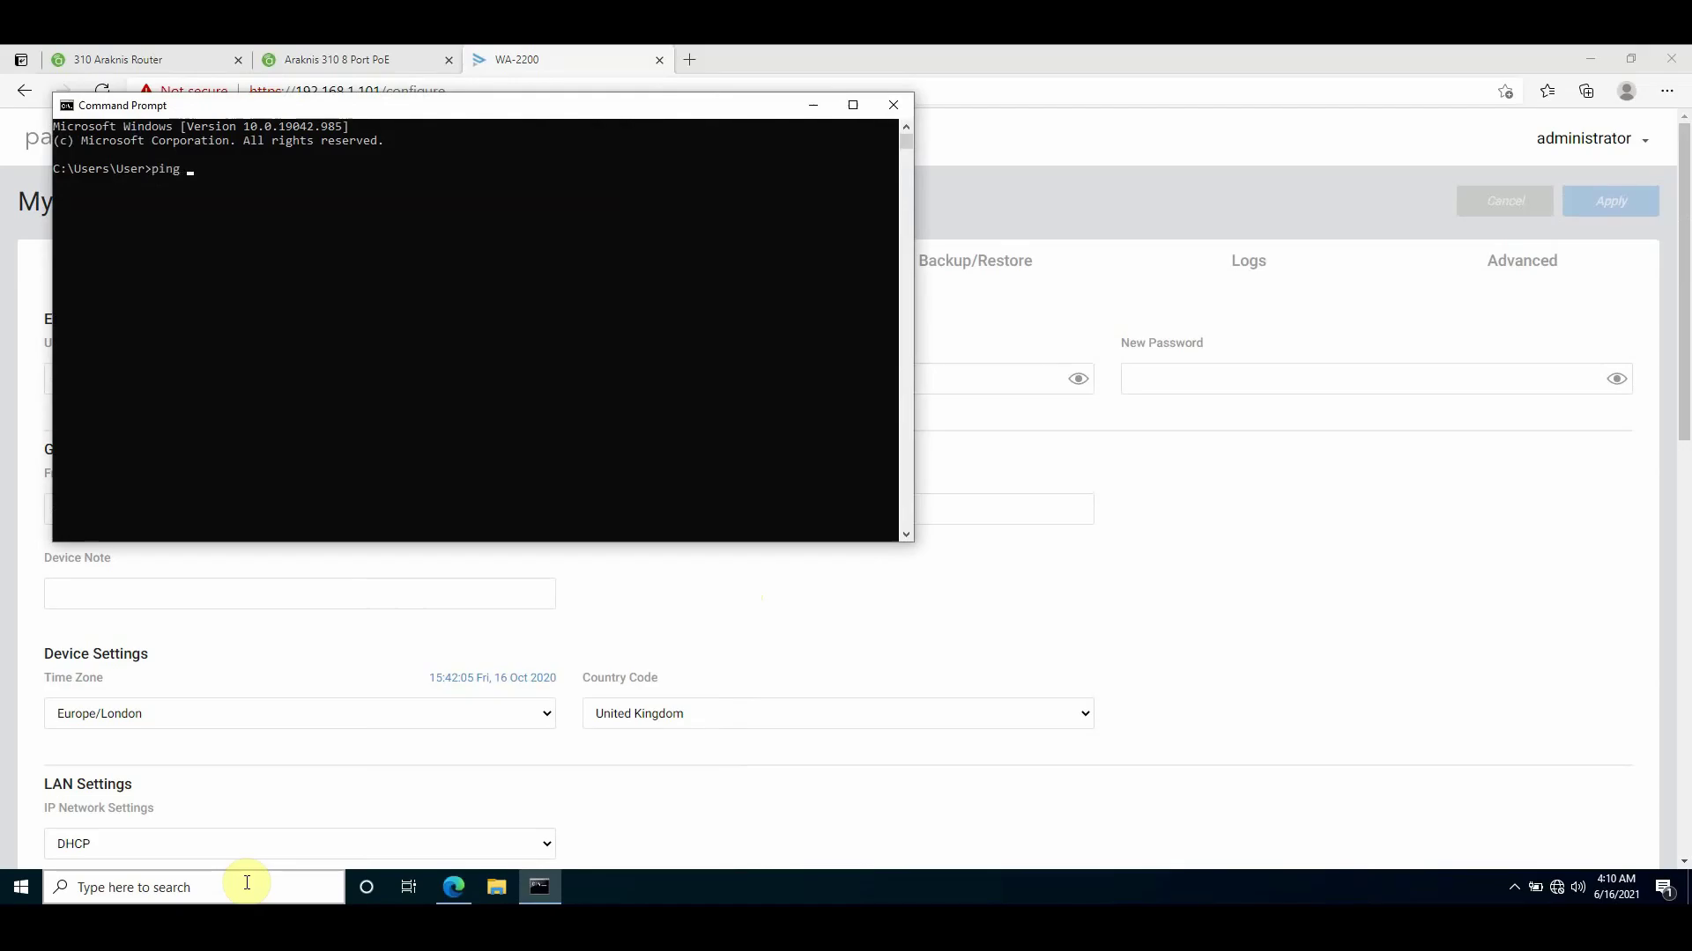
pyautogui.write(' 192.168.20.100')
pyautogui.press('Return')
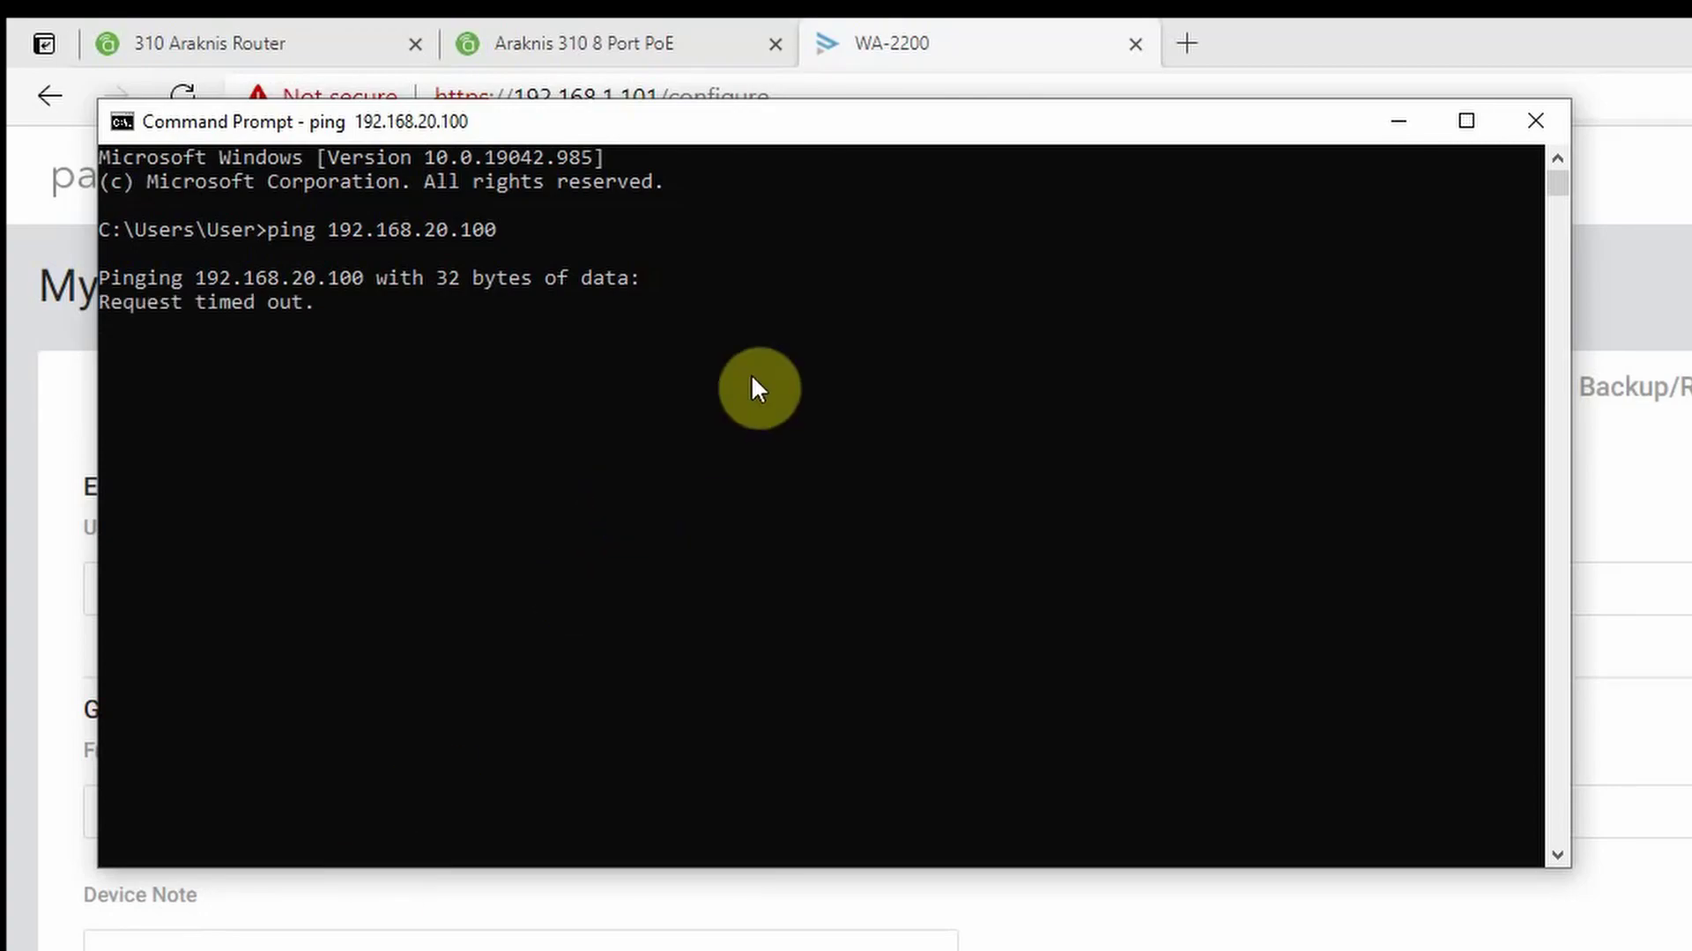
pyautogui.hotkey('ctrl', 'c')
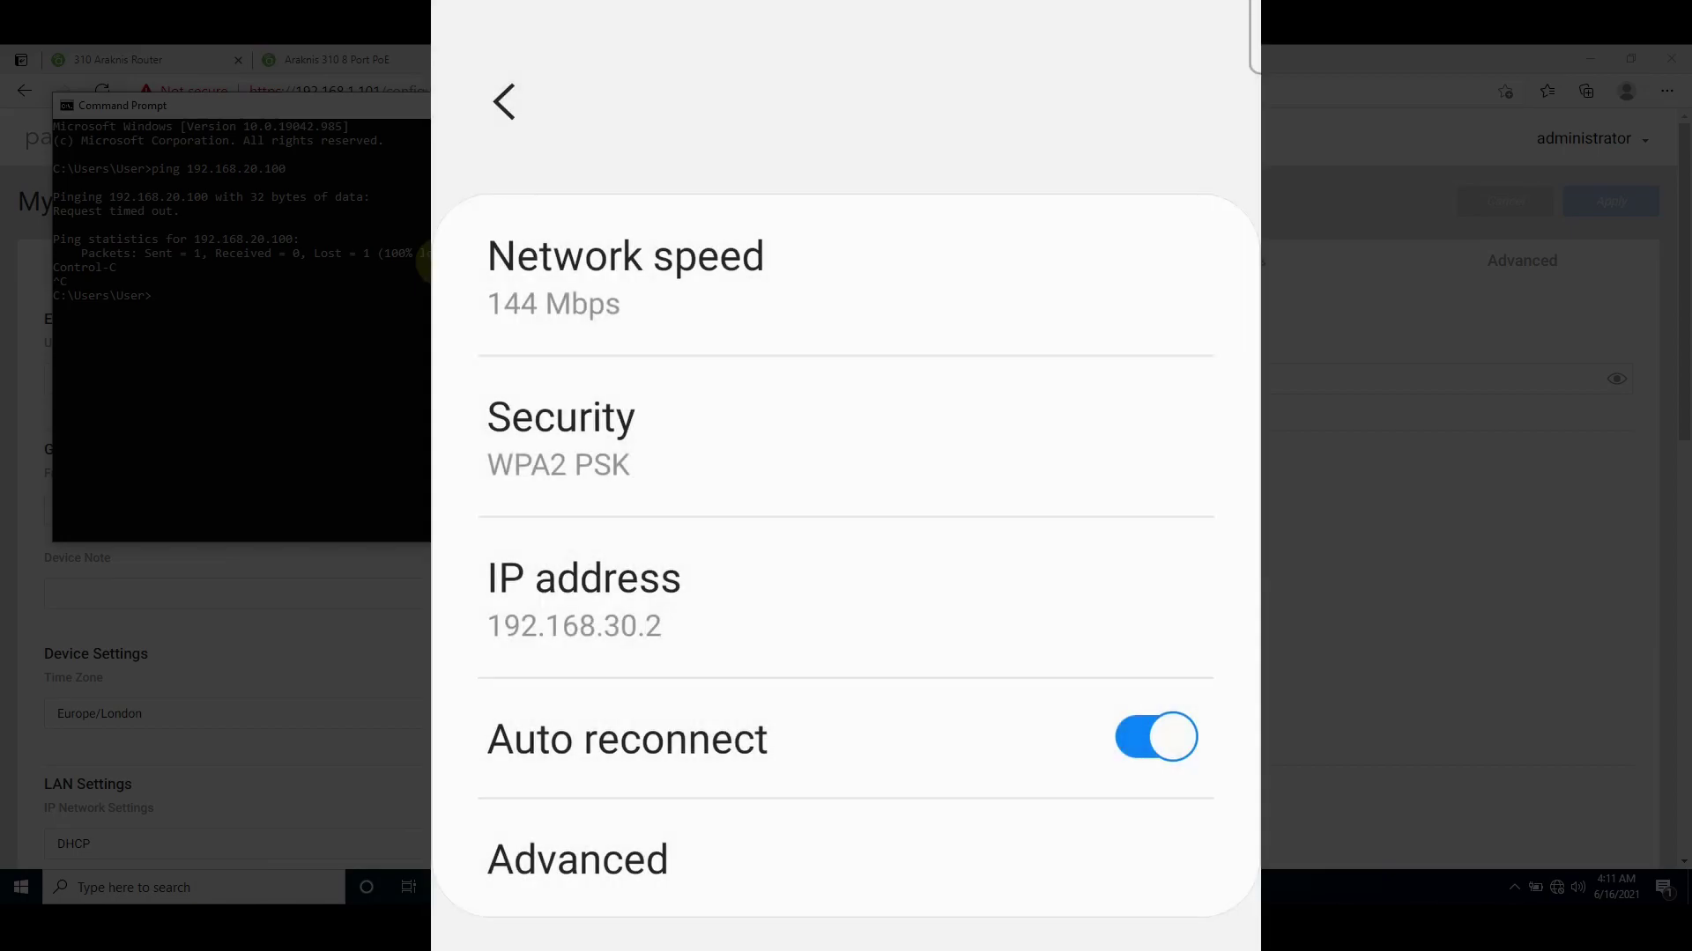
# Ping 192.168.30.2 and stop it with Ctrl+C.
pyautogui.write('ping')
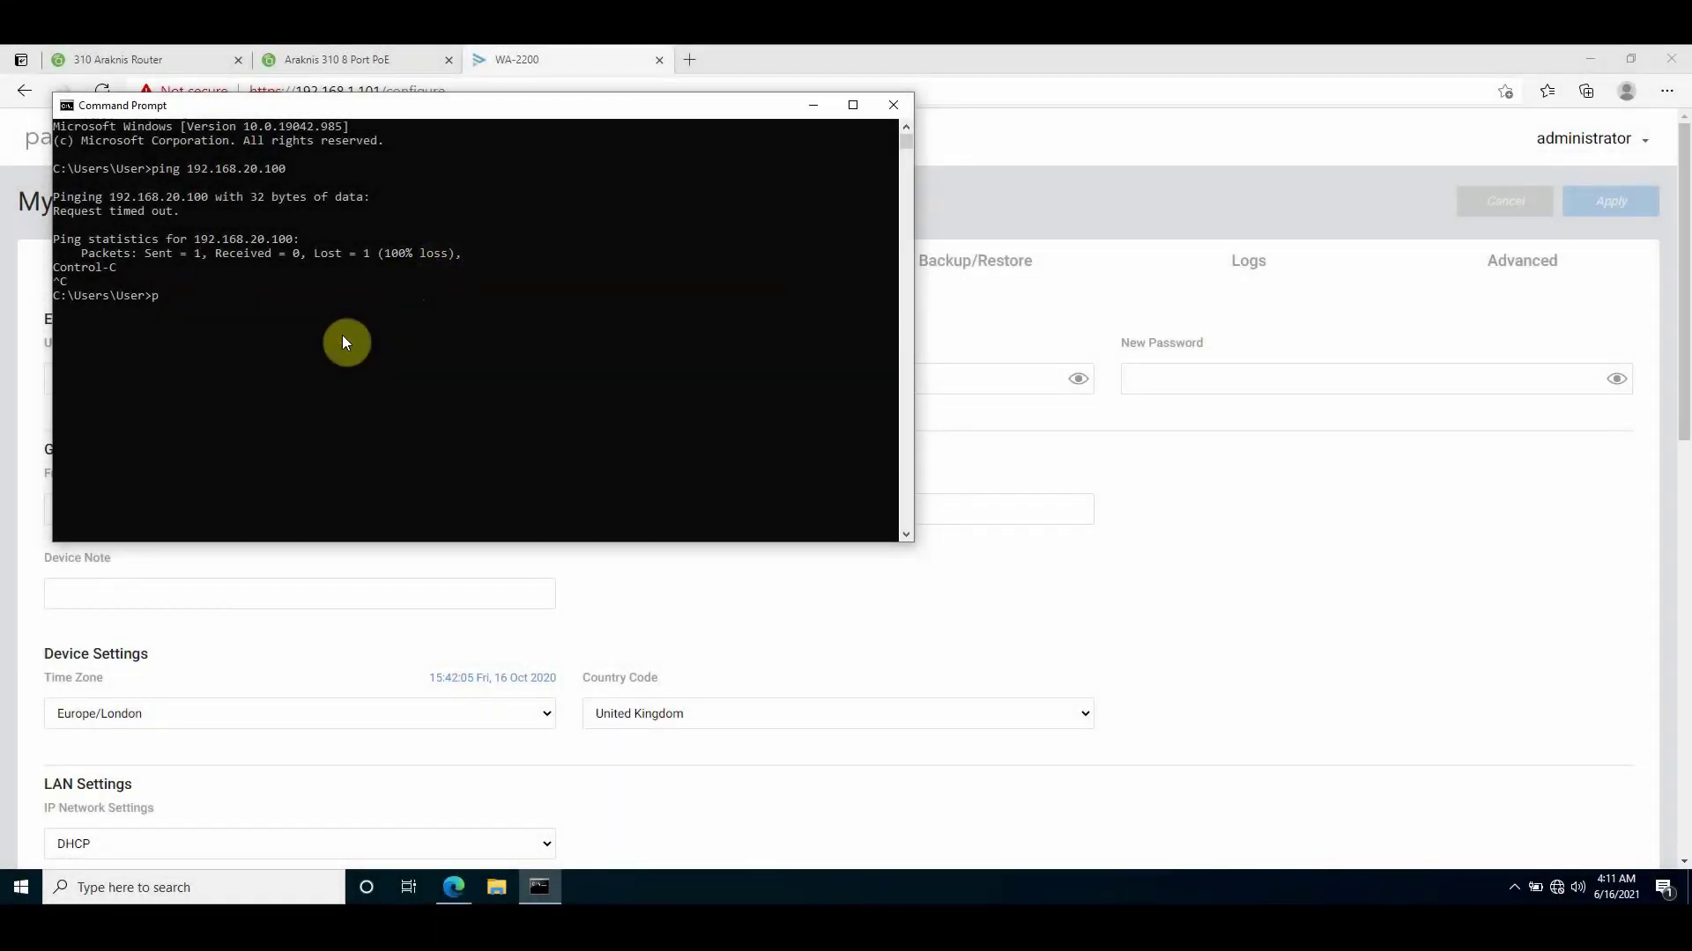
pyautogui.write(' 192.168.')
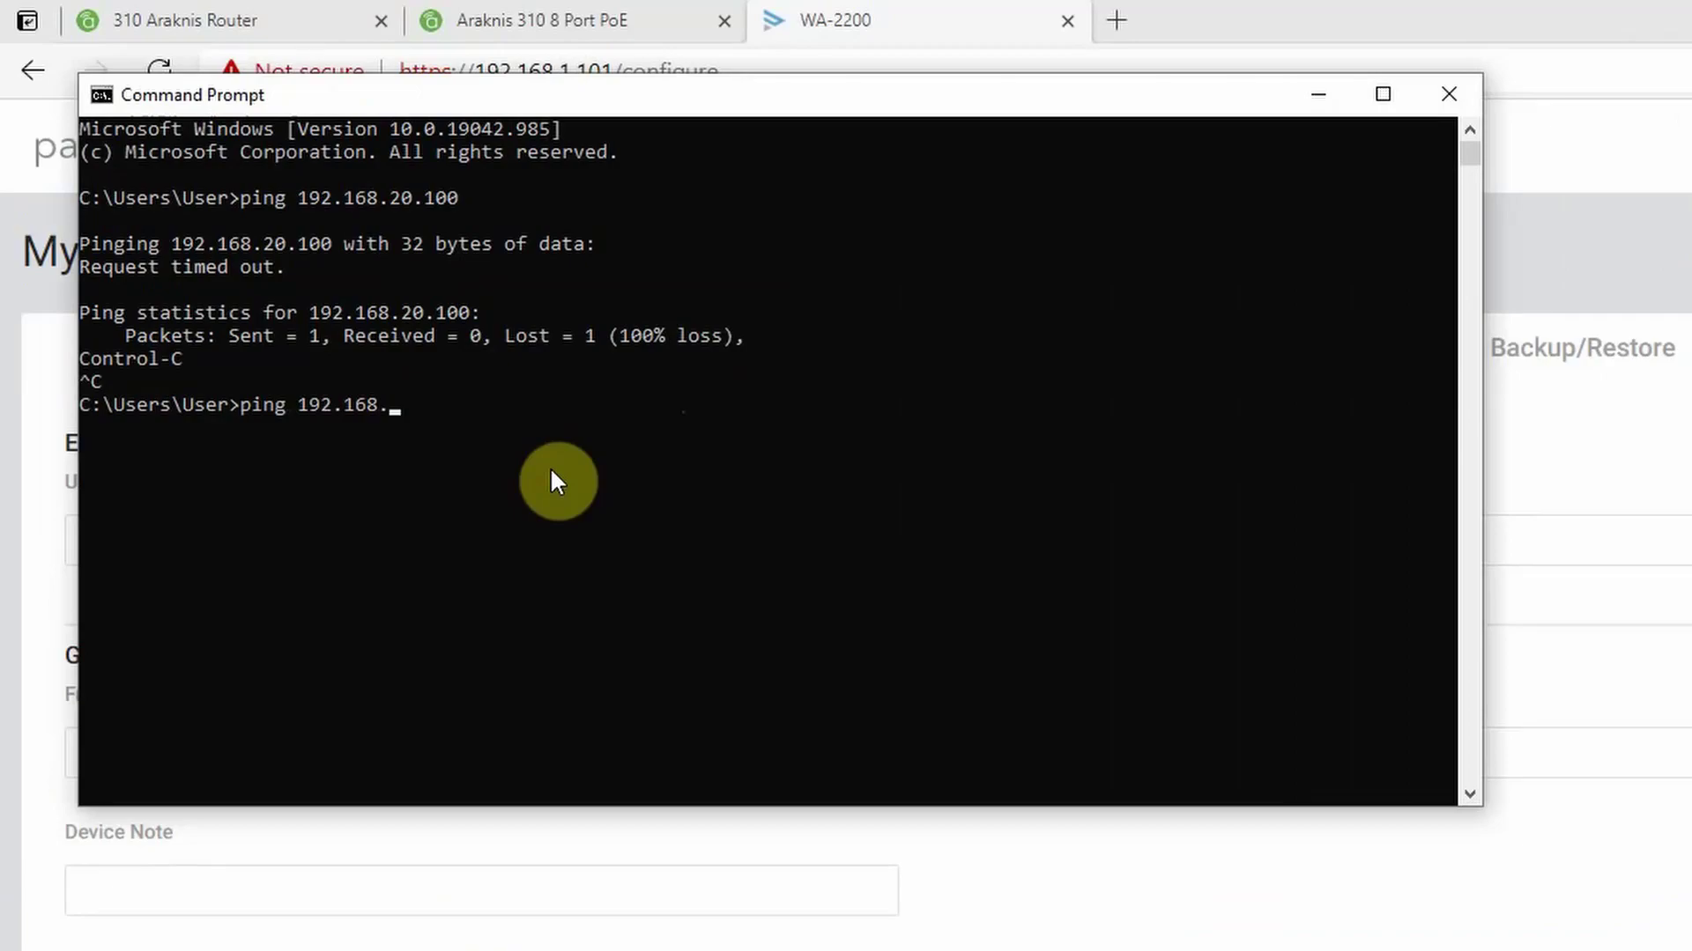
pyautogui.write('30.2')
pyautogui.press('Return')
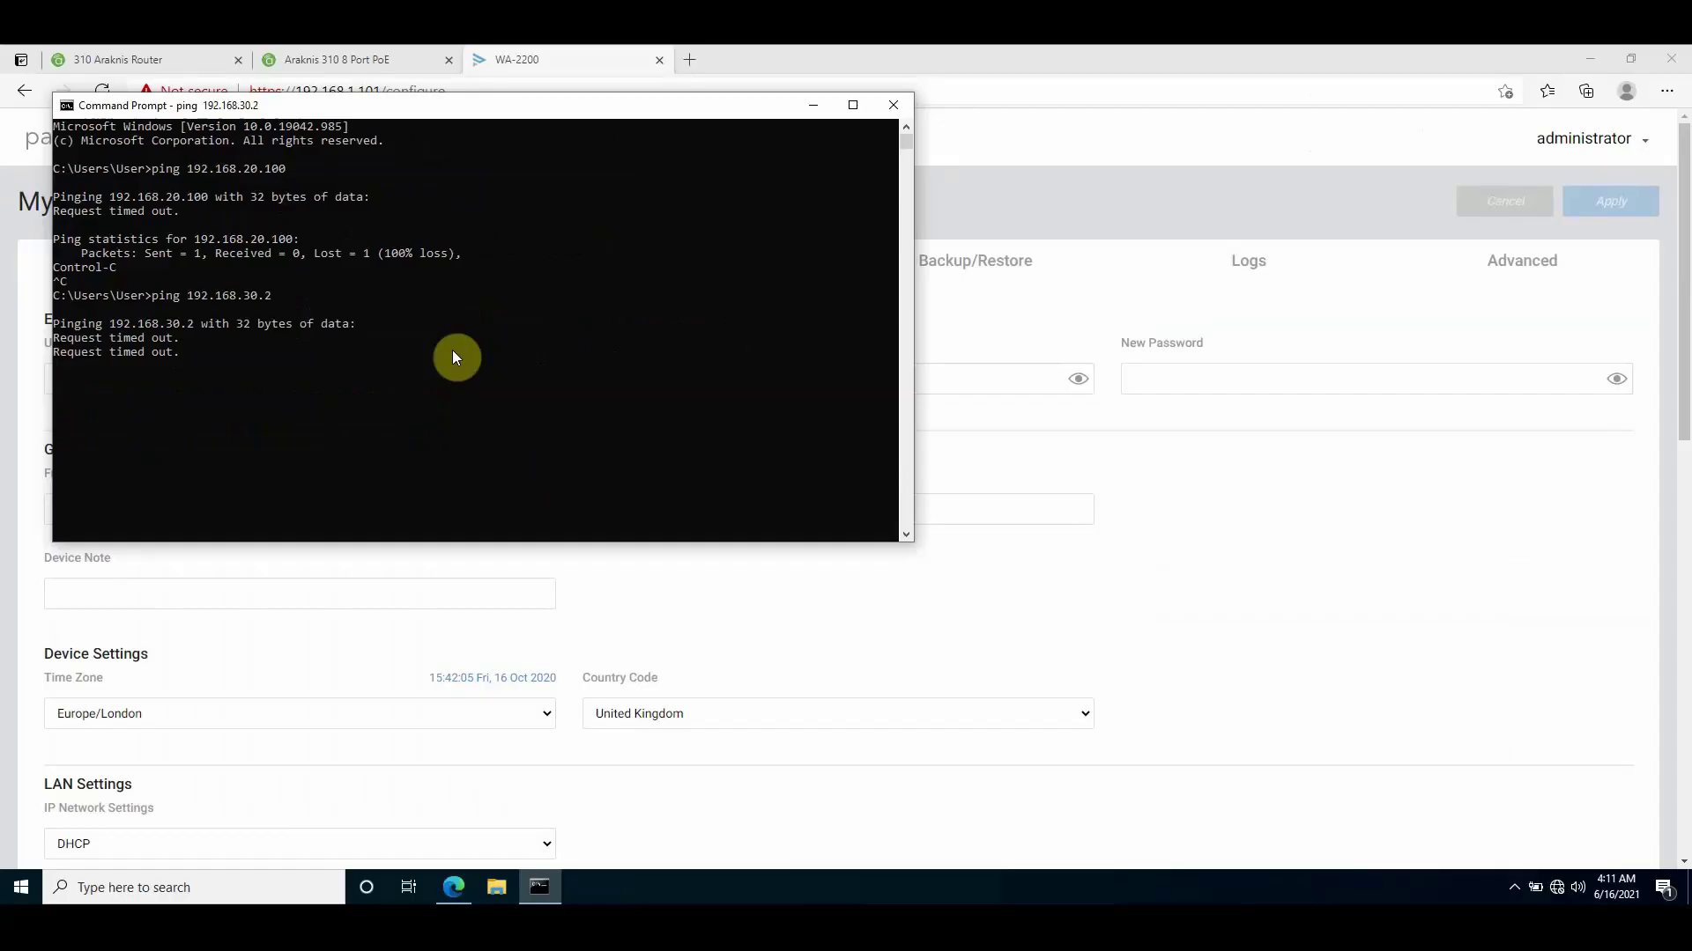
pyautogui.hotkey('ctrl', 'c')
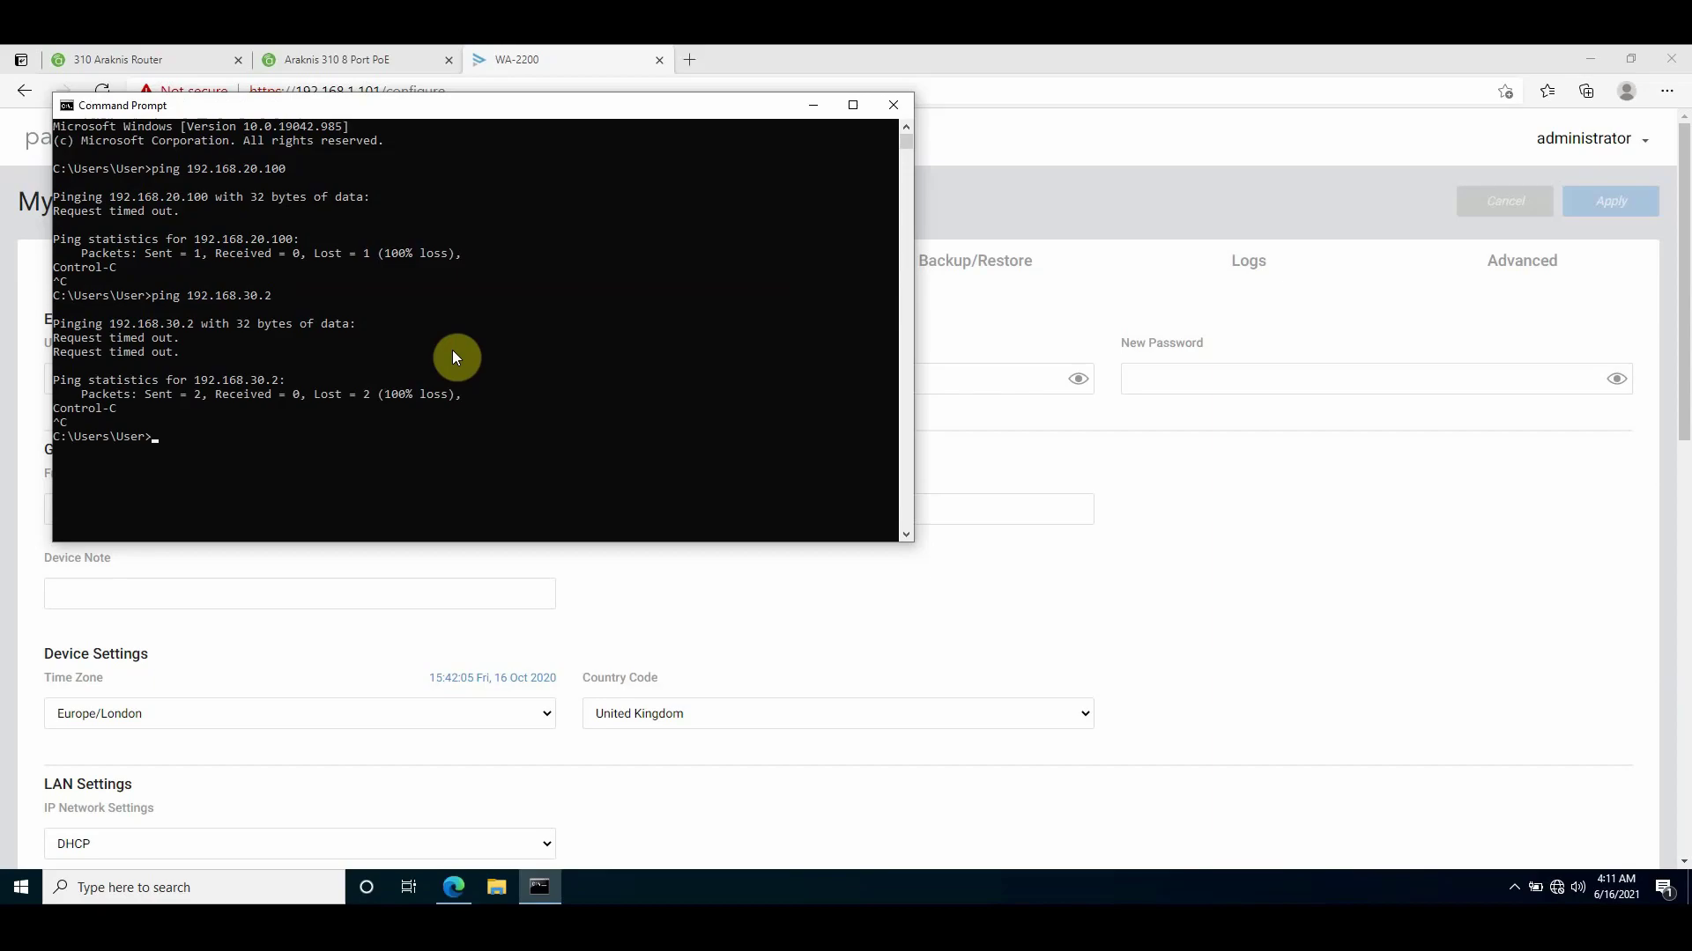
# On the router's Advanced > VLANs page, enable Inter VLAN Routing for HR VLAN 30 and Default VLAN 1, then apply and confirm.
pyautogui.click(1191, 139)
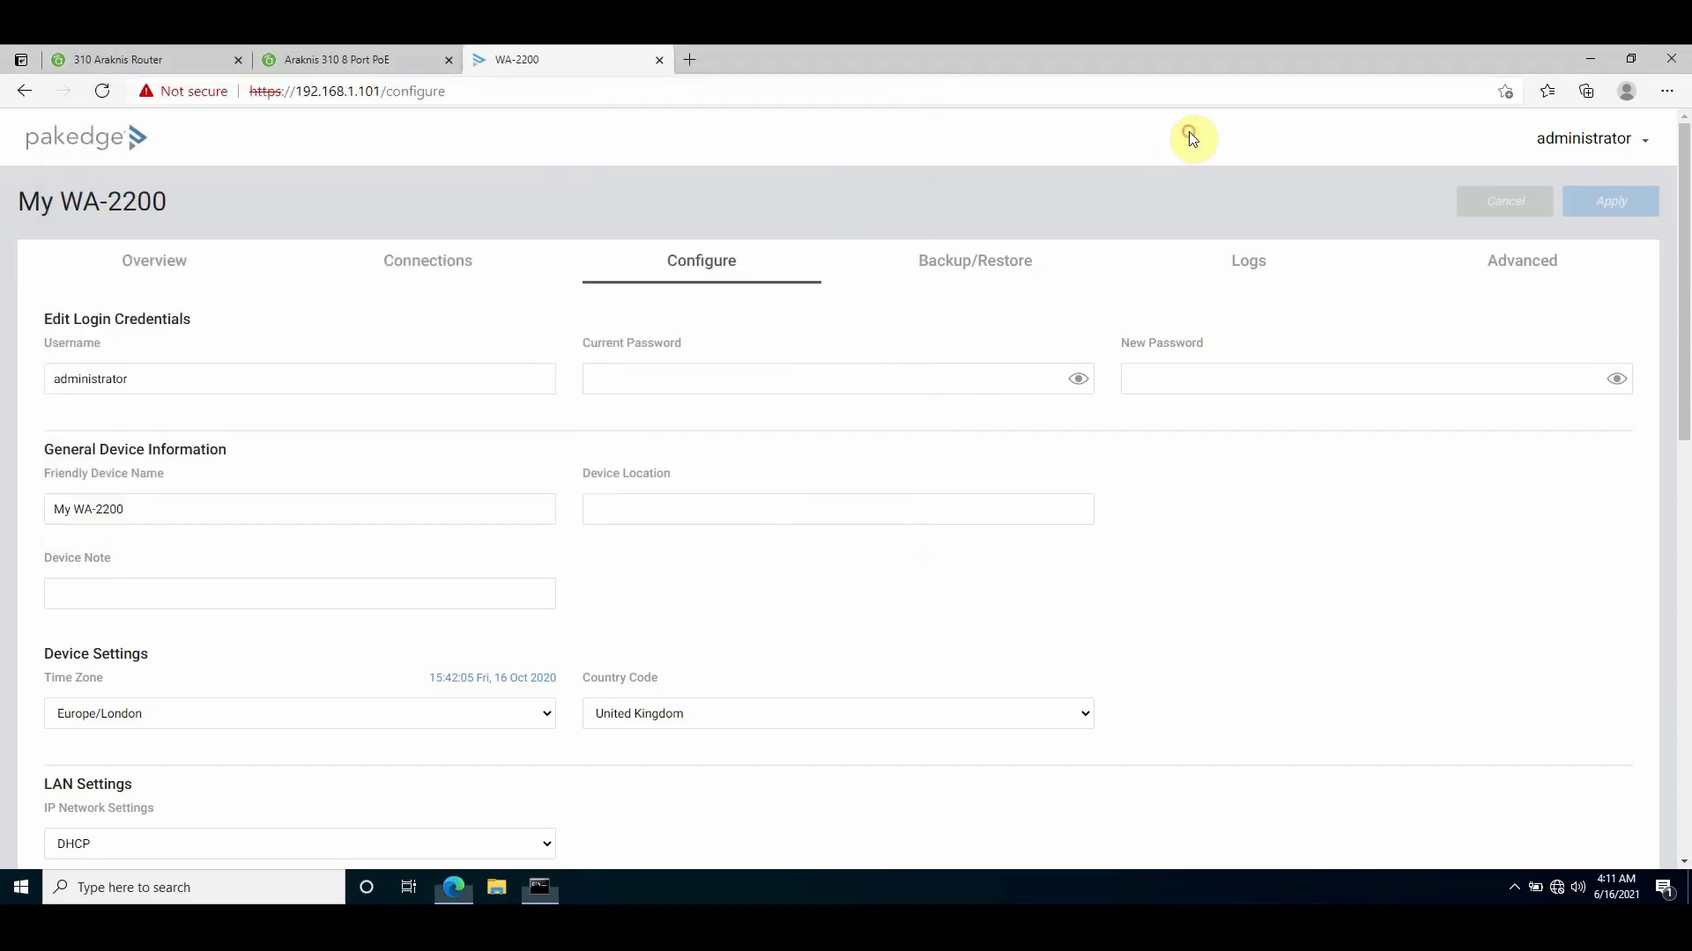
pyautogui.click(146, 62)
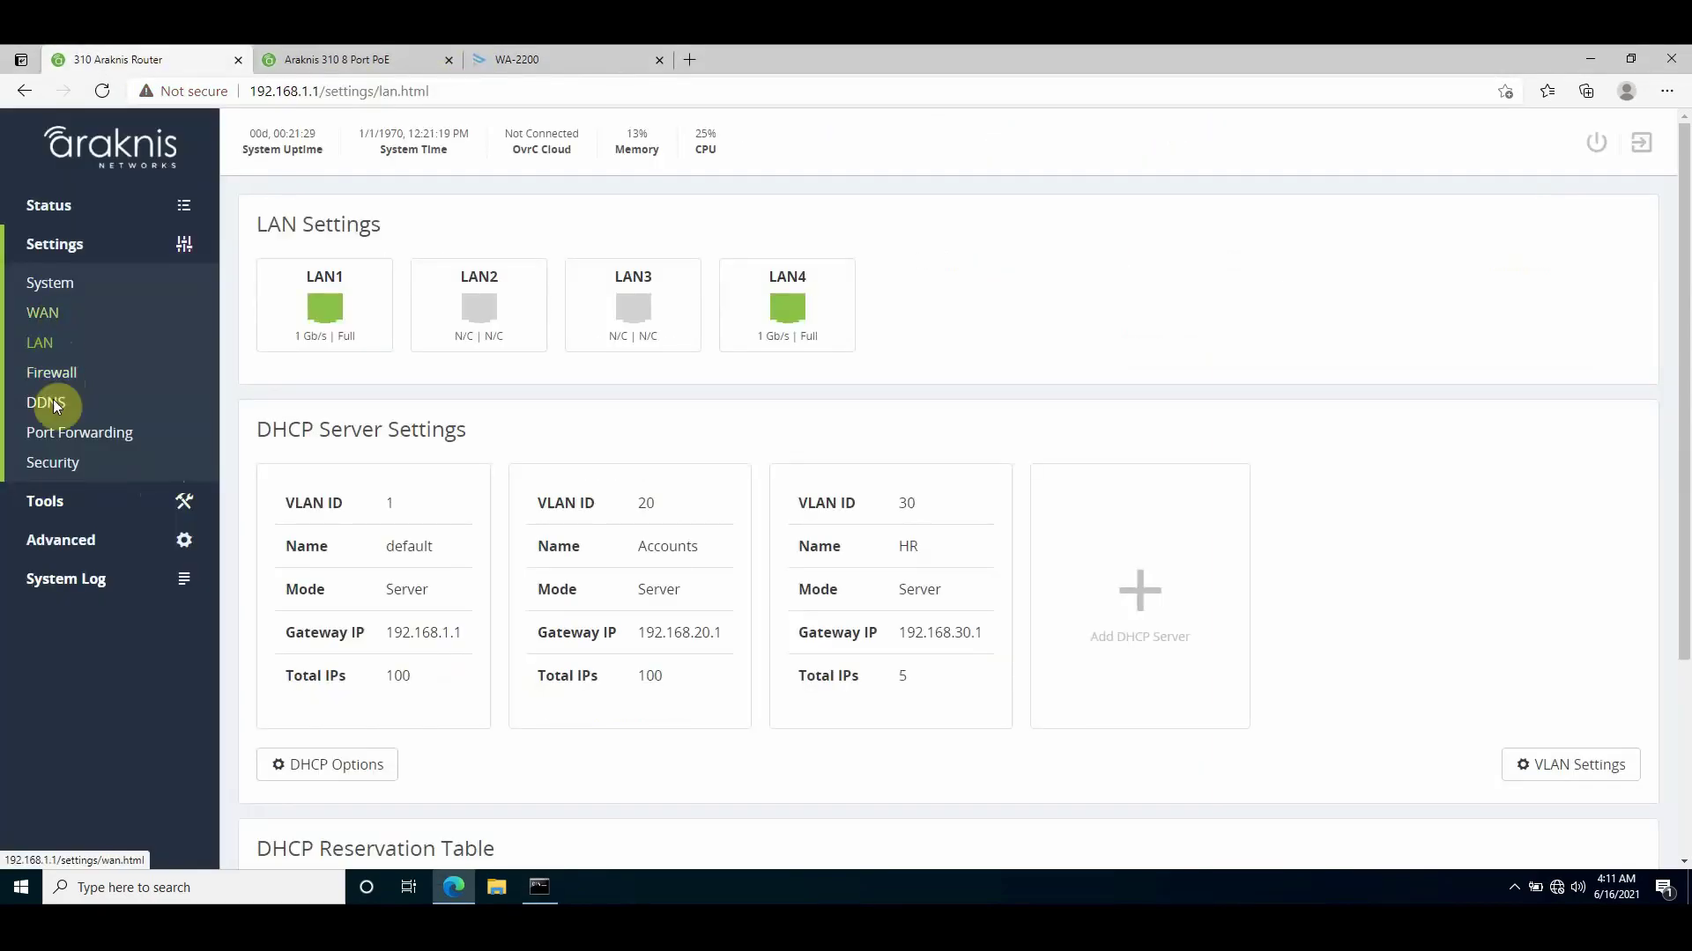
pyautogui.click(60, 540)
pyautogui.click(49, 648)
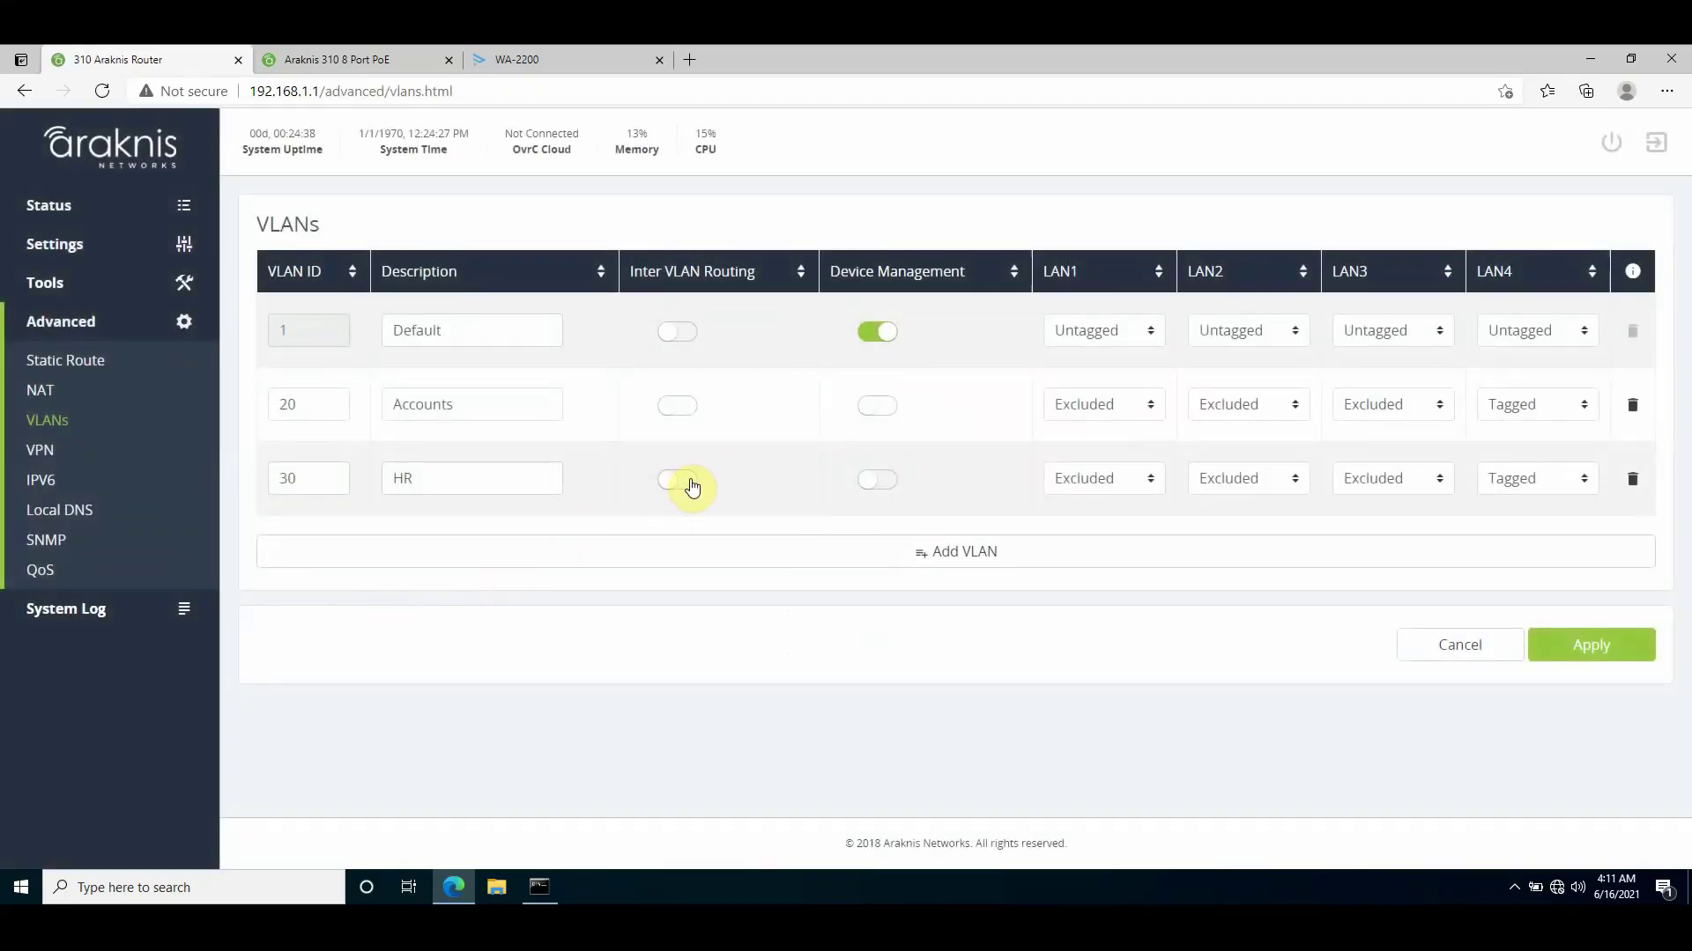
pyautogui.click(687, 483)
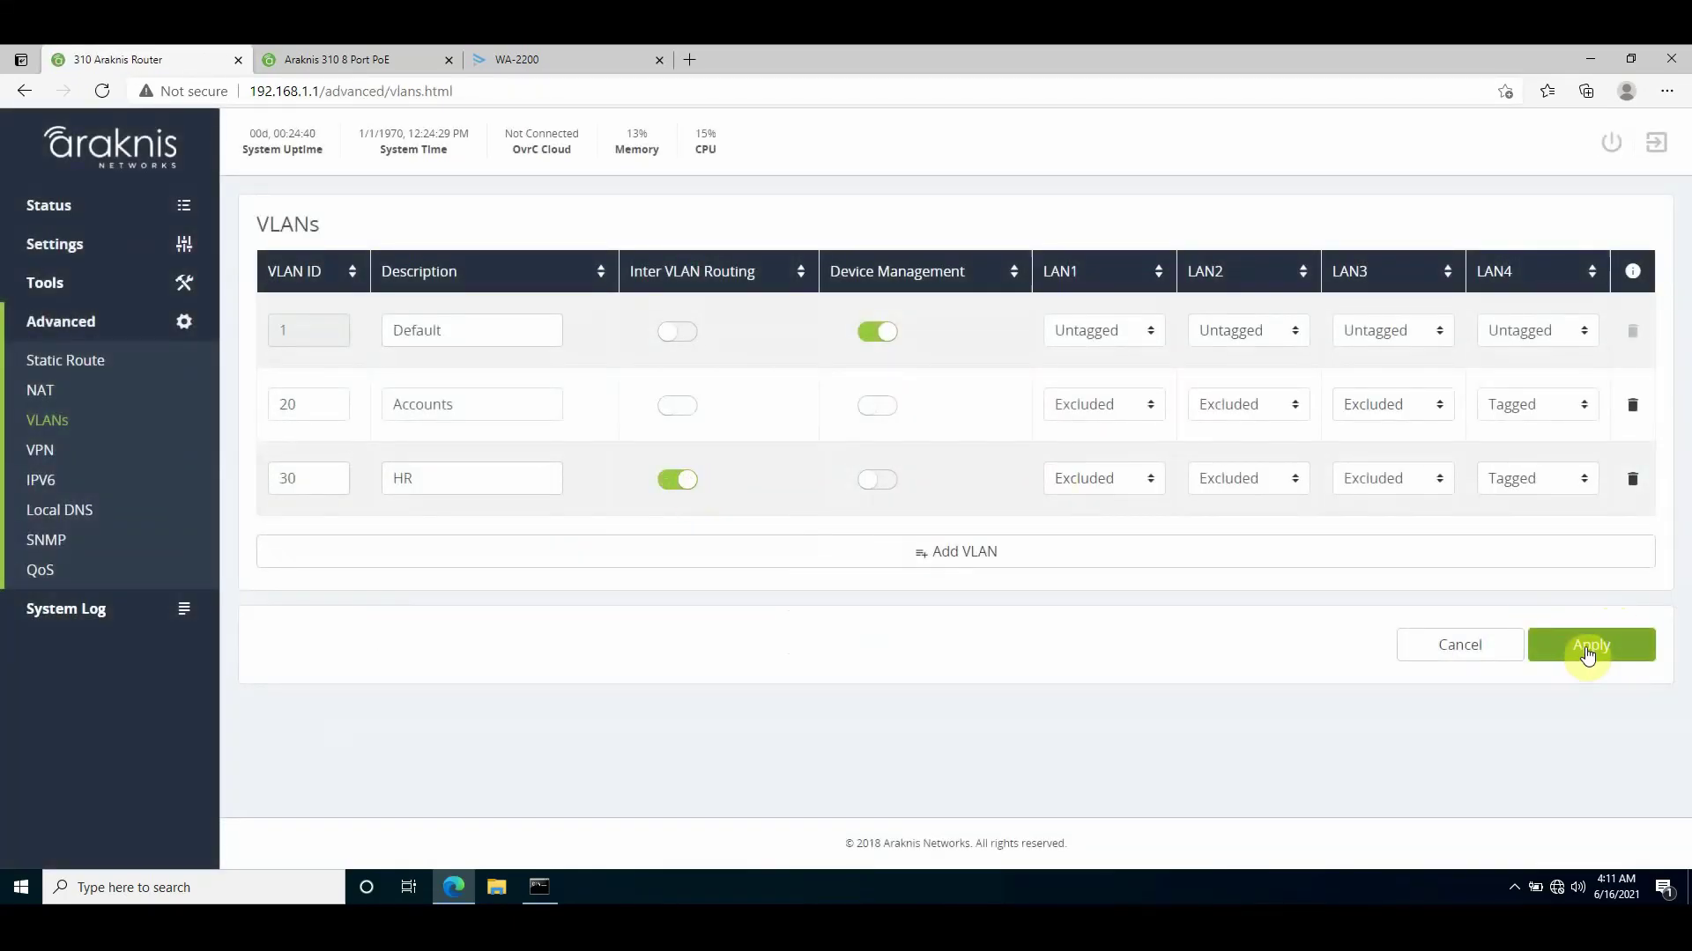
pyautogui.click(680, 331)
pyautogui.click(1591, 646)
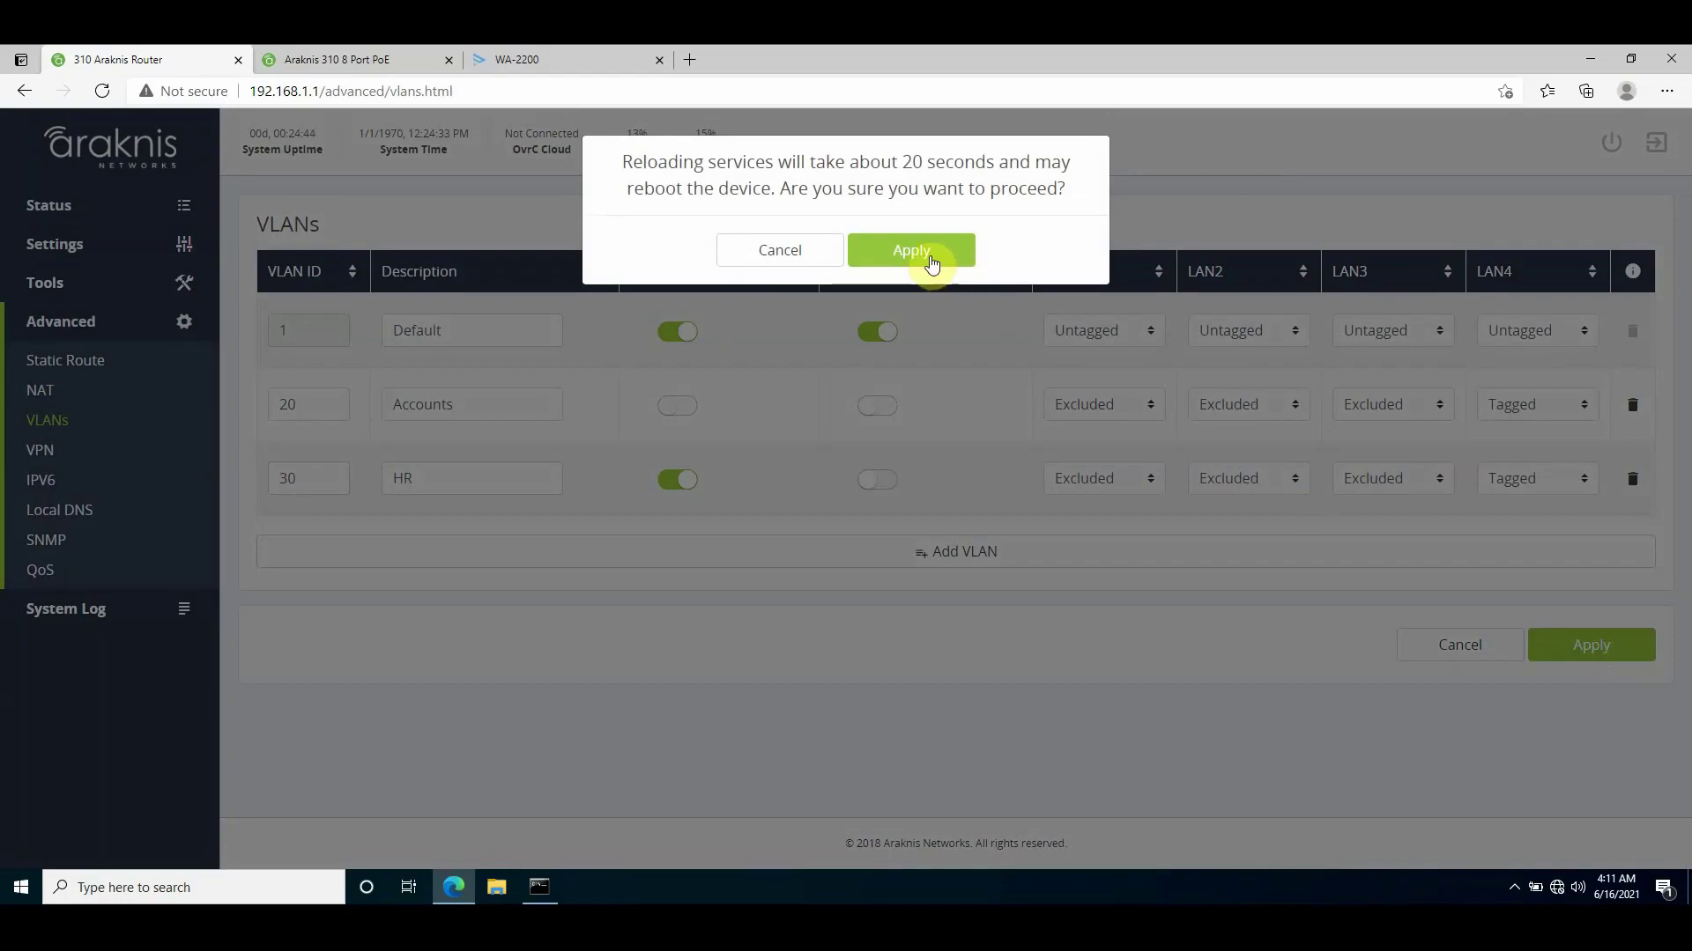
pyautogui.click(929, 258)
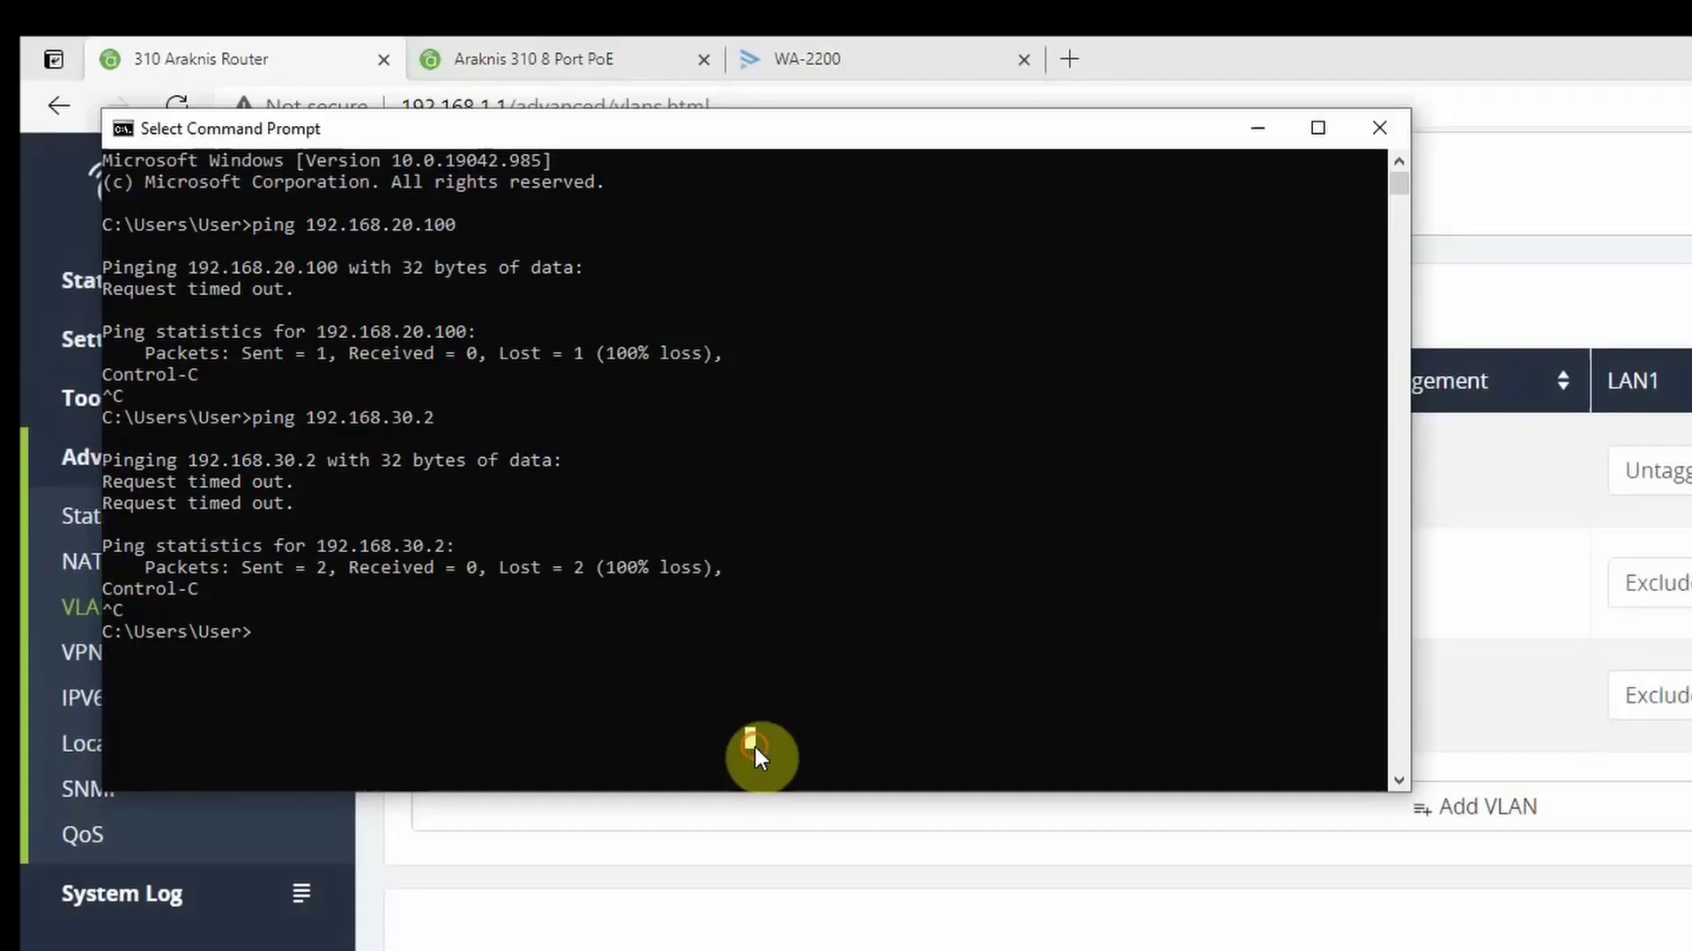
# Ping 192.168.30.2 again to confirm replies now come back.
pyautogui.write('ping 192')
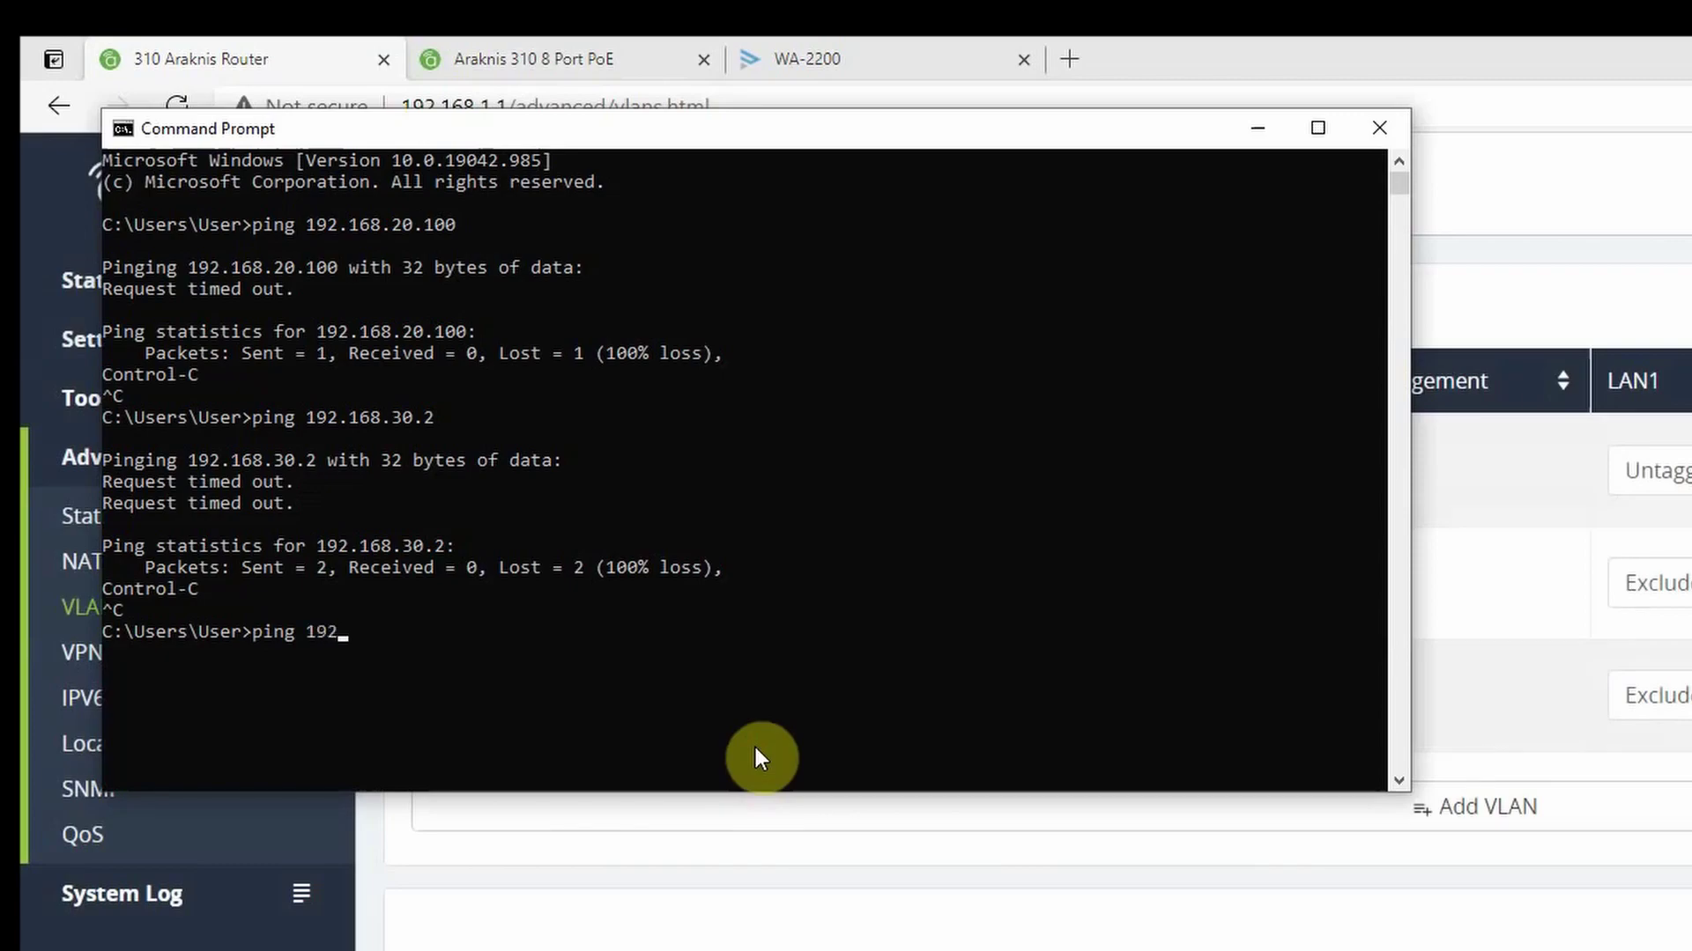
pyautogui.write('.168.30.2')
pyautogui.press('Return')
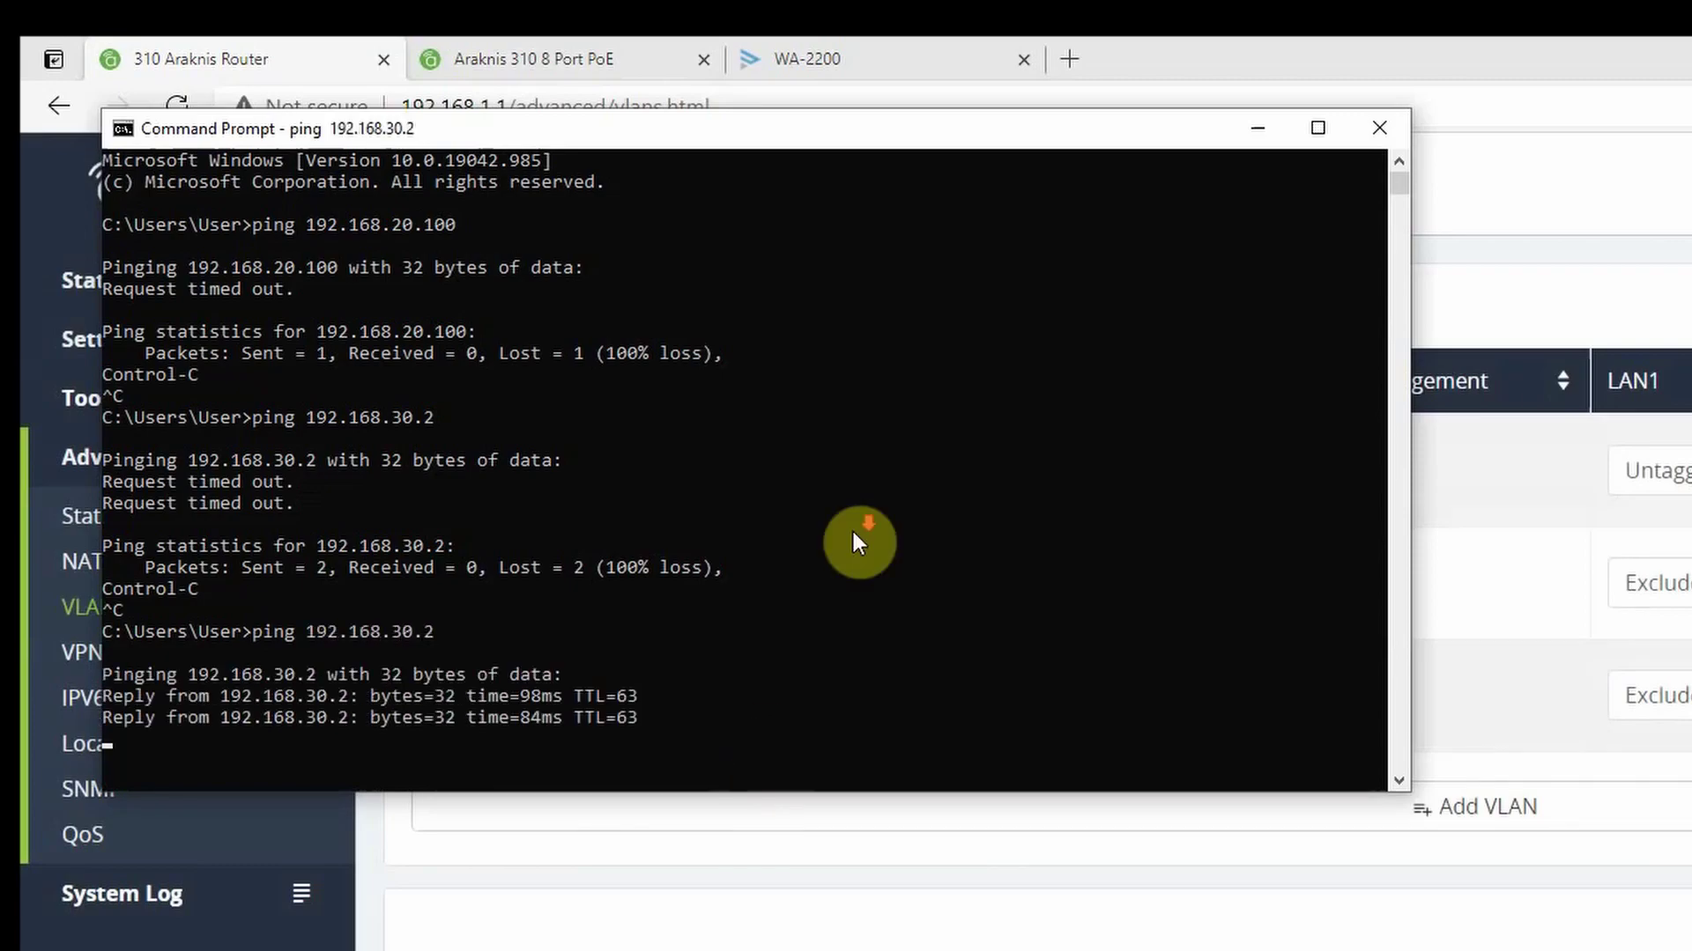